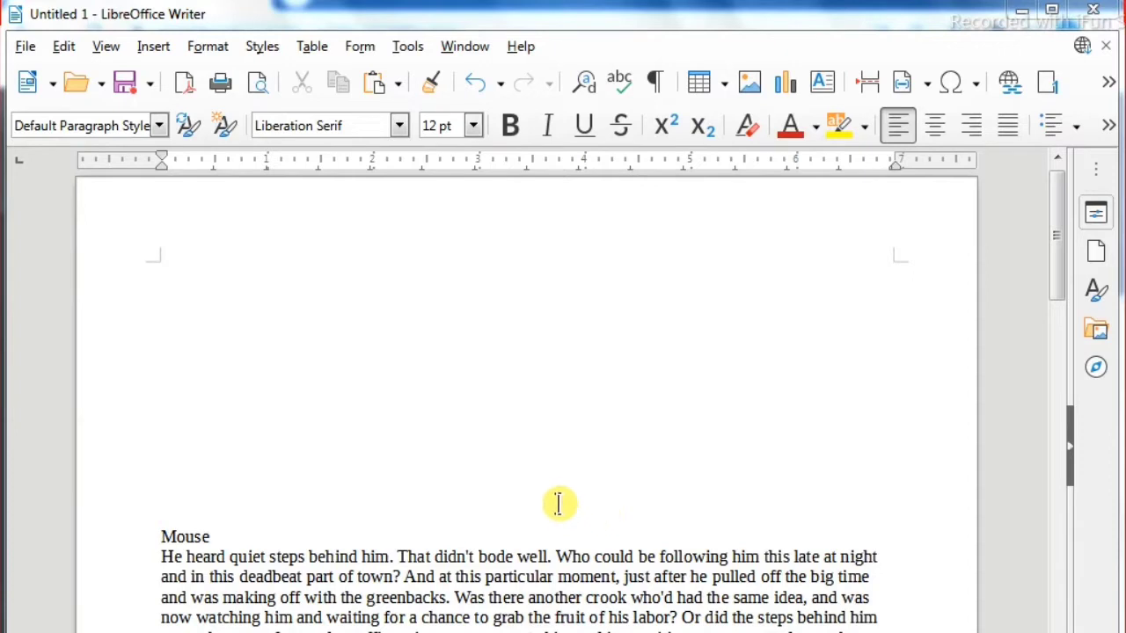
click(398, 436)
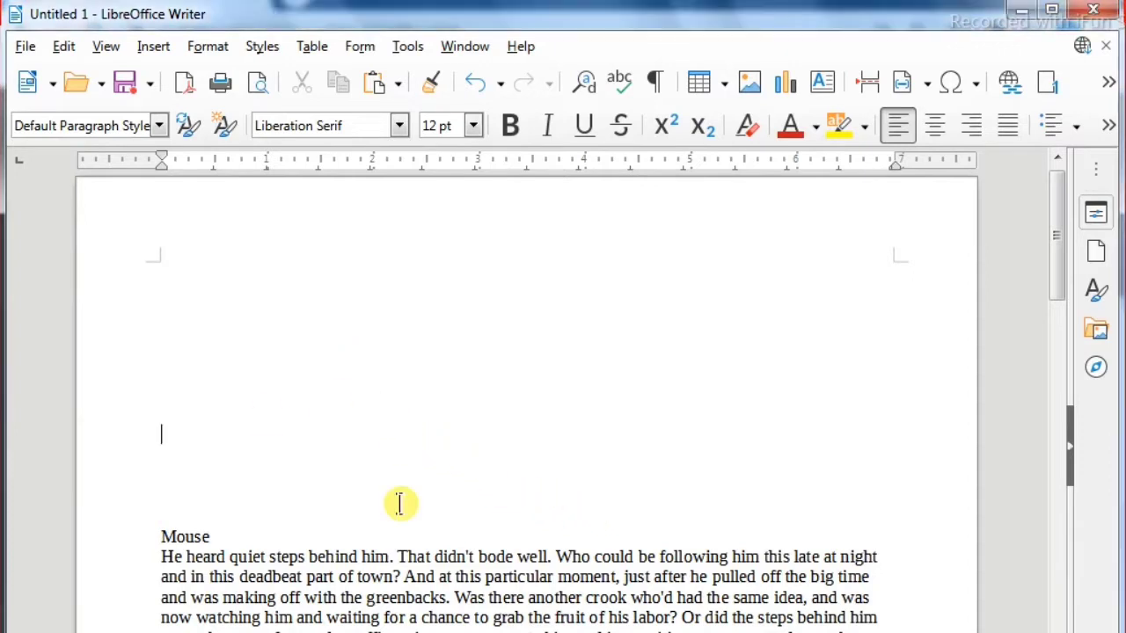
click(153, 47)
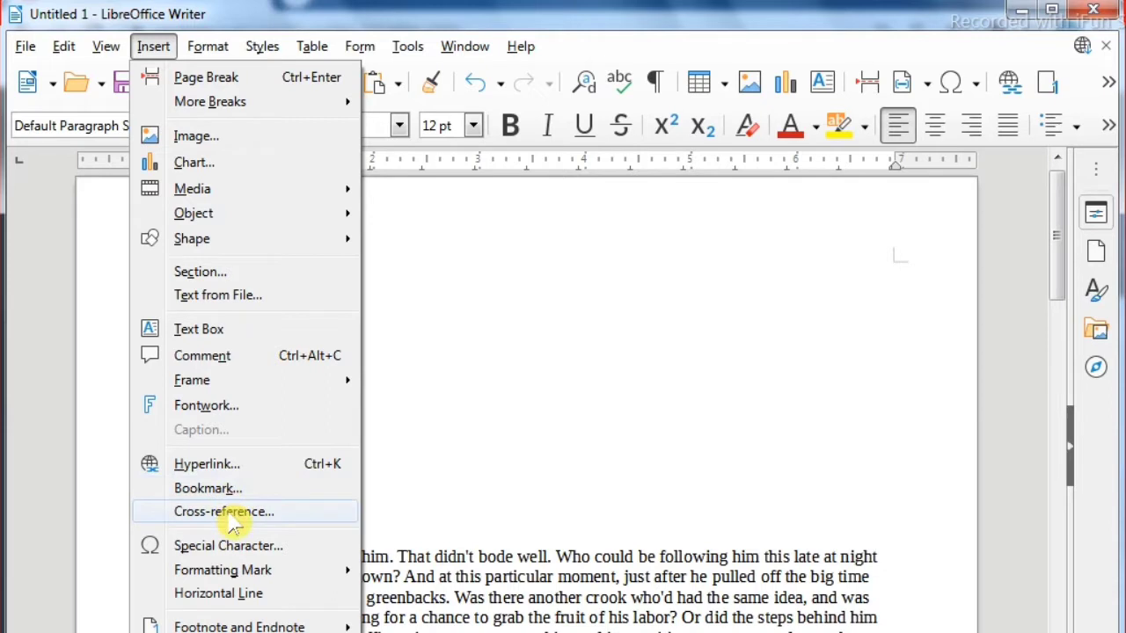
click(445, 505)
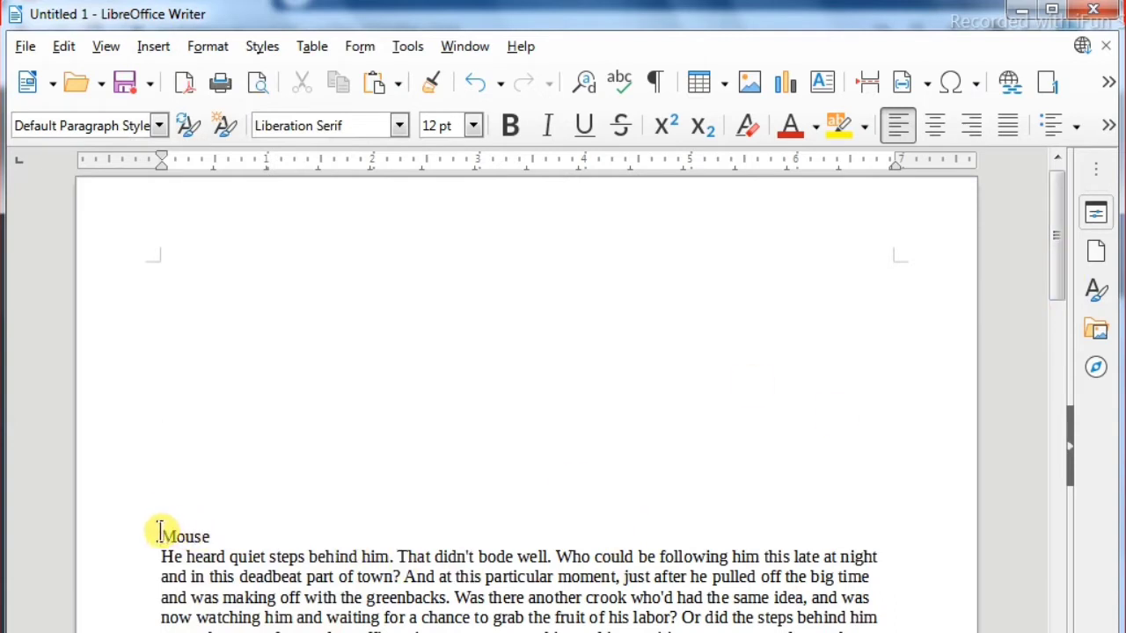
drag(160, 532, 234, 555)
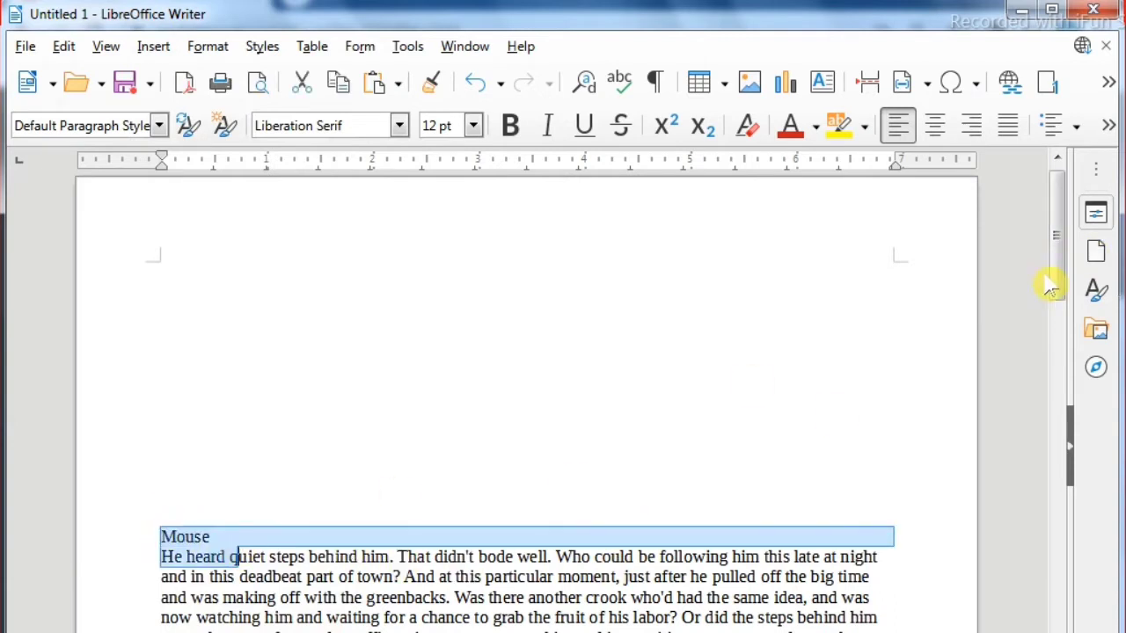
drag(1061, 294, 1060, 526)
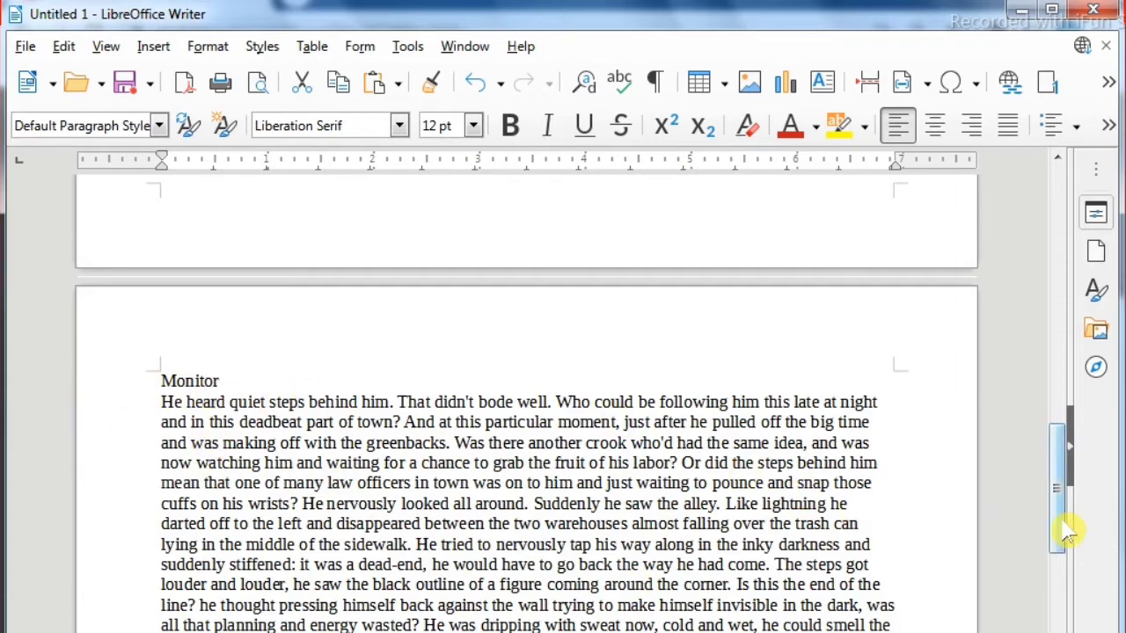
drag(1067, 530, 1042, 315)
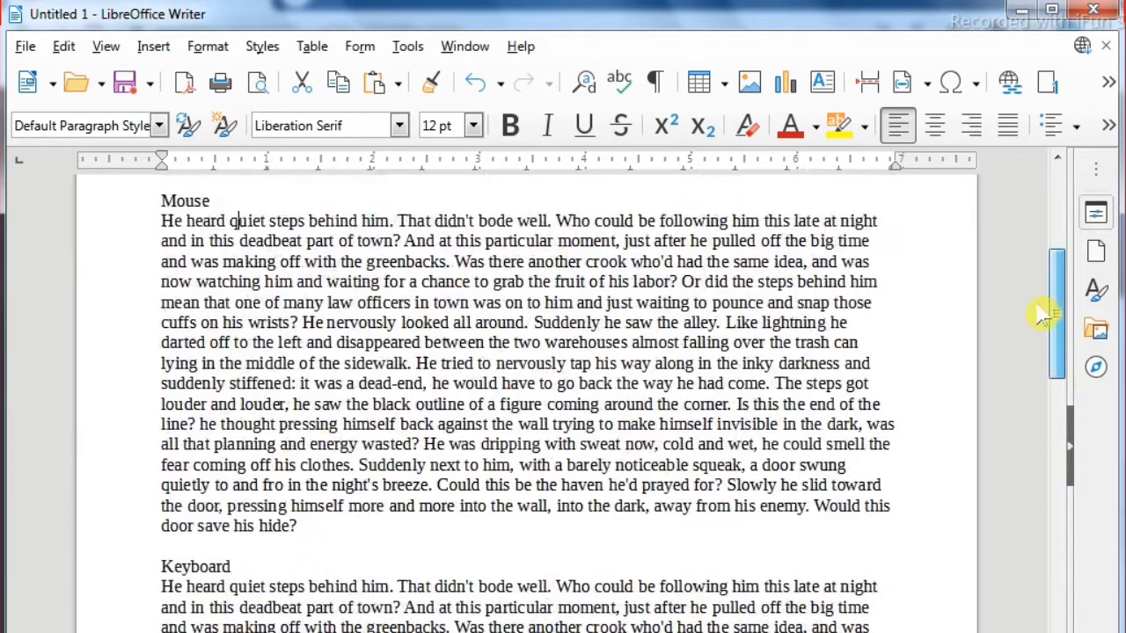
key(ctrl+shift+Home)
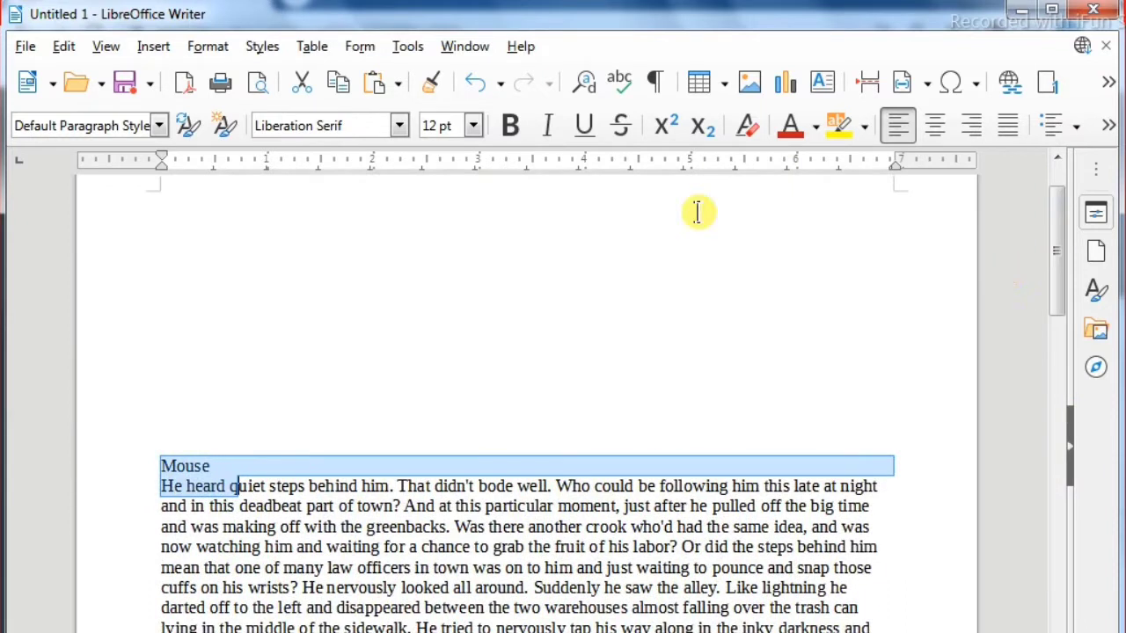
click(280, 506)
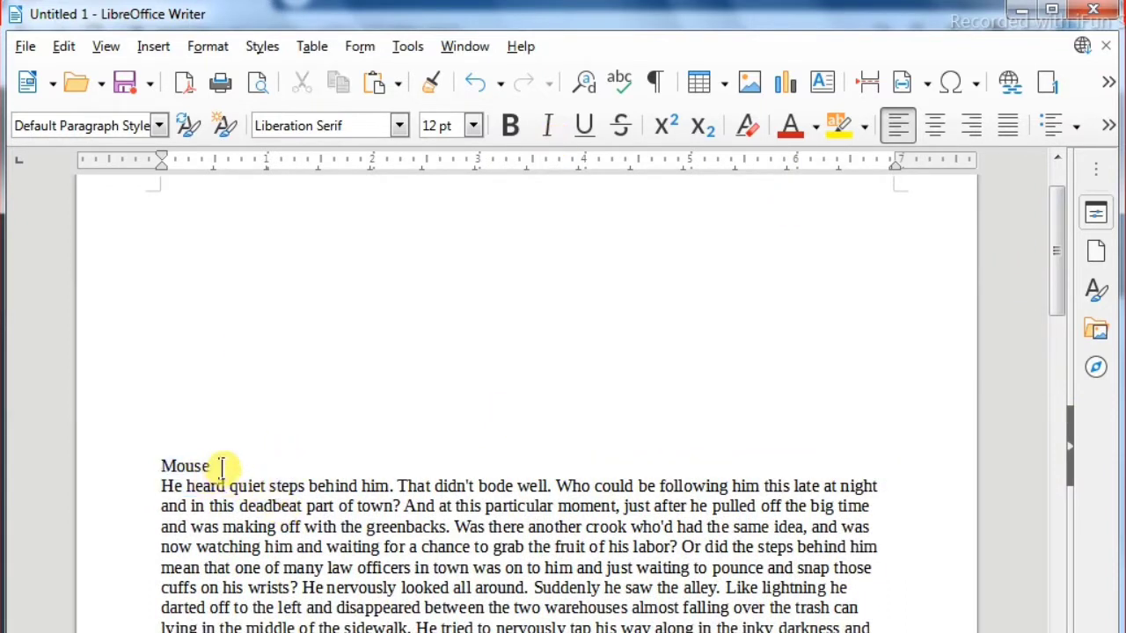
Apply the Heading 1 paragraph style to the "Mouse" title above the first paragraph.
drag(222, 466, 159, 457)
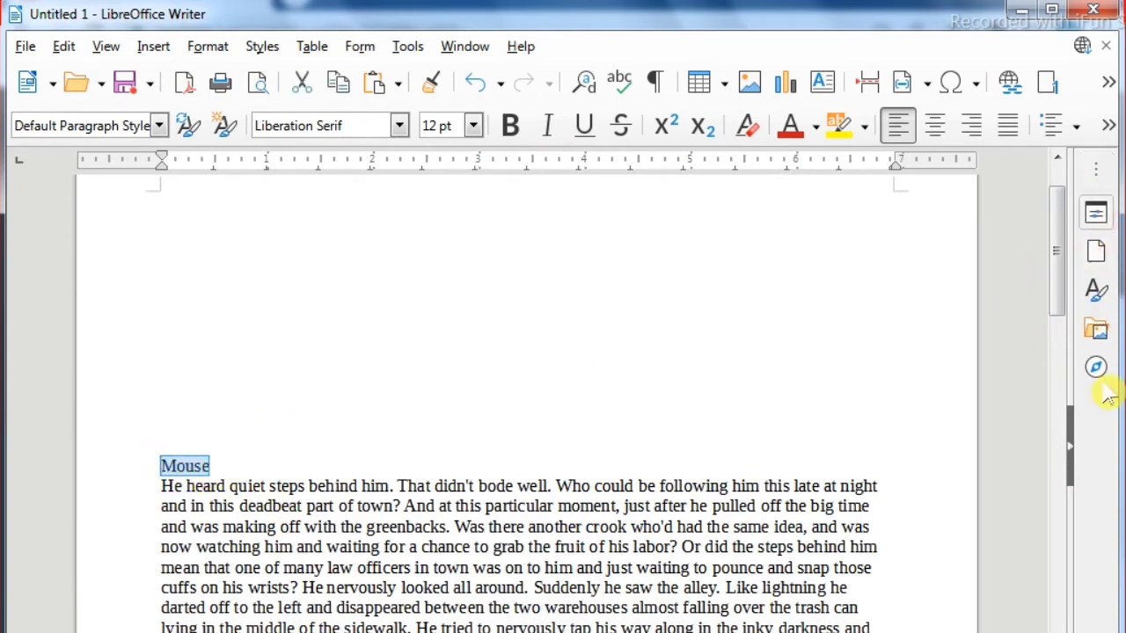
click(1096, 222)
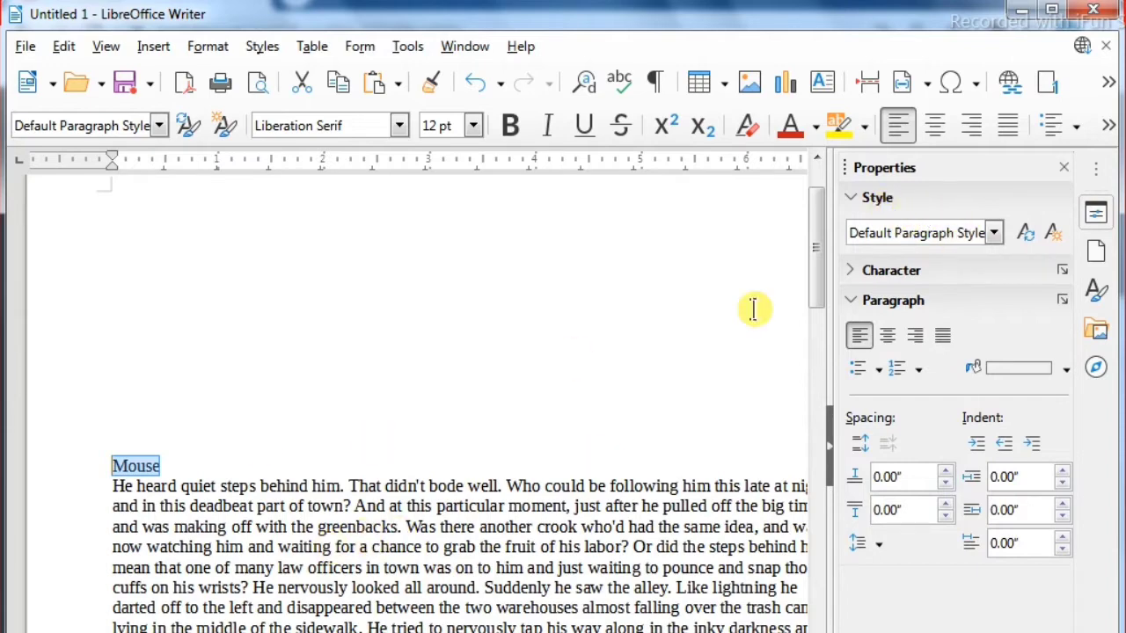
click(993, 233)
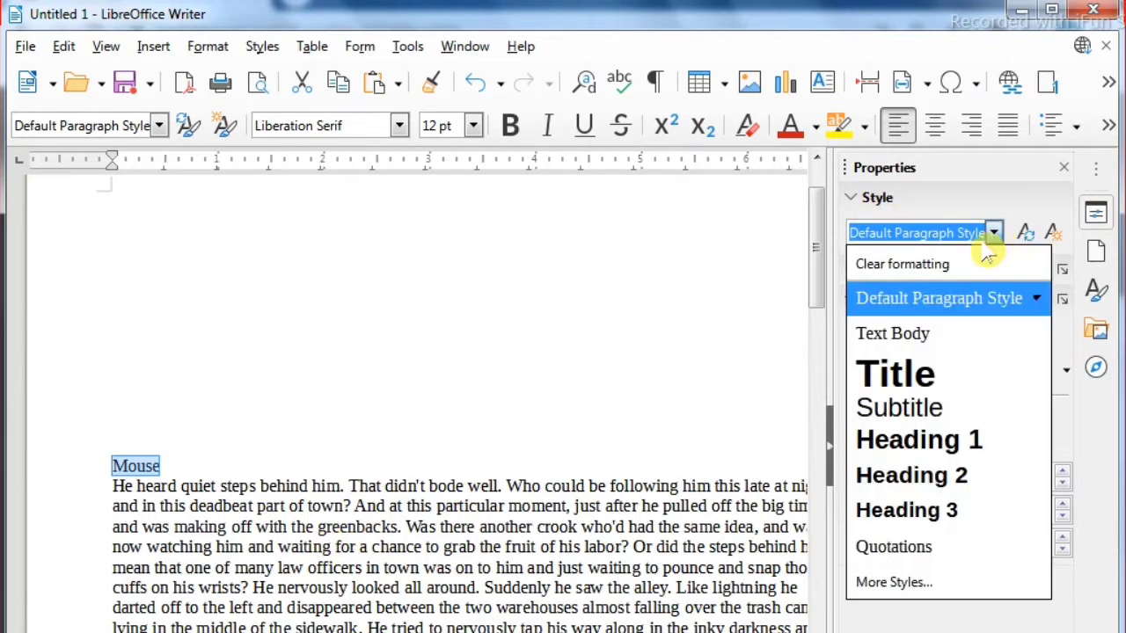
click(925, 450)
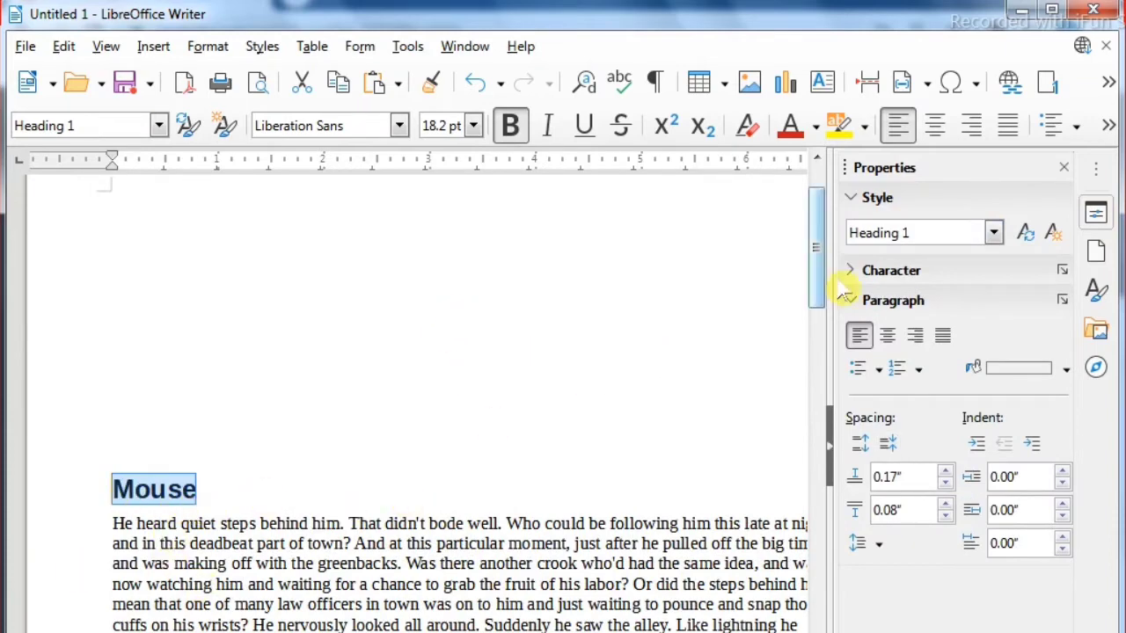
Apply the Heading 1 paragraph style to the "Keyboard" title above the second paragraph.
drag(818, 290, 824, 380)
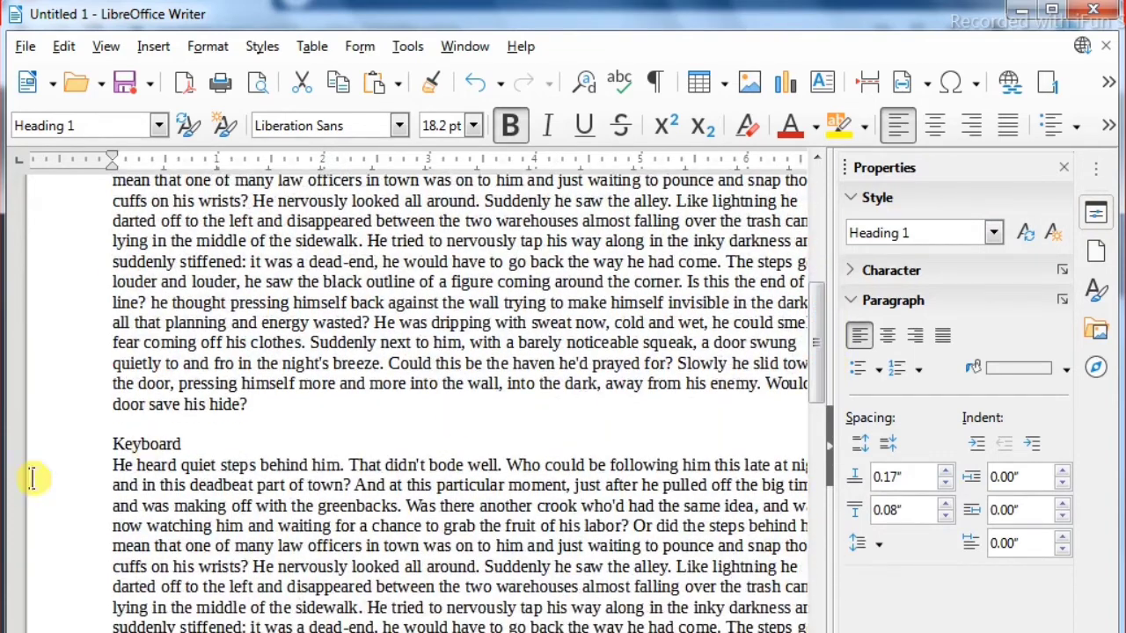
drag(188, 444, 96, 452)
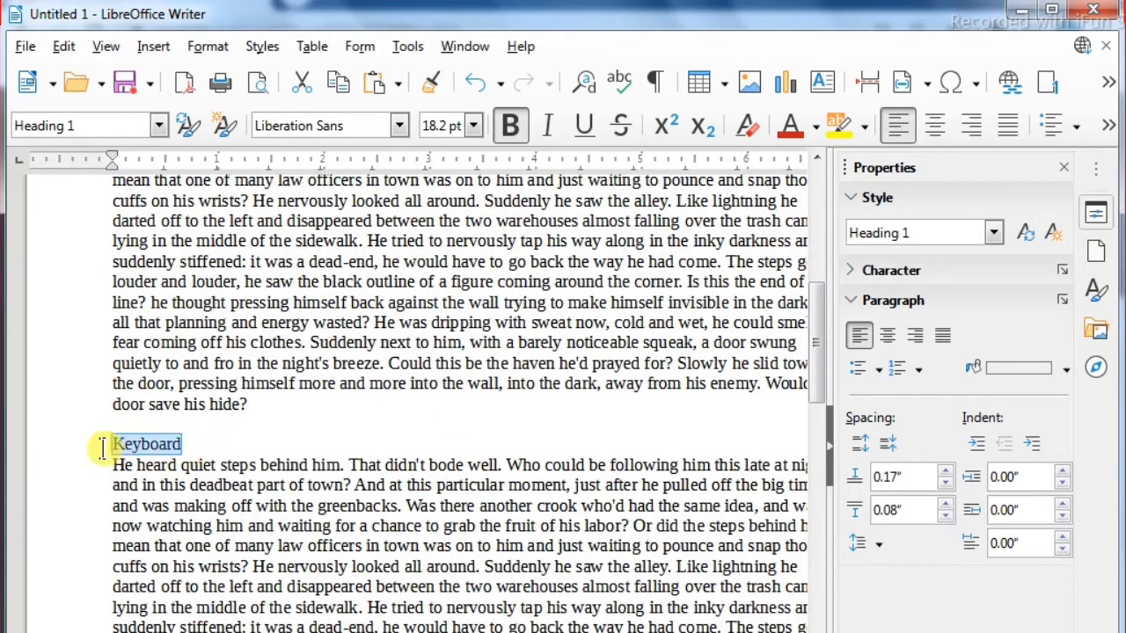
click(993, 232)
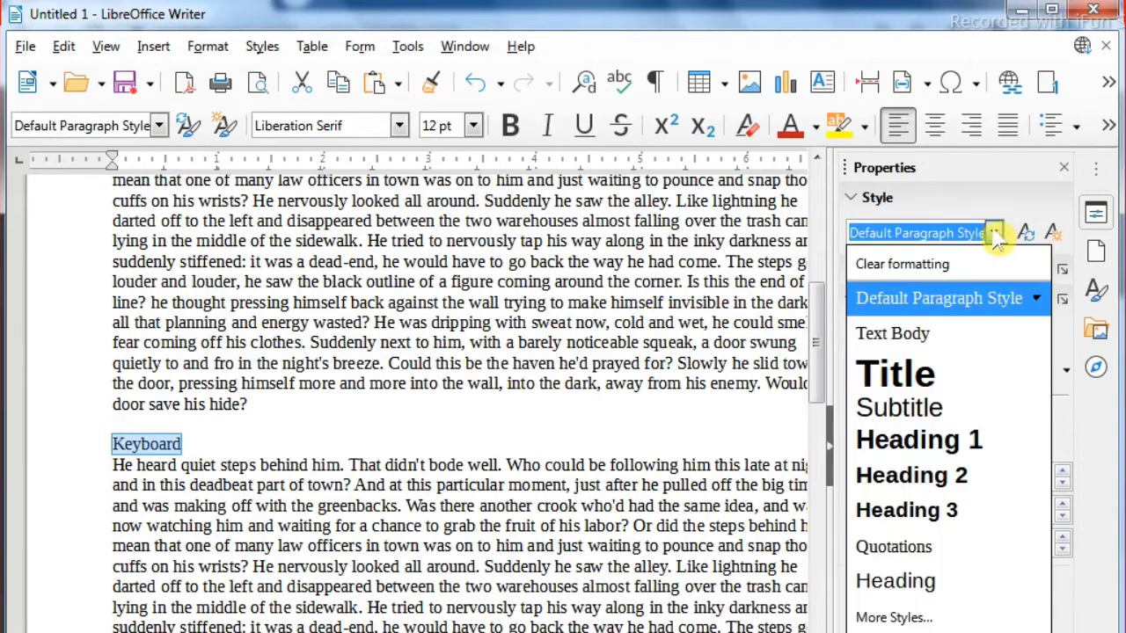
click(939, 449)
Apply the Heading 1 paragraph style to the "Monitor" title and hide the paragraph properties.
drag(824, 359, 817, 460)
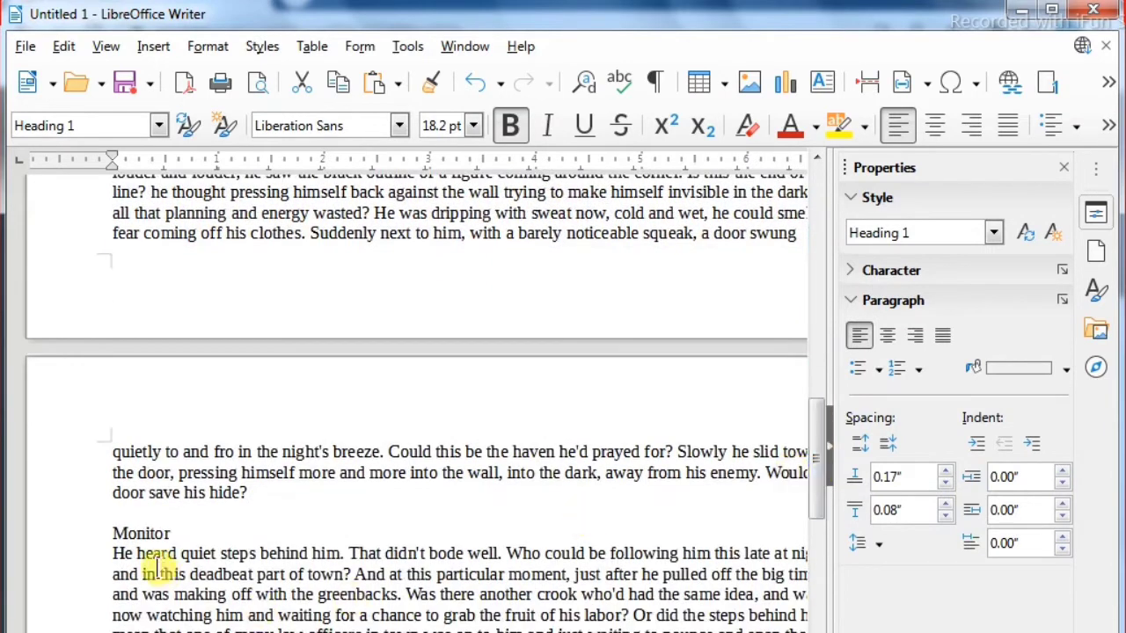
drag(176, 533, 69, 534)
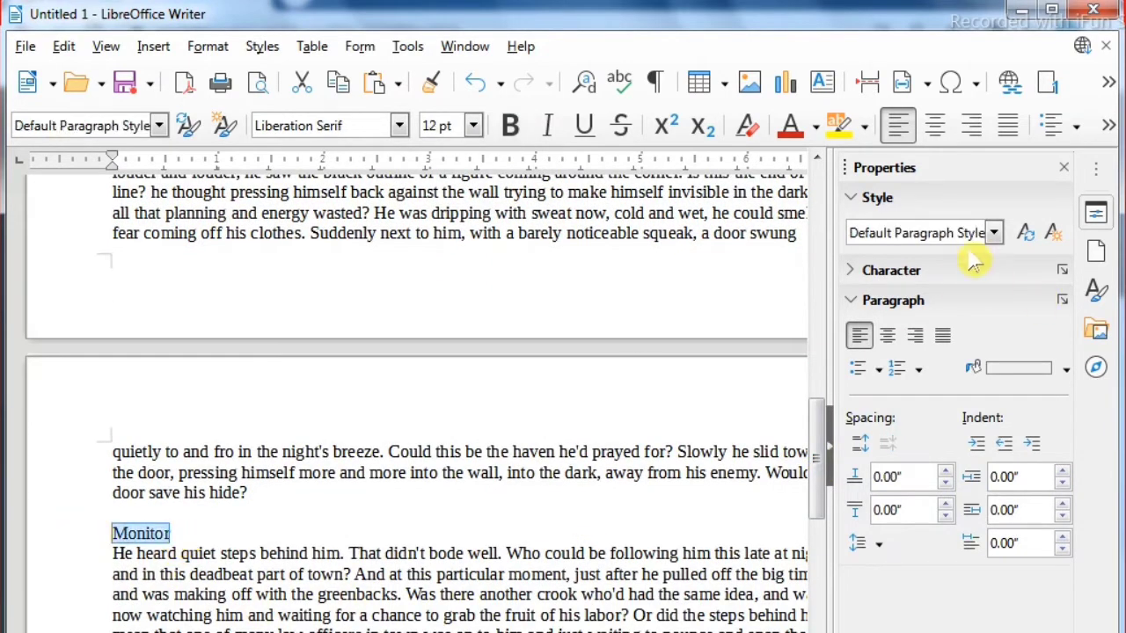
click(993, 232)
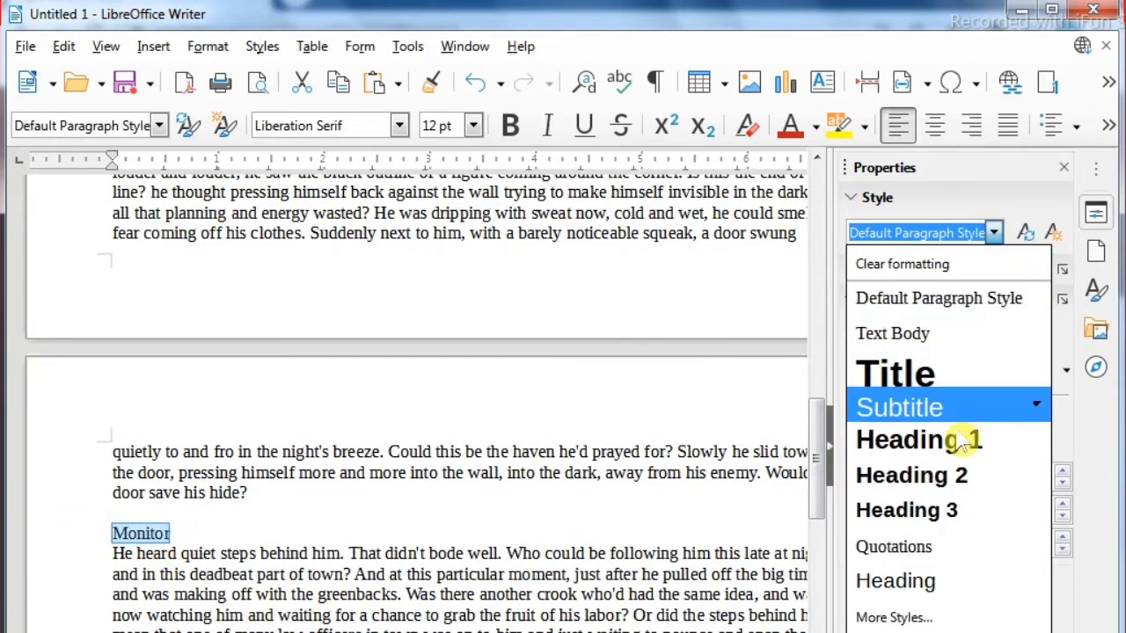
click(945, 442)
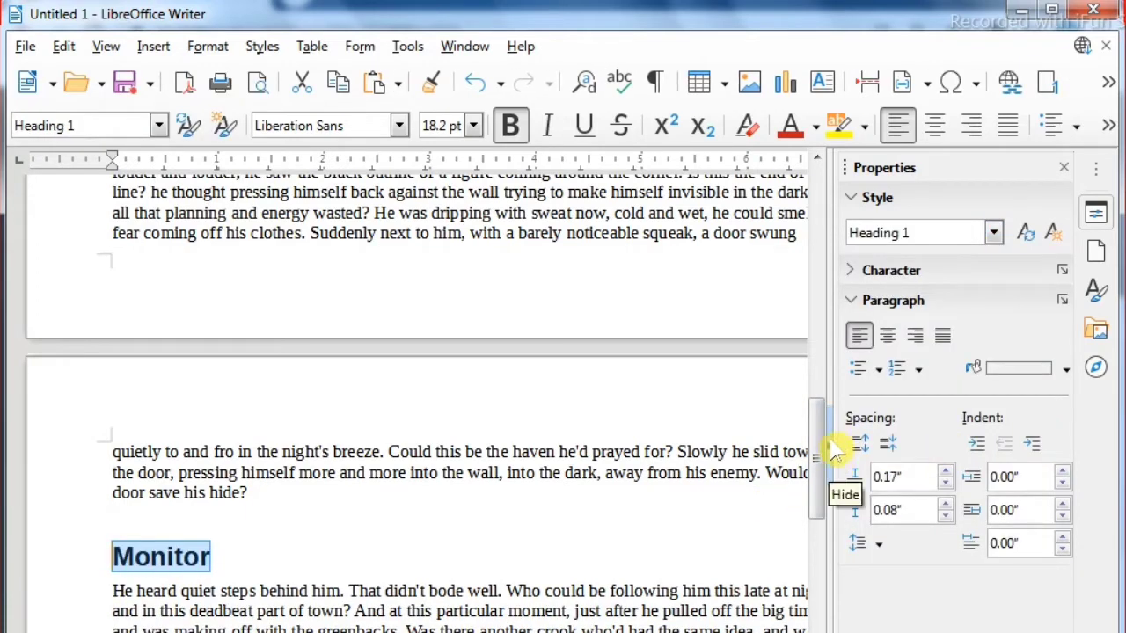
click(831, 461)
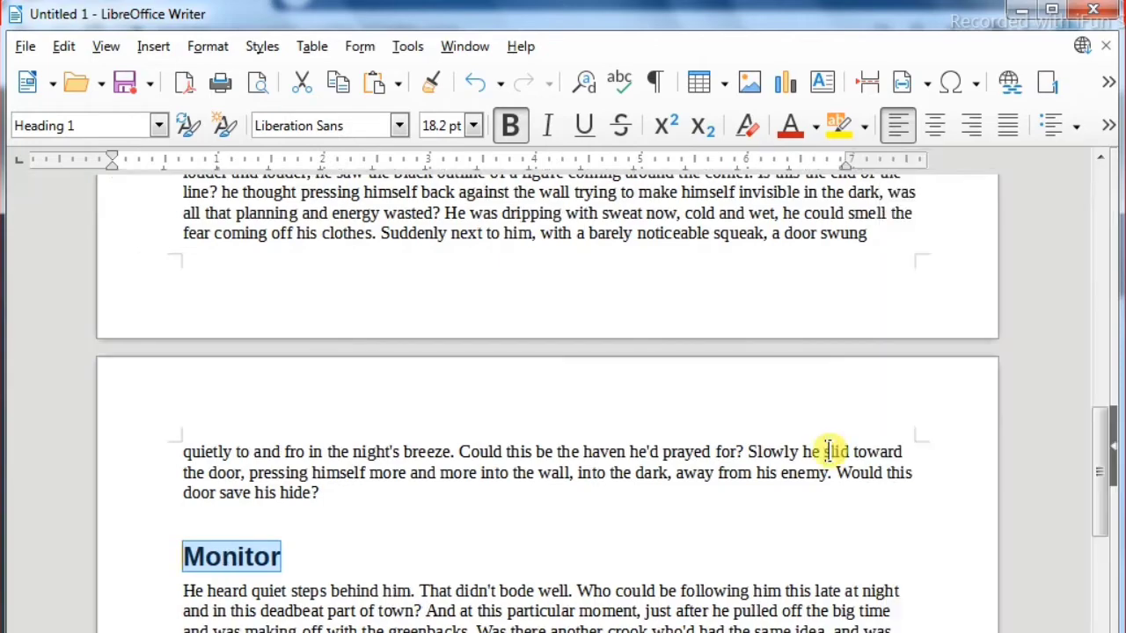
click(604, 545)
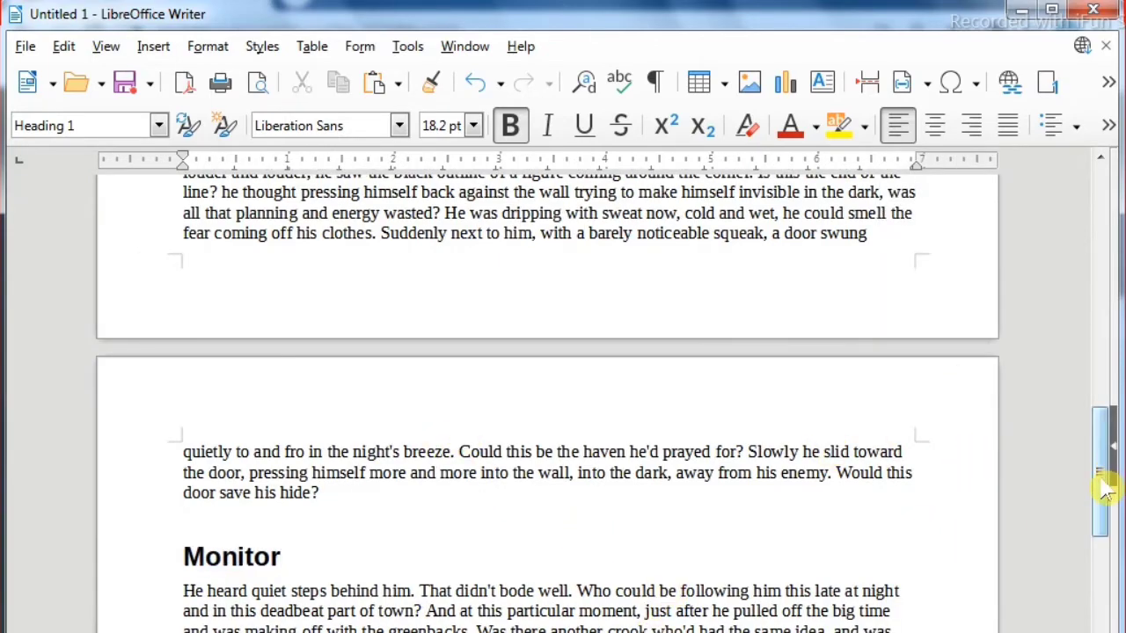
Insert a bookmark named Bookmark3 on the closing lines of the Monitor section, from "pressing himself" through "door save his hide?".
drag(1106, 492, 1009, 581)
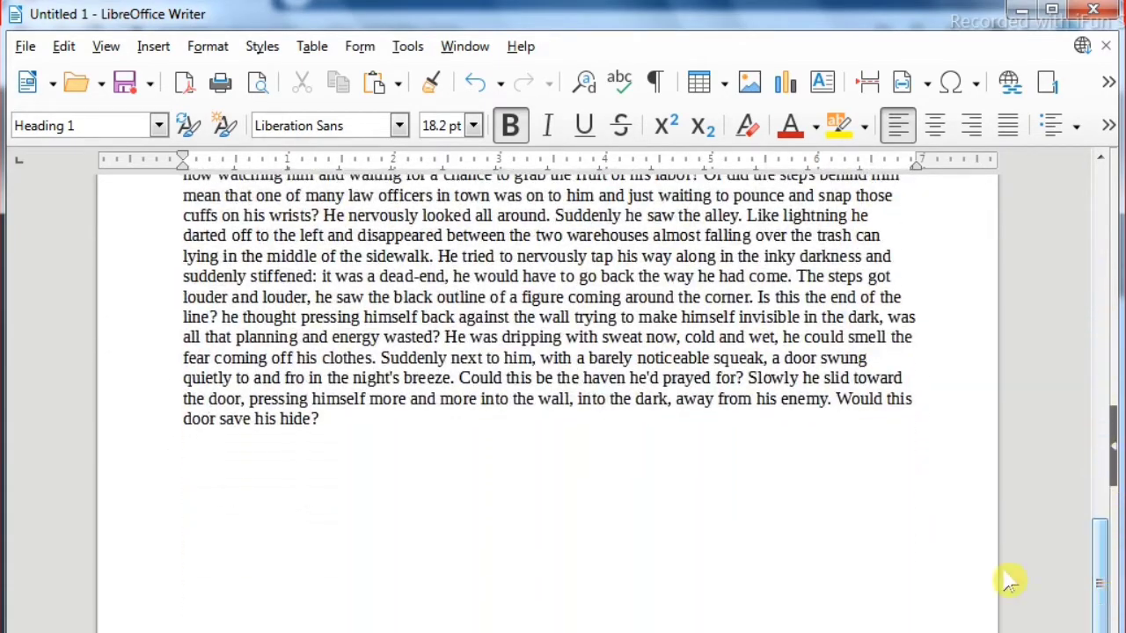
click(332, 423)
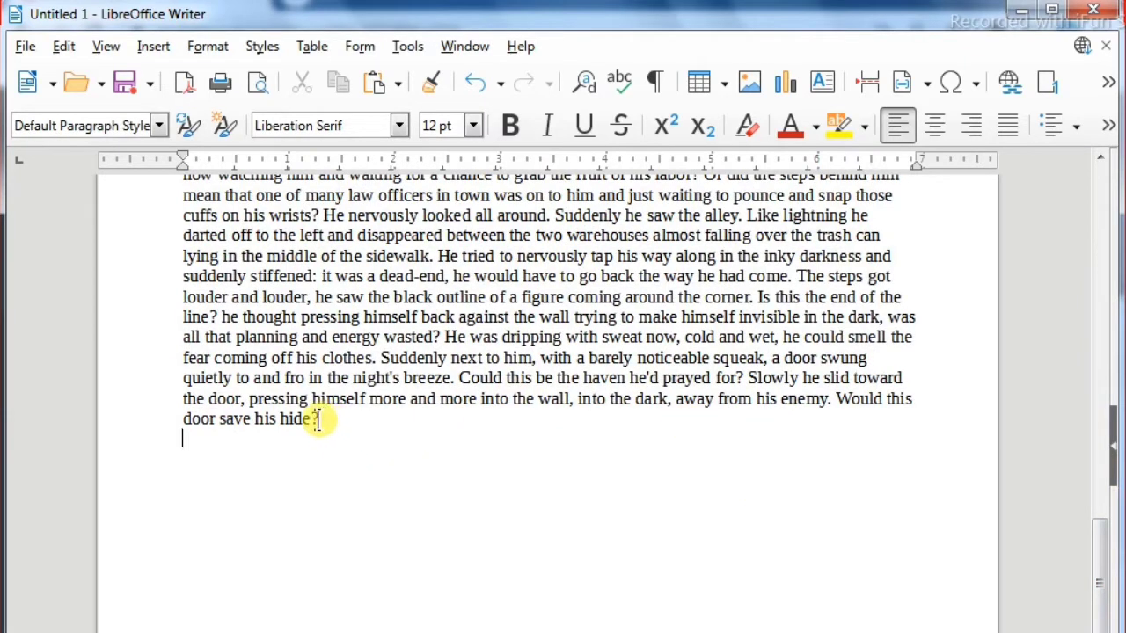
drag(254, 406, 299, 431)
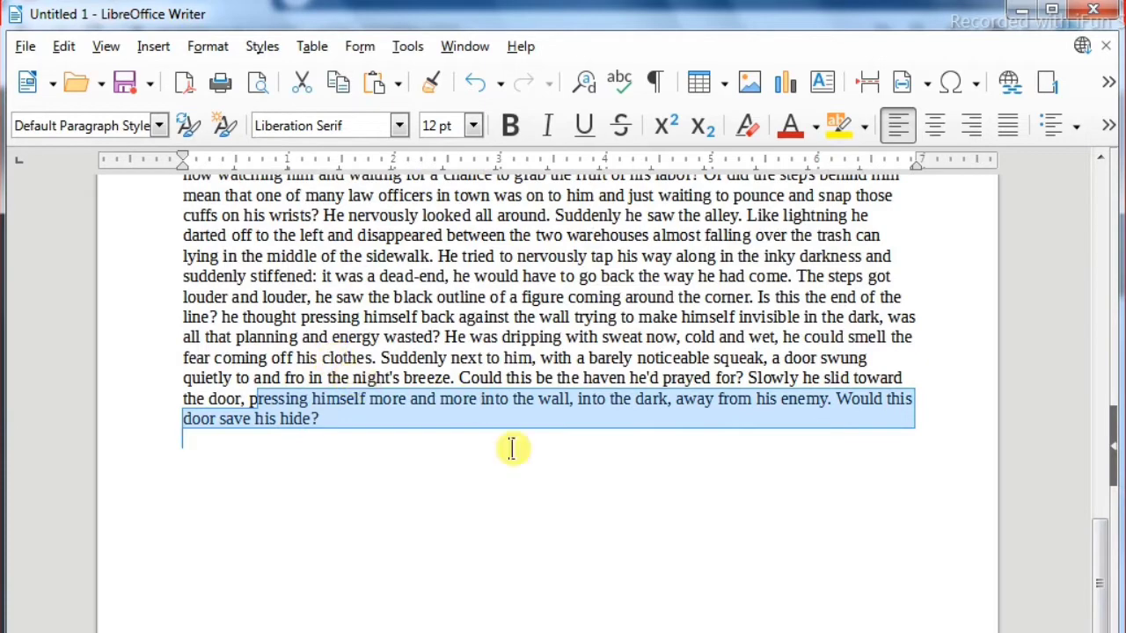
click(156, 49)
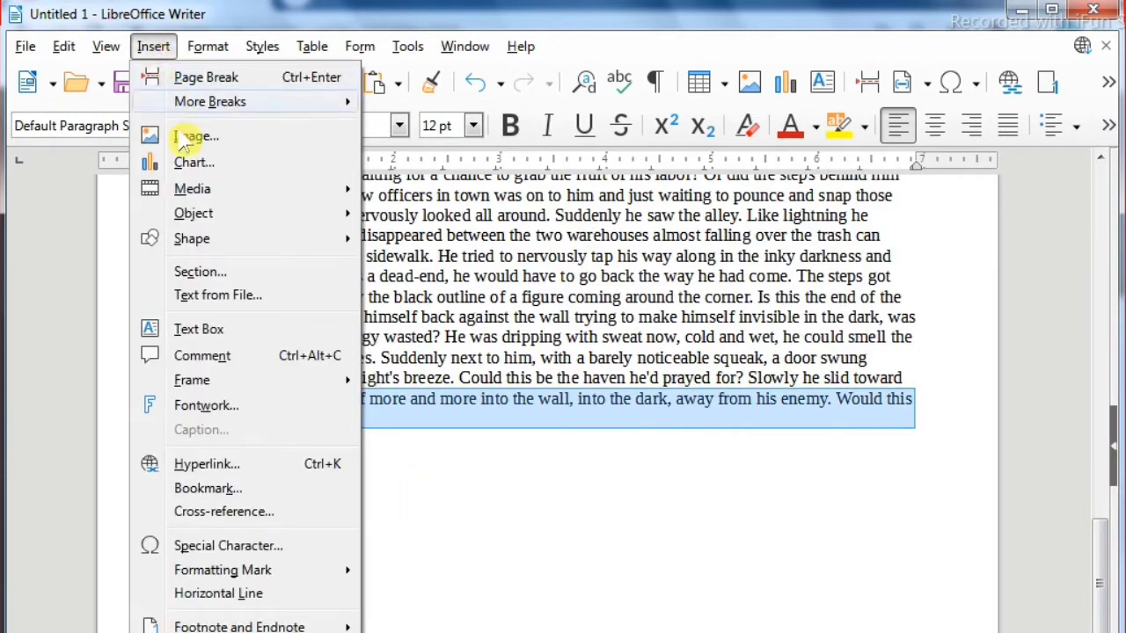
click(242, 497)
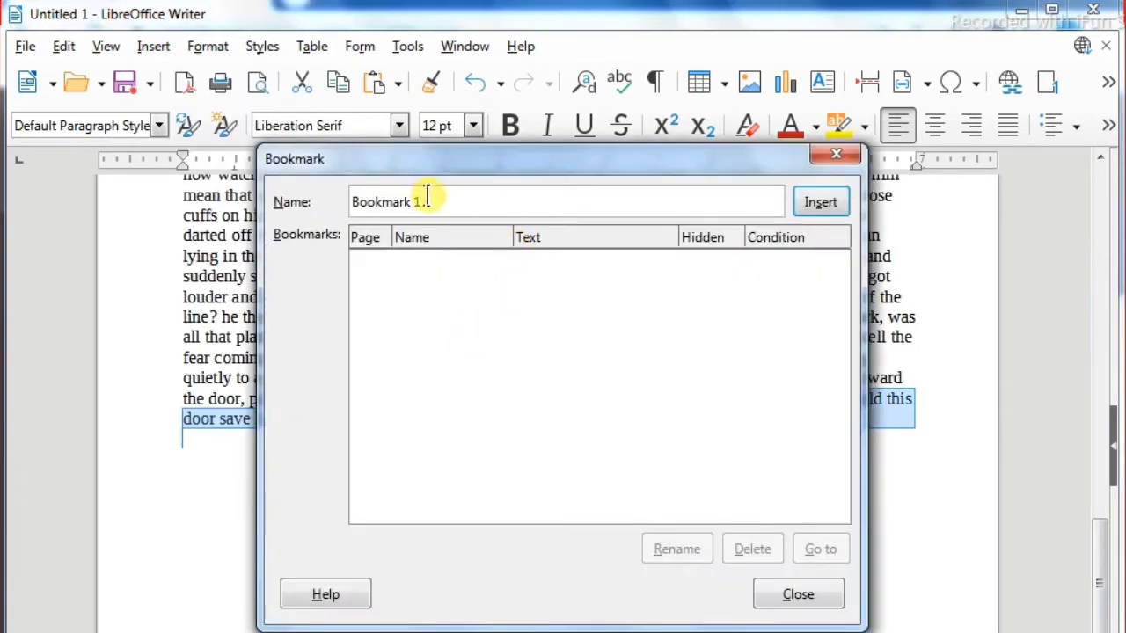
drag(432, 201, 344, 200)
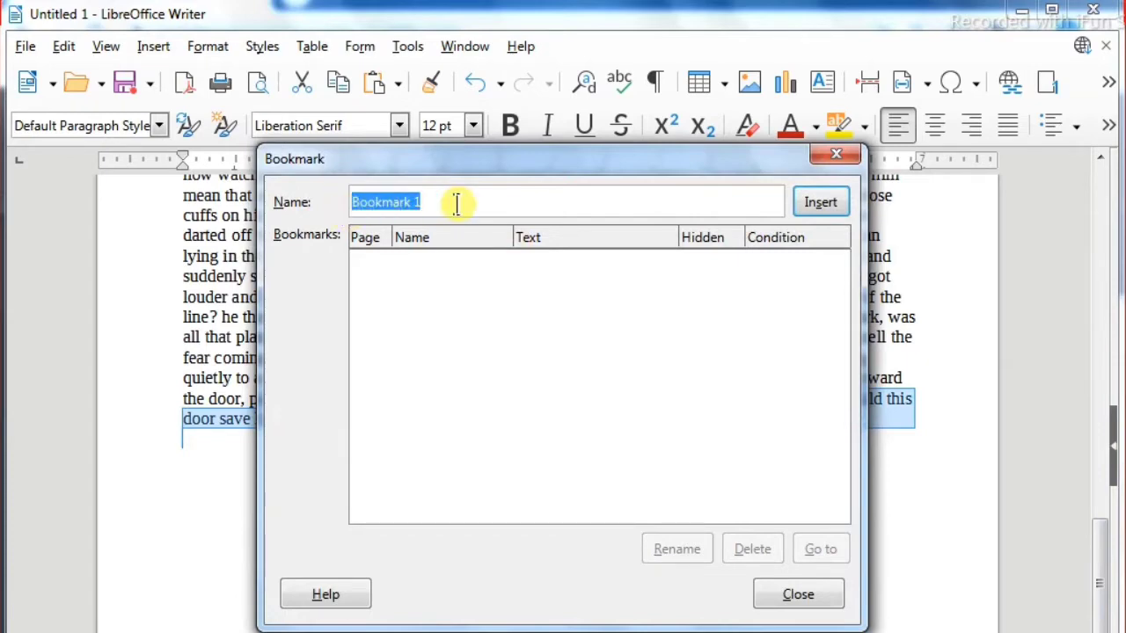
drag(451, 176, 533, 231)
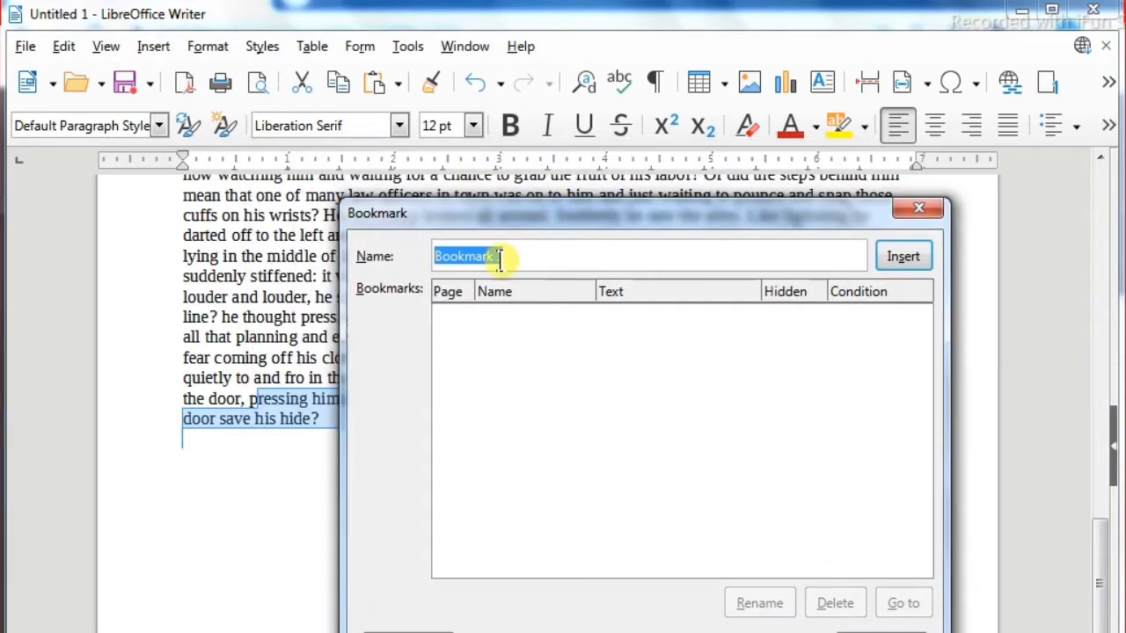
click(507, 256)
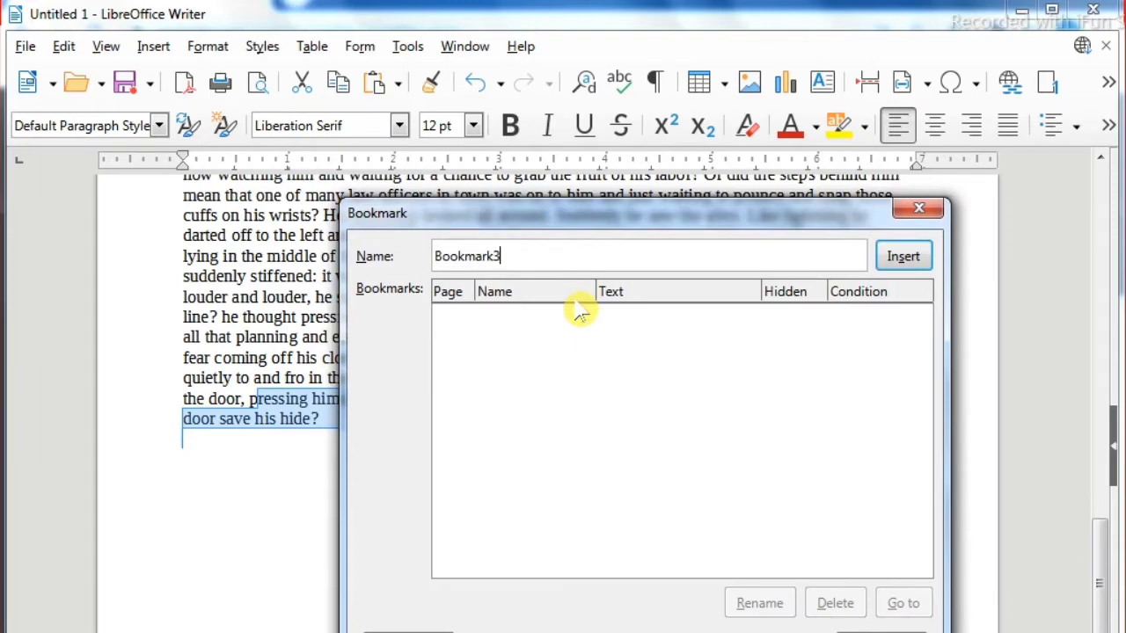
click(904, 259)
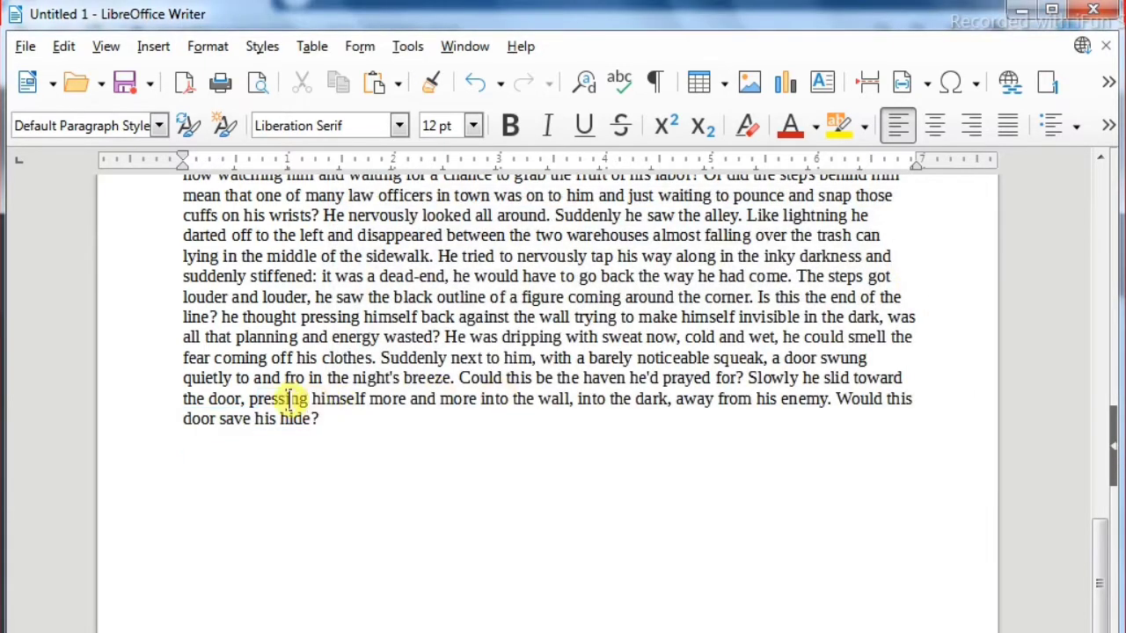
drag(251, 399, 322, 425)
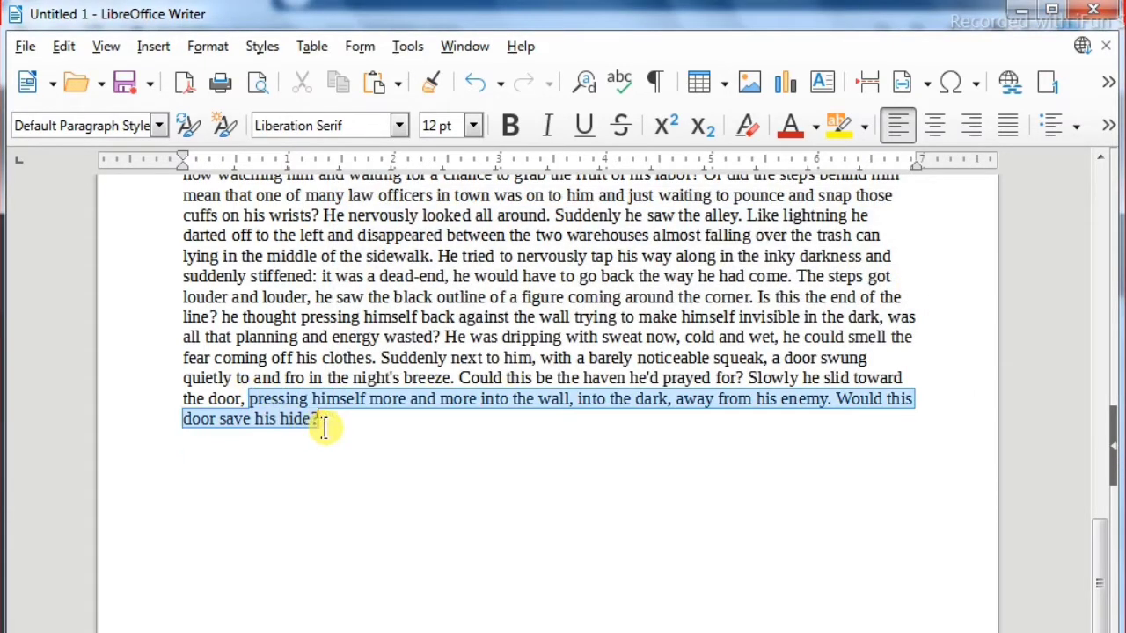
click(454, 452)
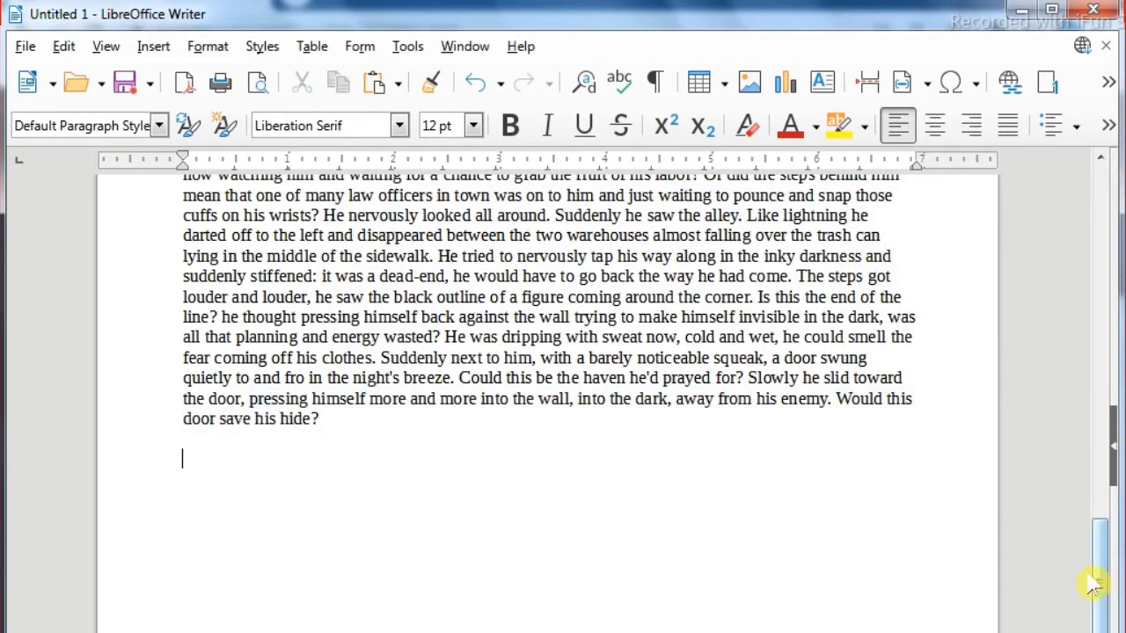
From the start of the document, go to the bookmark Bookmark3 and view the passage it marks.
drag(1110, 543, 1099, 189)
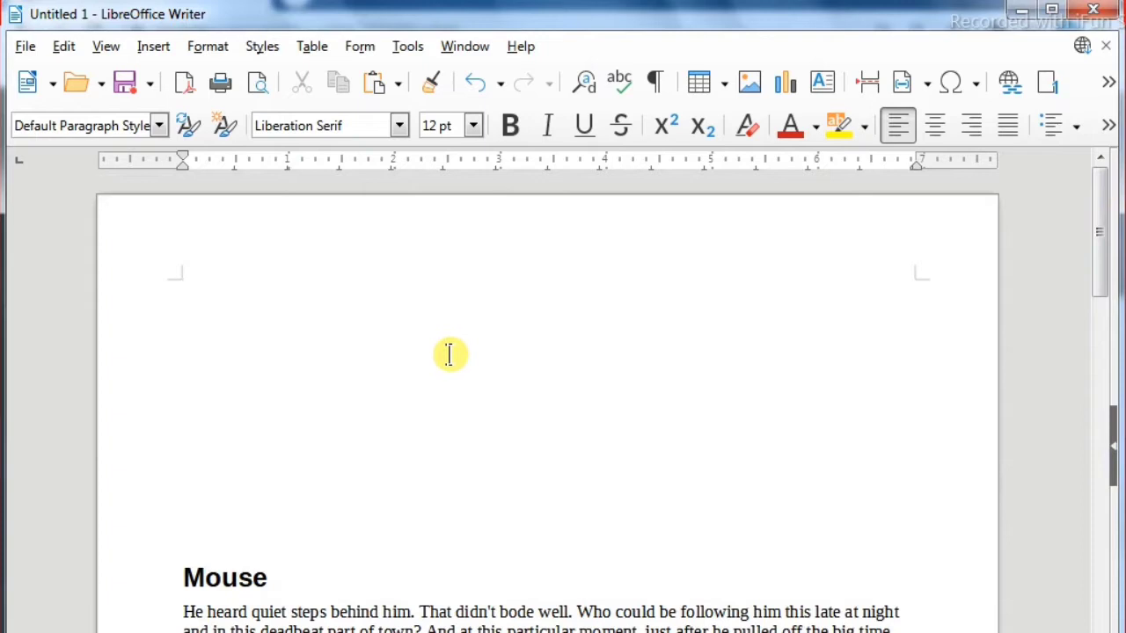
click(153, 46)
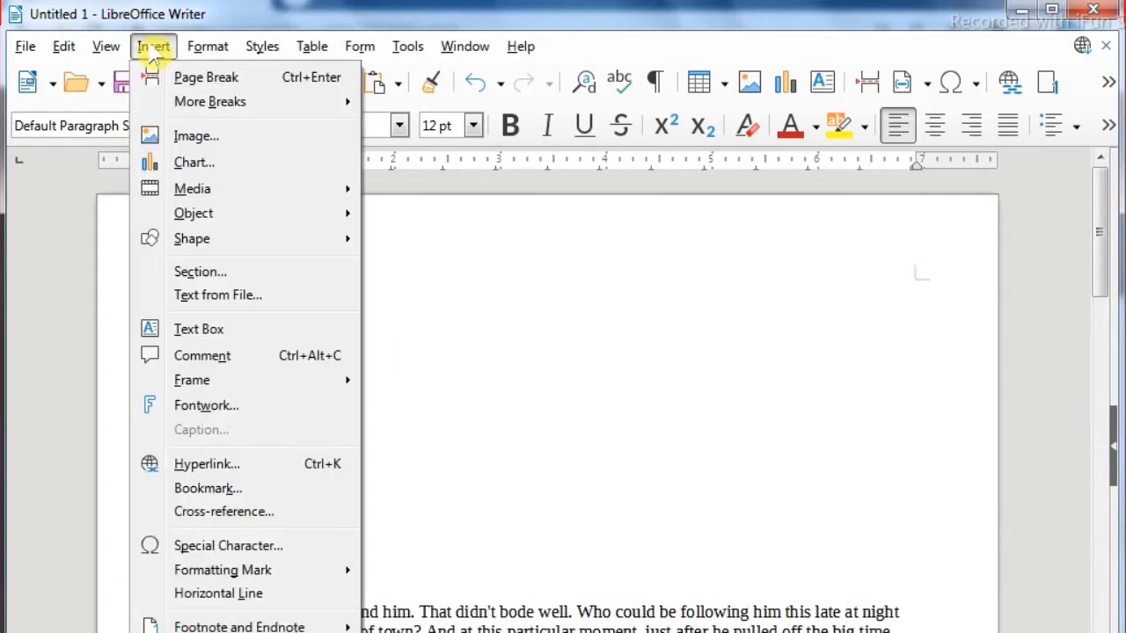
click(237, 491)
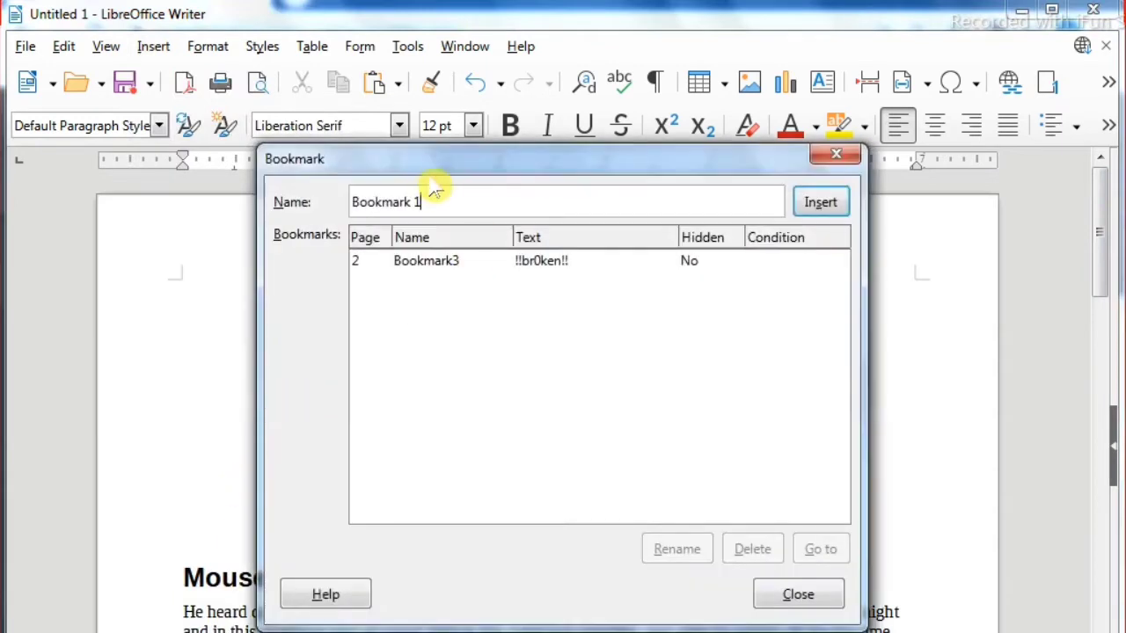
drag(475, 174, 588, 149)
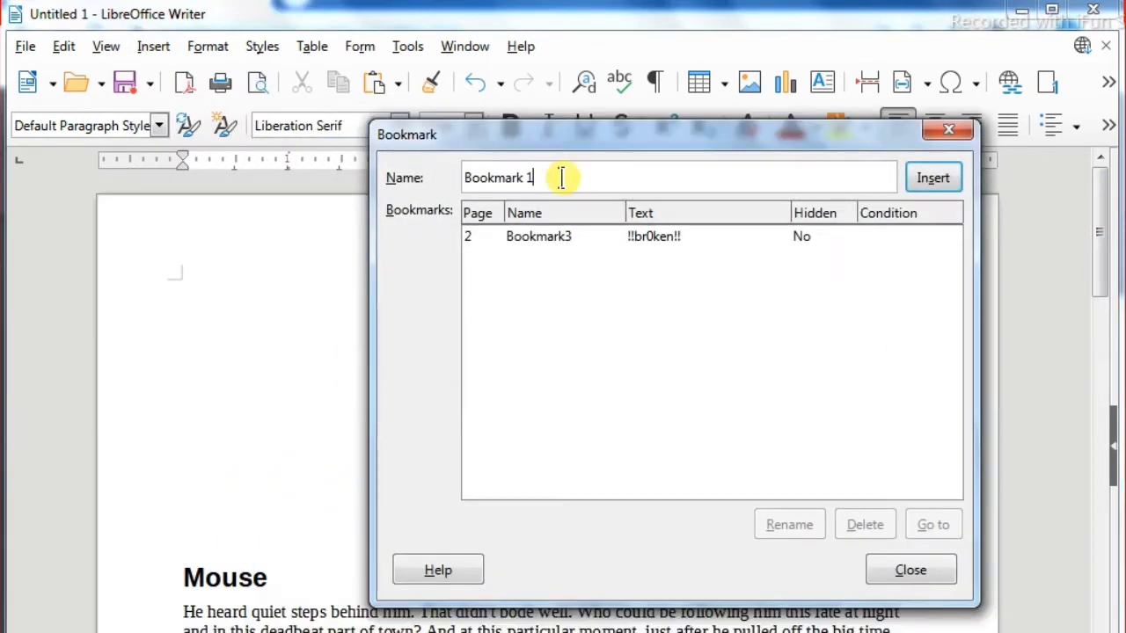
click(568, 237)
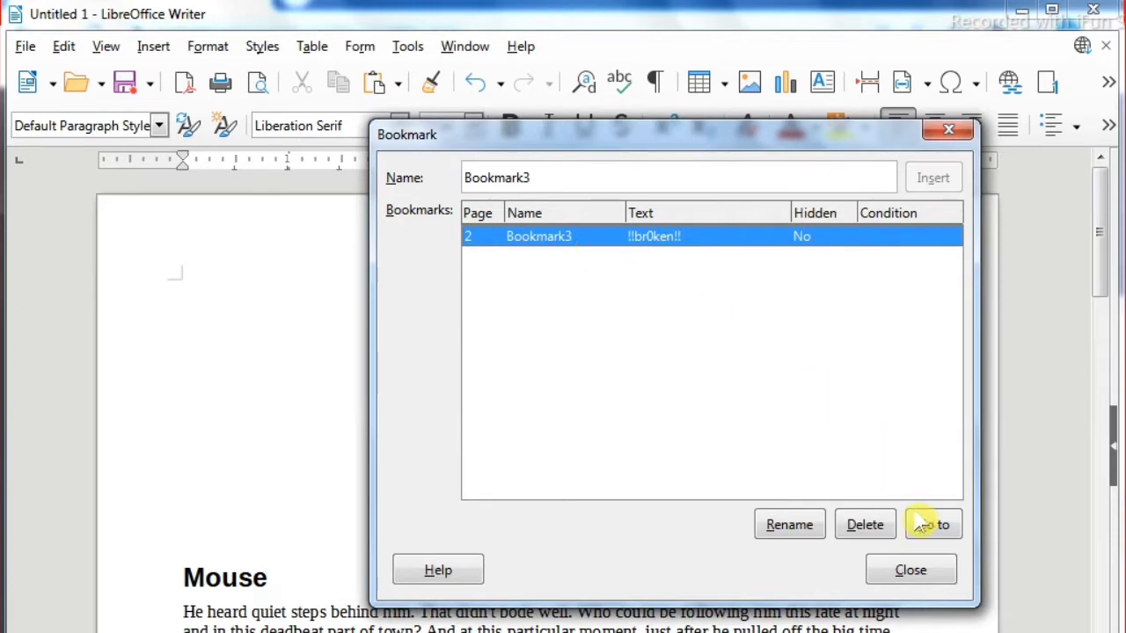
click(939, 528)
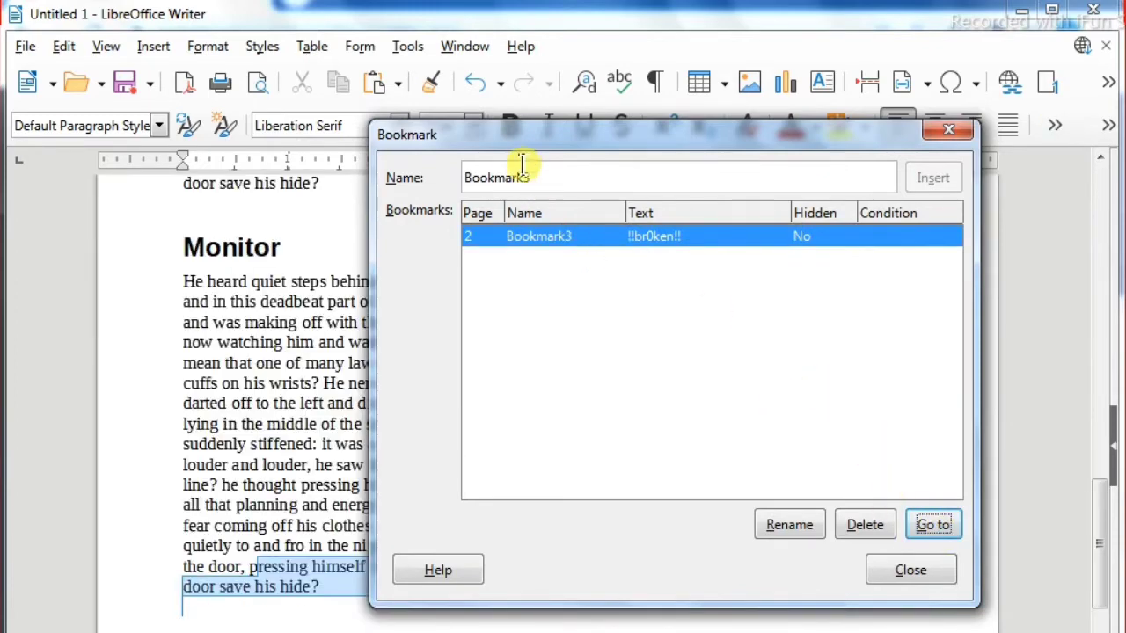
drag(495, 138, 734, 261)
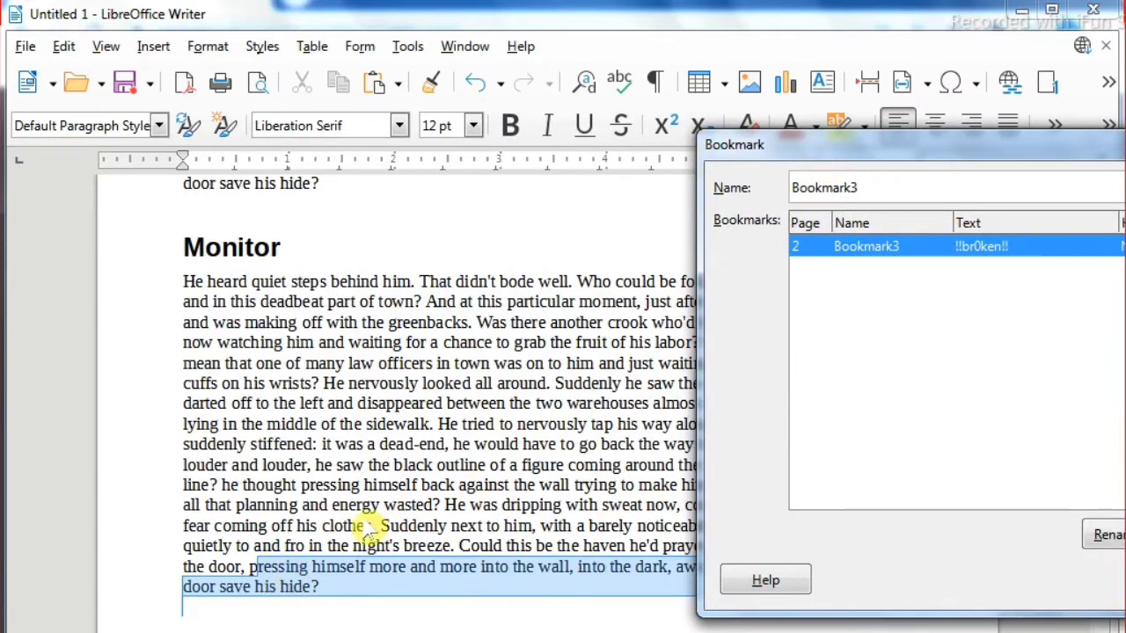
drag(786, 151, 520, 112)
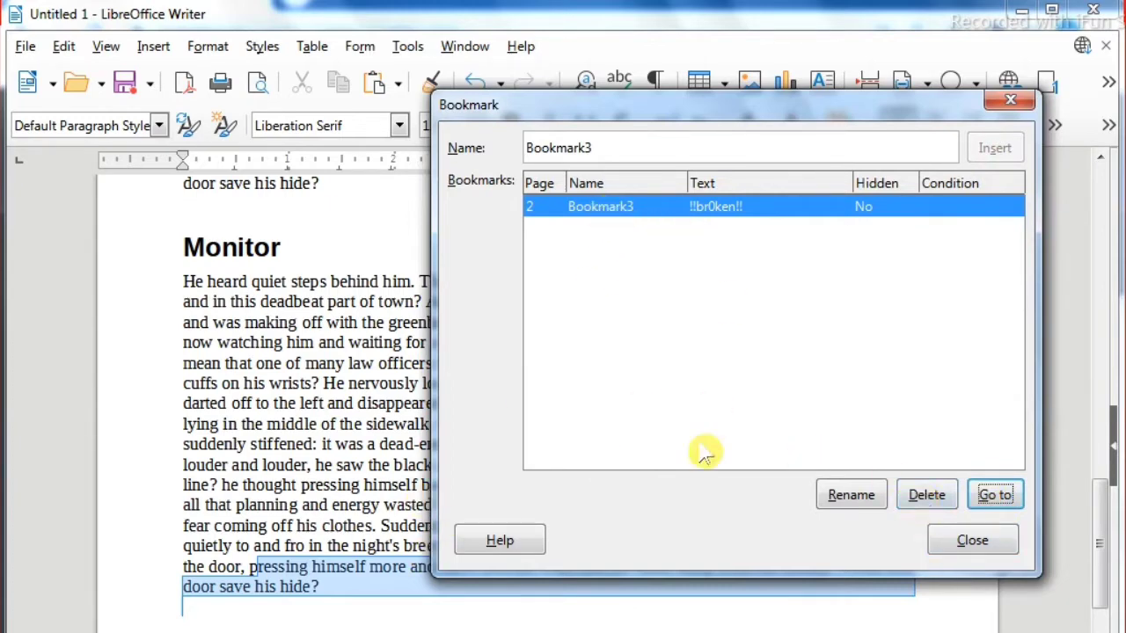
Rename the bookmark Bookmark3 to Bookmark1 and close the bookmark list.
click(851, 495)
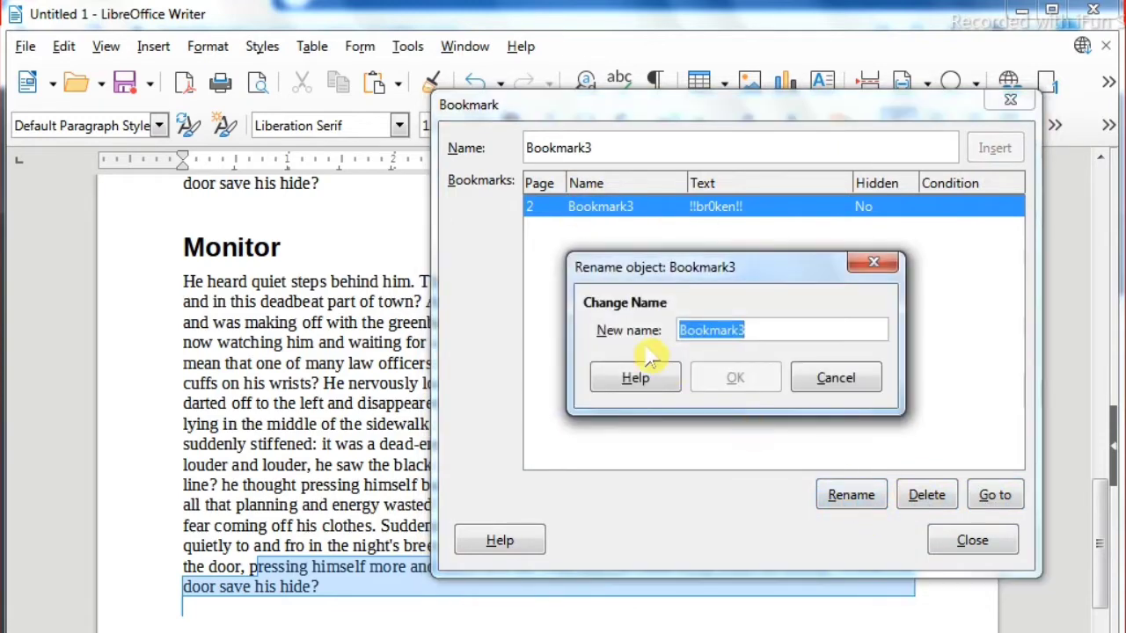
click(772, 330)
key(BackSpace)
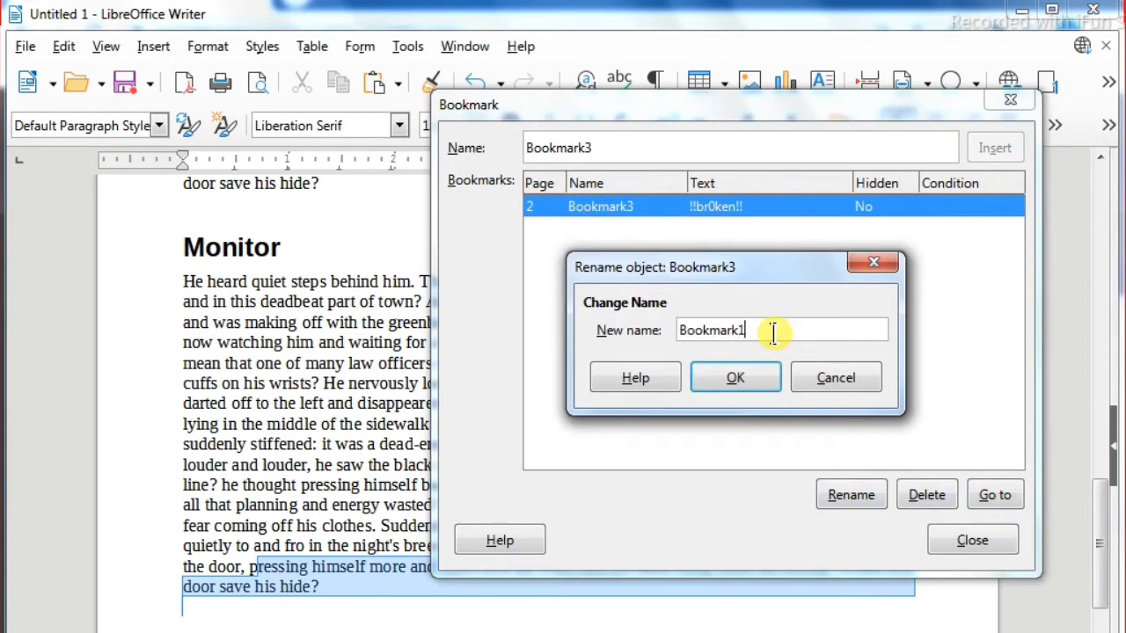
text(1)
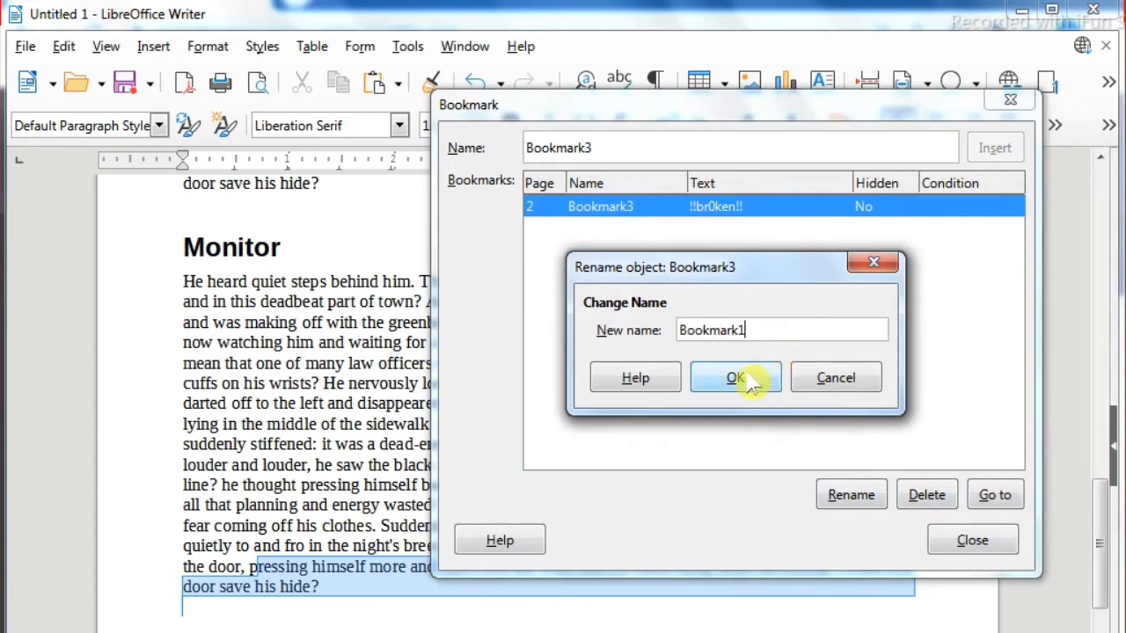
click(748, 377)
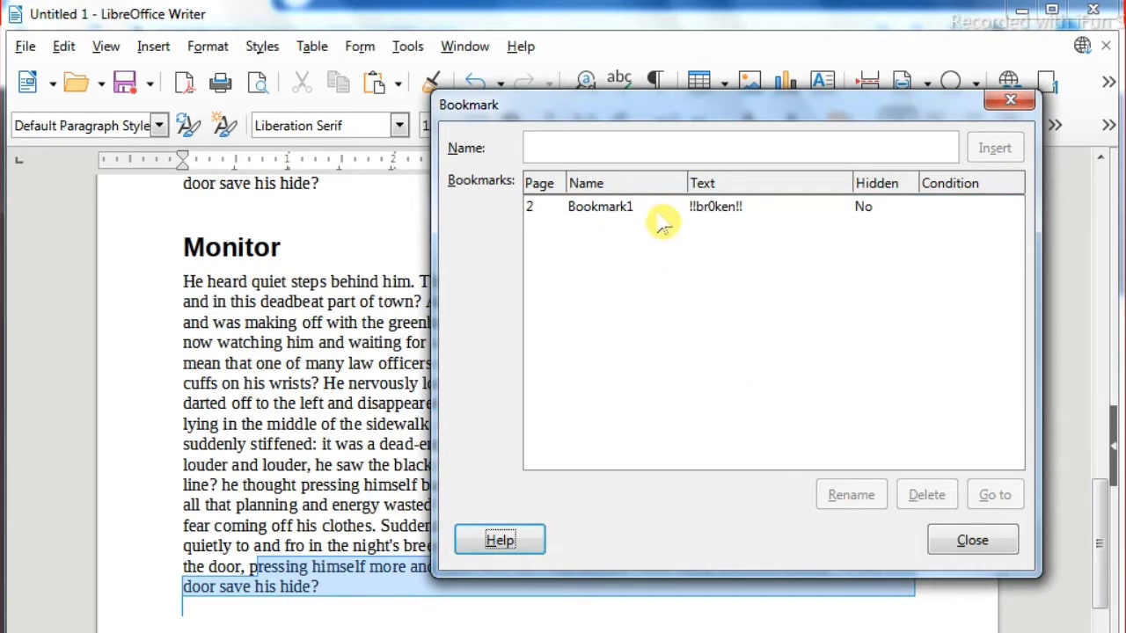
click(969, 540)
Insert a bookmark named monitorup on the lines above the Monitor title, from "quietly to and fro" through "door save his hide?".
scroll(946, 571, down, 5)
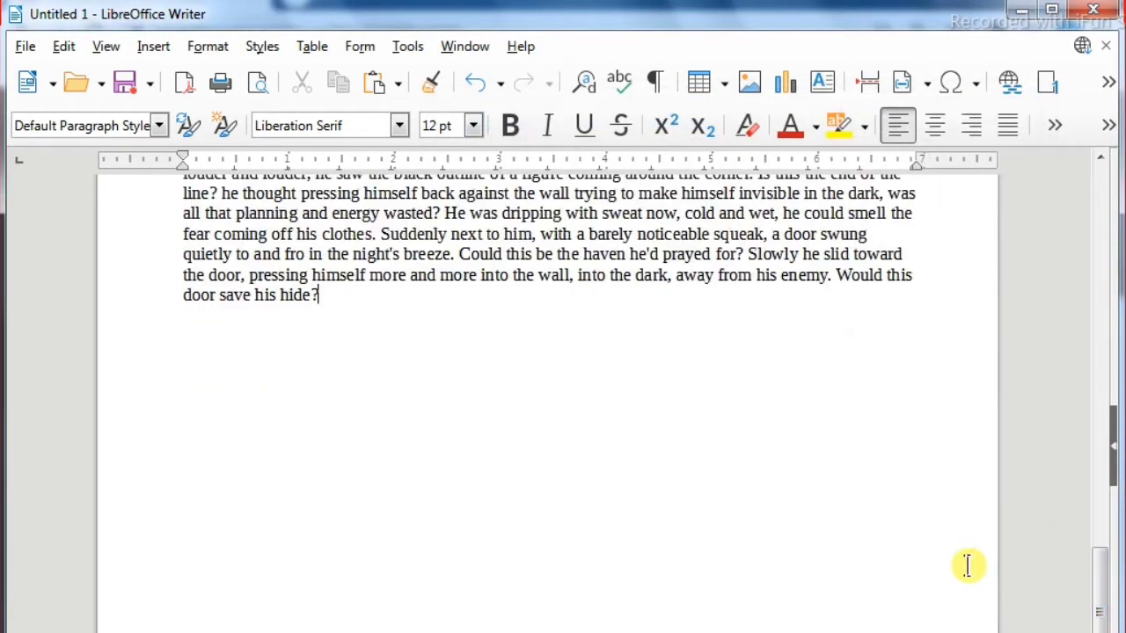
drag(1103, 631, 1082, 557)
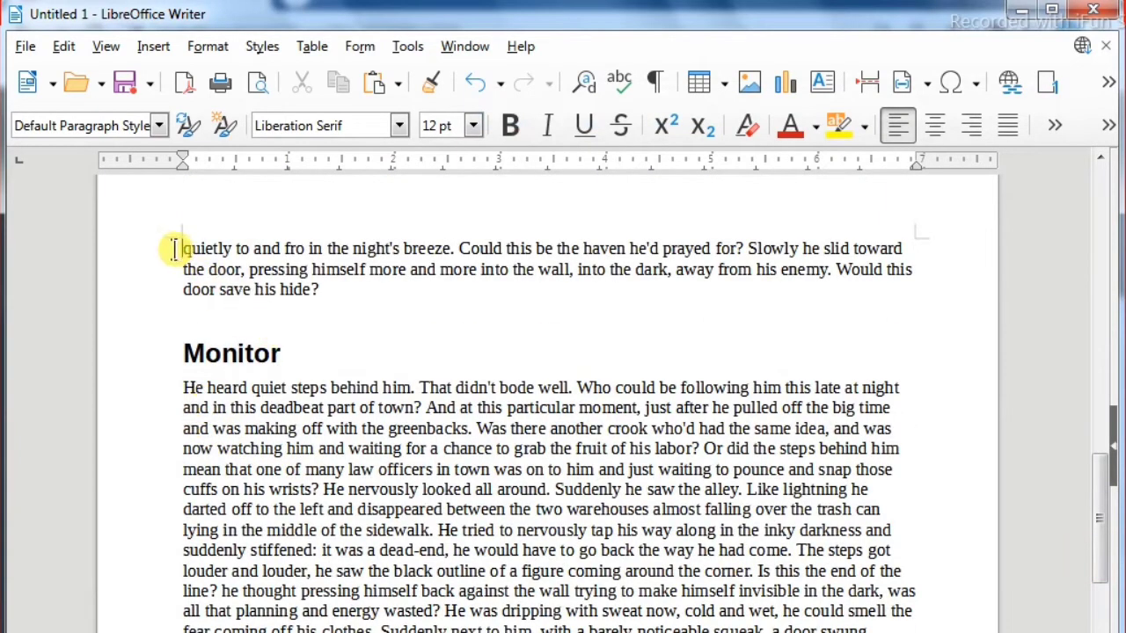
drag(174, 248, 331, 305)
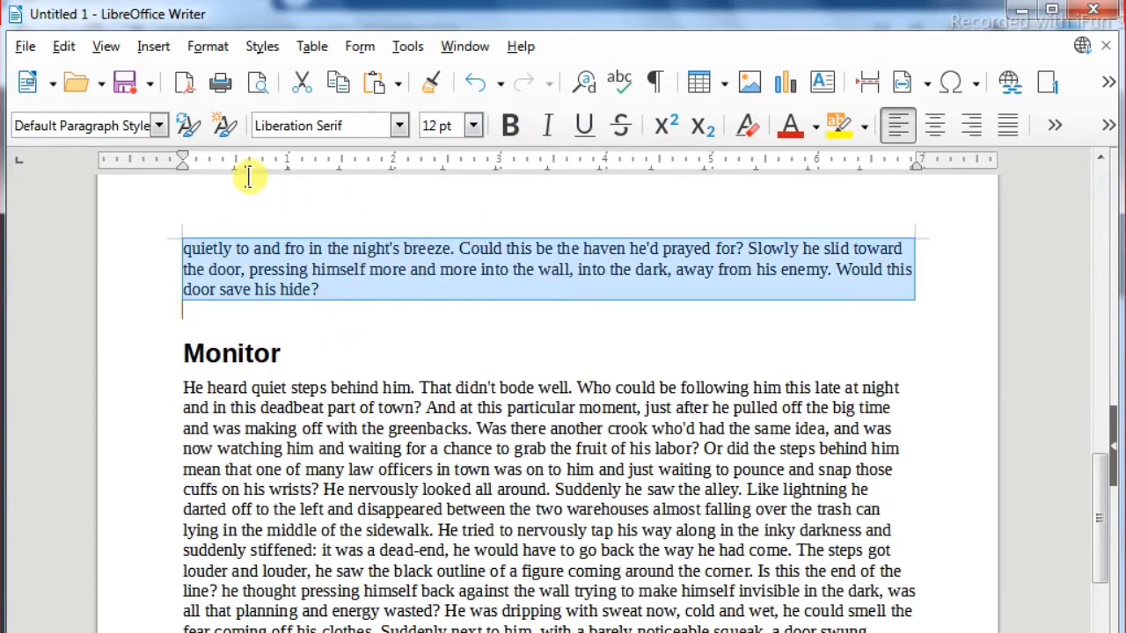
click(154, 46)
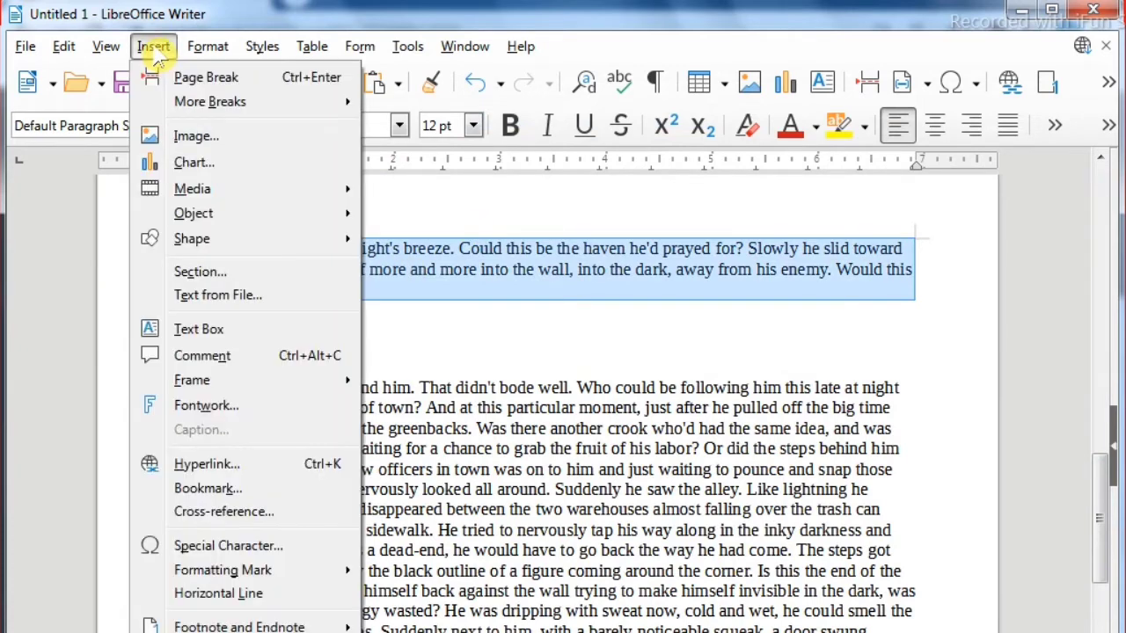
click(245, 490)
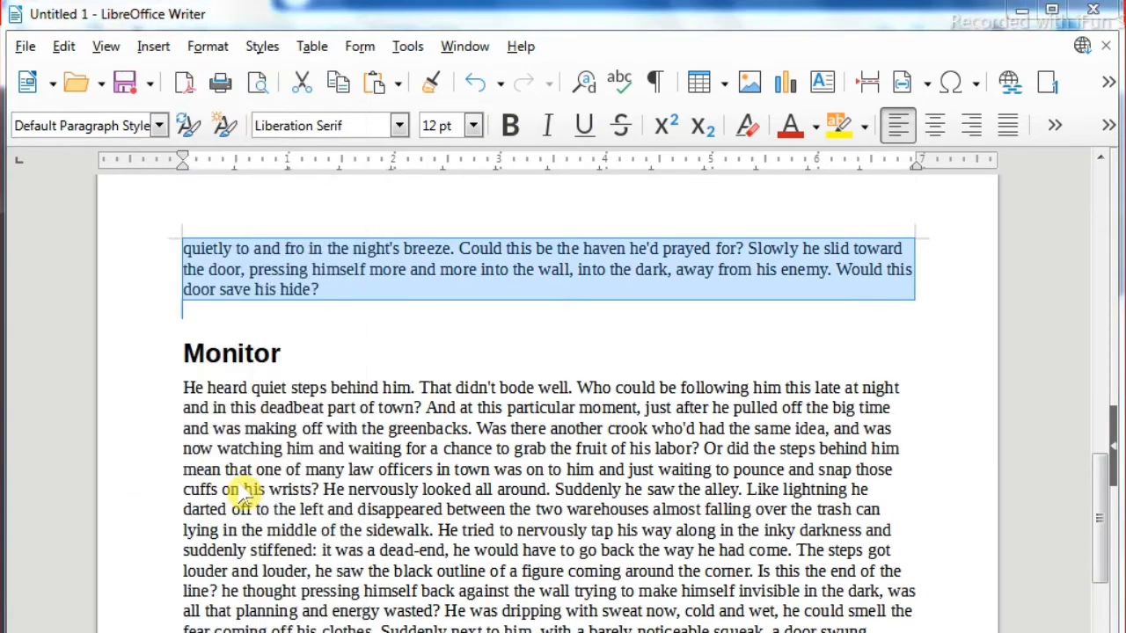
drag(437, 201, 550, 224)
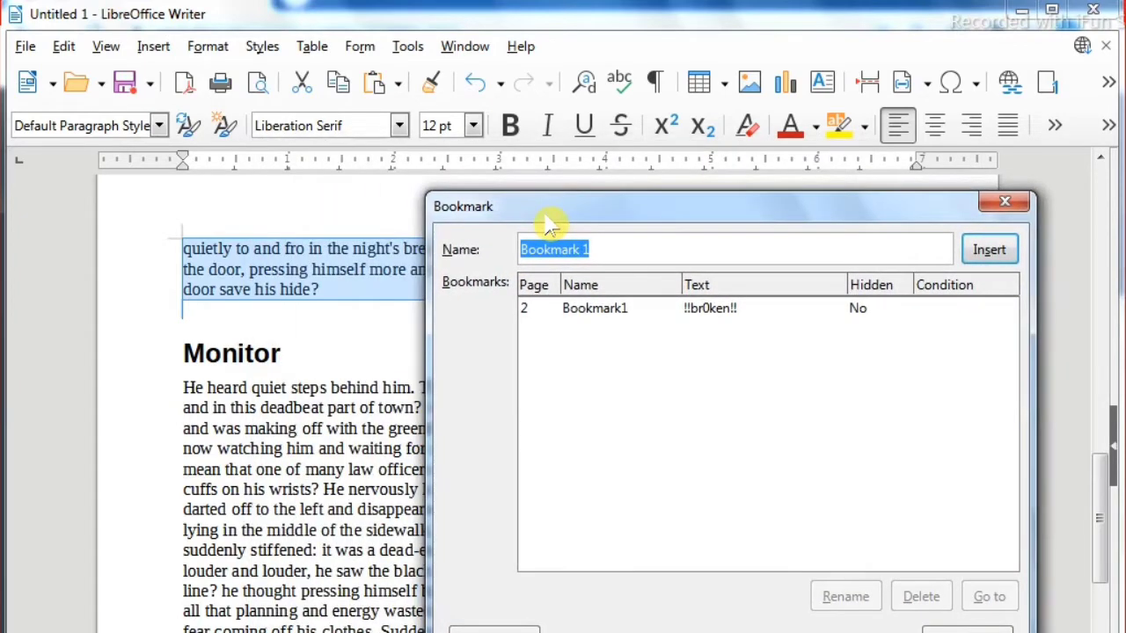
key(BackSpace)
text(monitorup)
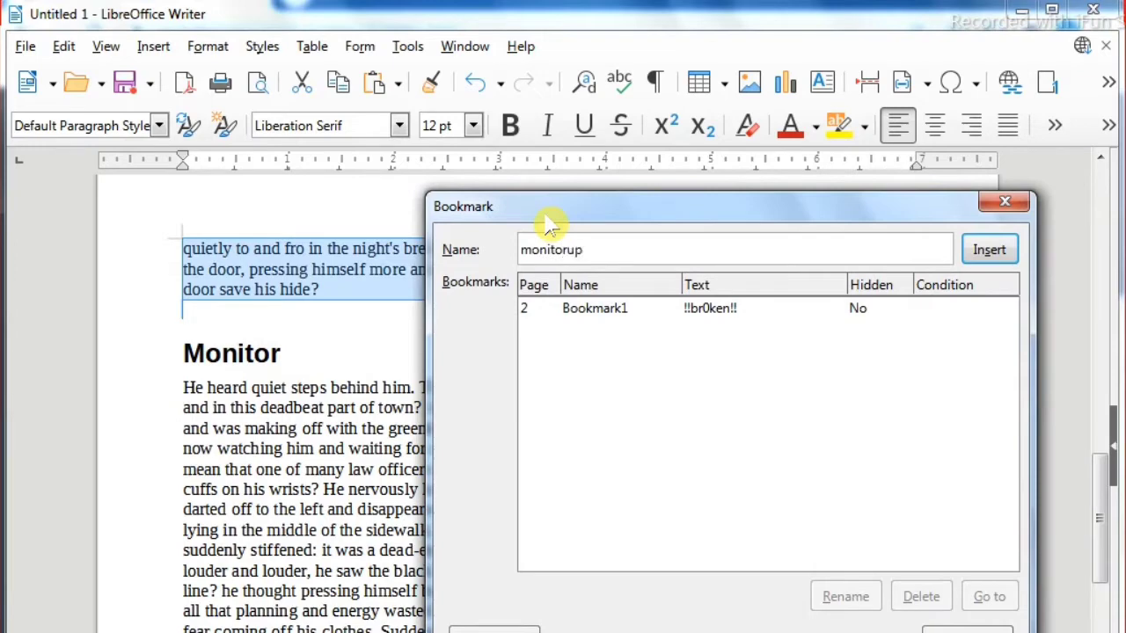
click(980, 250)
click(545, 331)
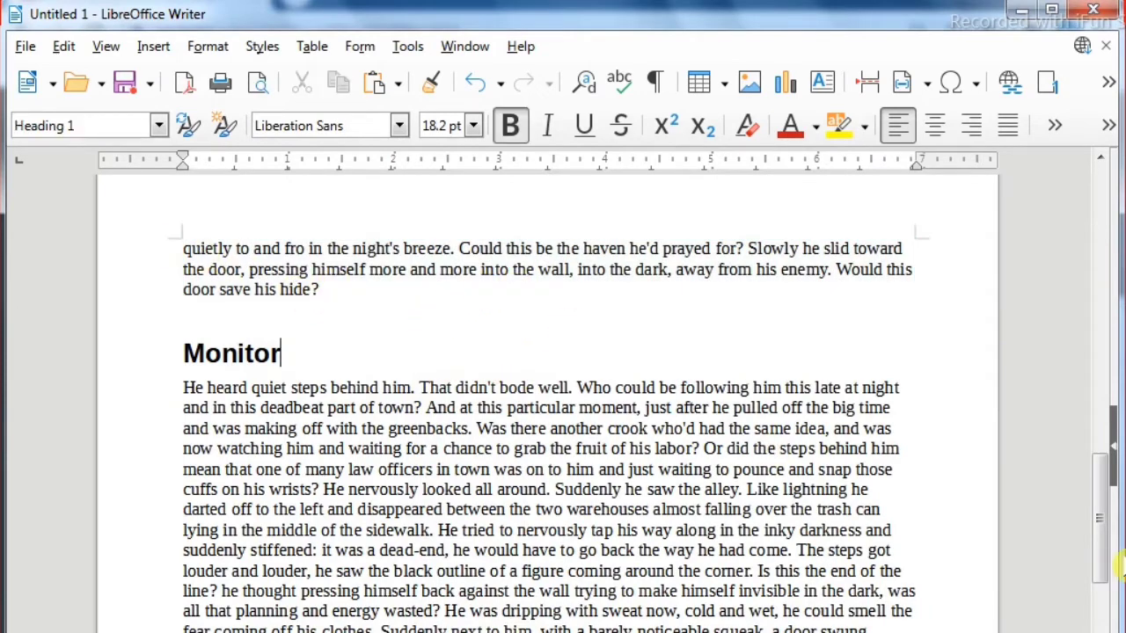
drag(1101, 550, 1081, 232)
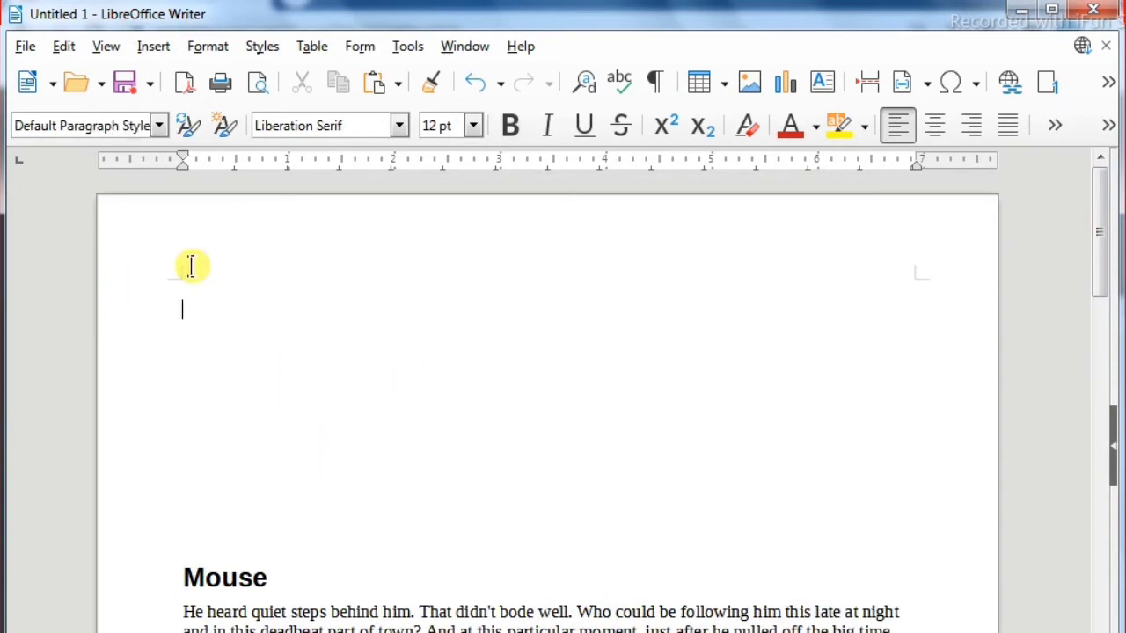
click(154, 46)
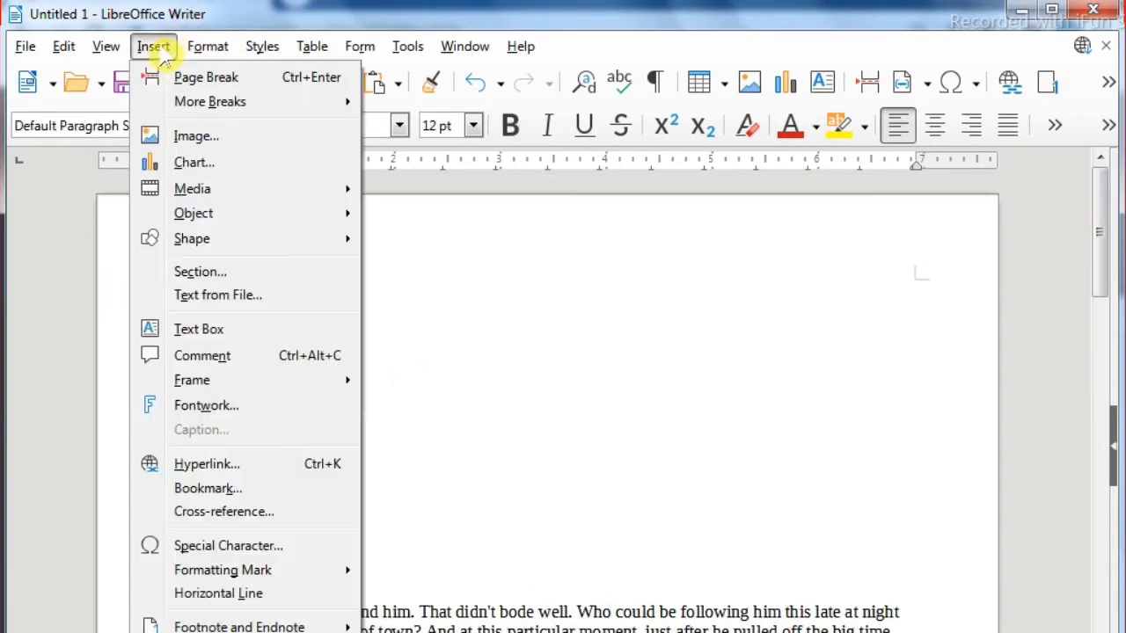
click(293, 472)
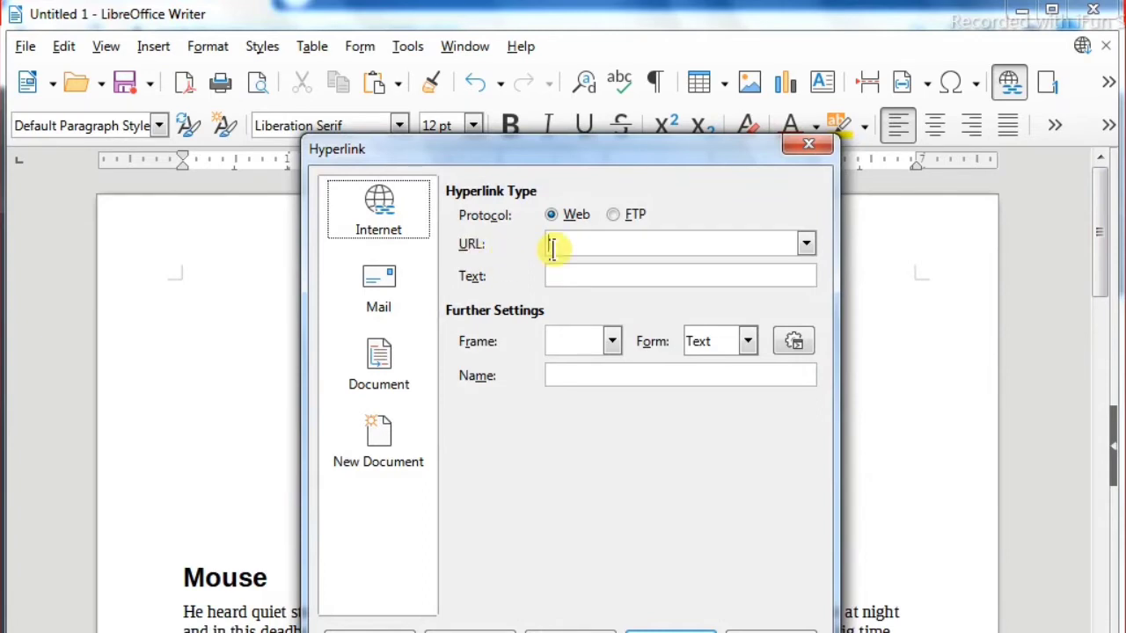
click(614, 218)
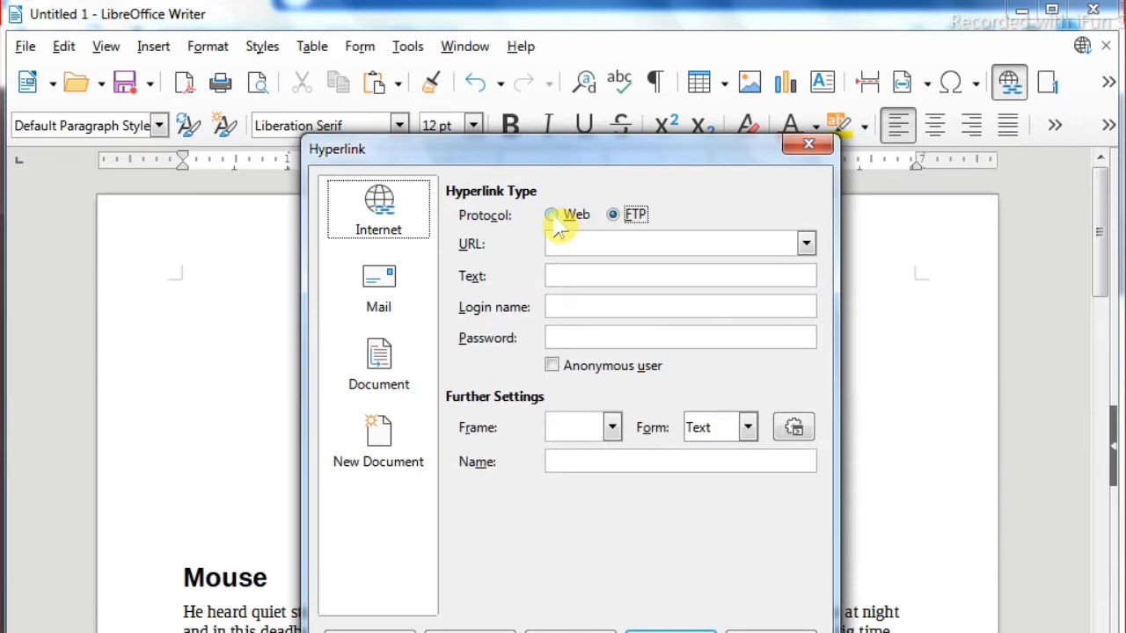
click(551, 216)
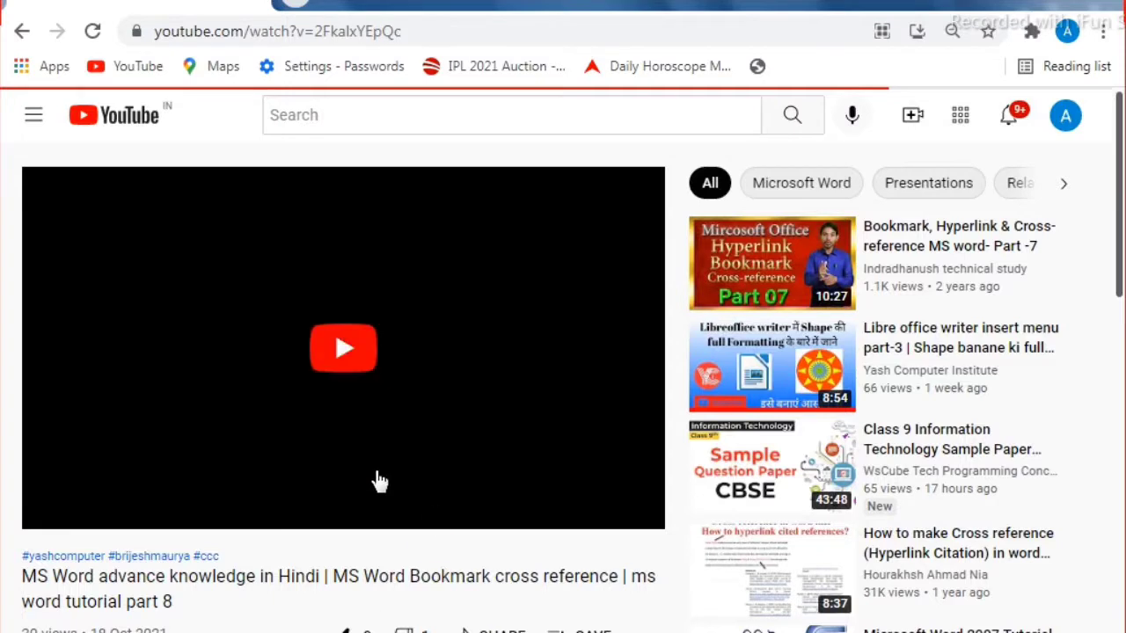
drag(400, 31, 145, 44)
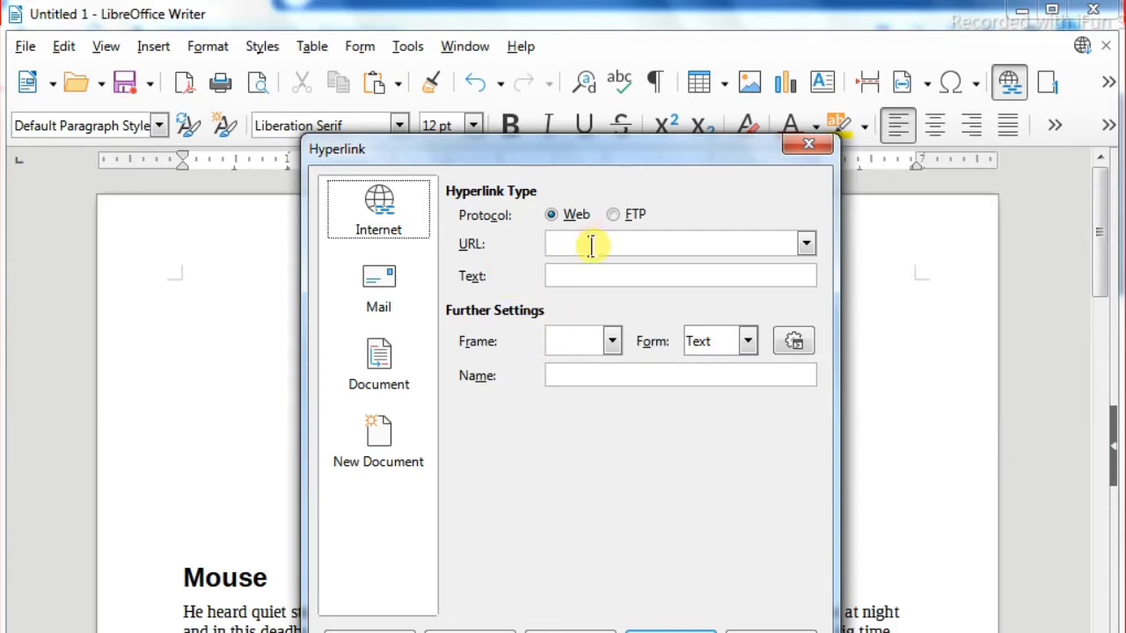
text(https://youtu.be/gjQVa_YJ7d8)
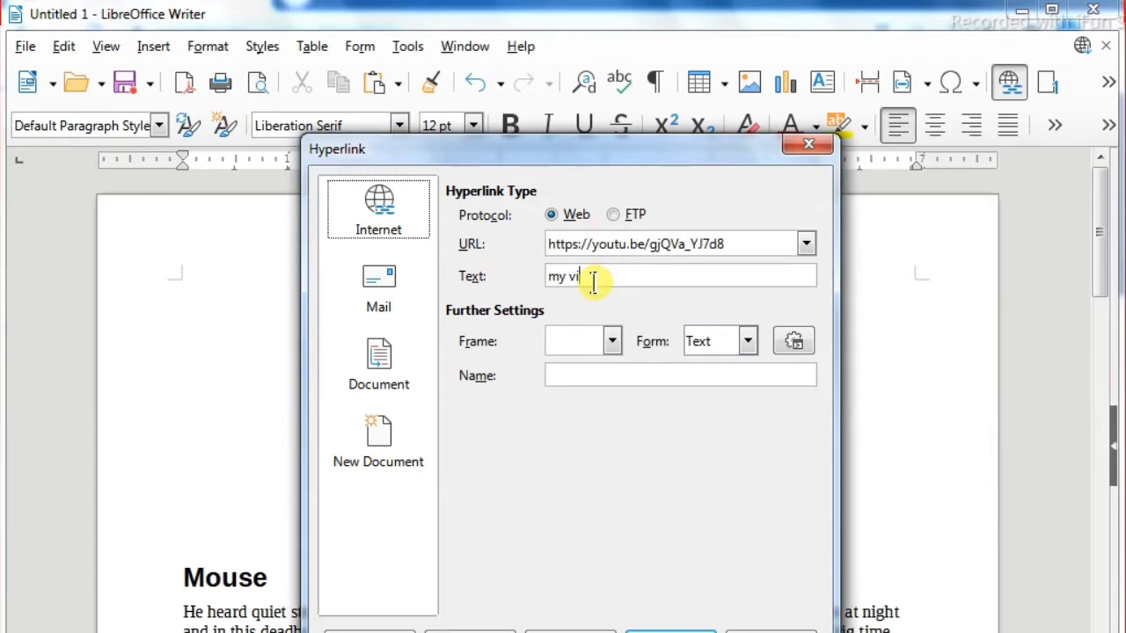
Set the hyperlink's text to "my video link" and insert it on the first line of the document.
text(o link)
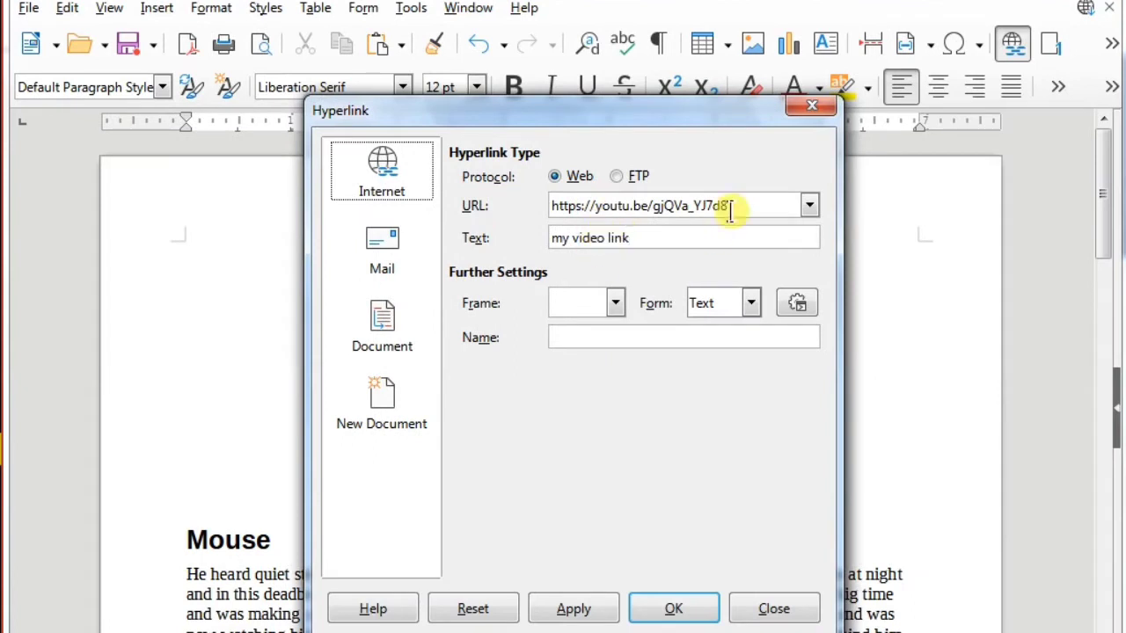
click(679, 613)
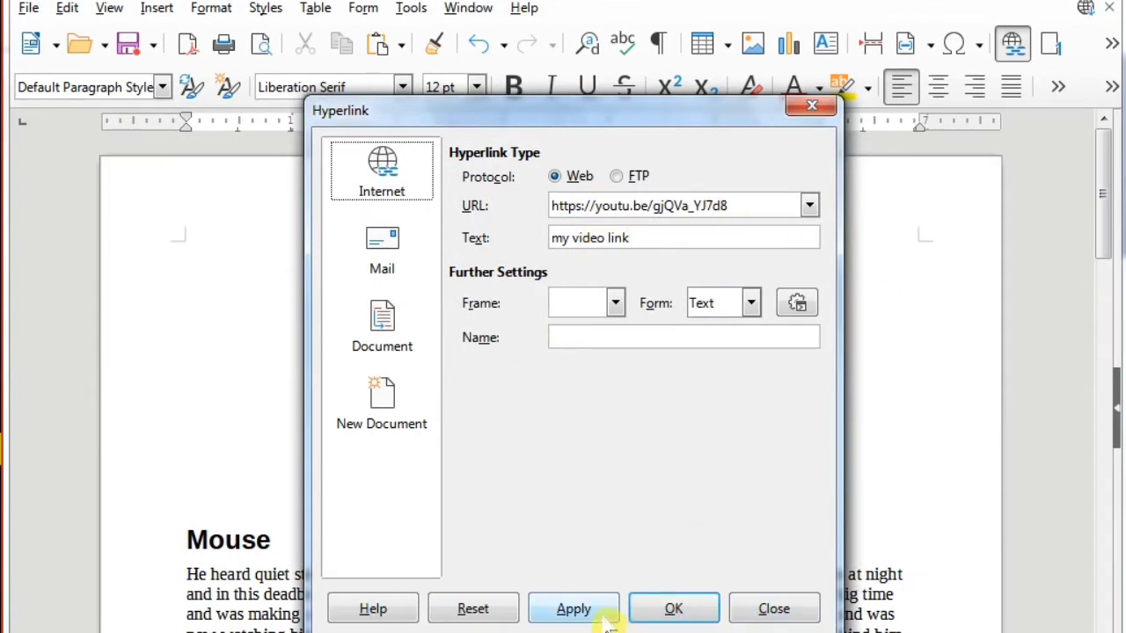
click(576, 609)
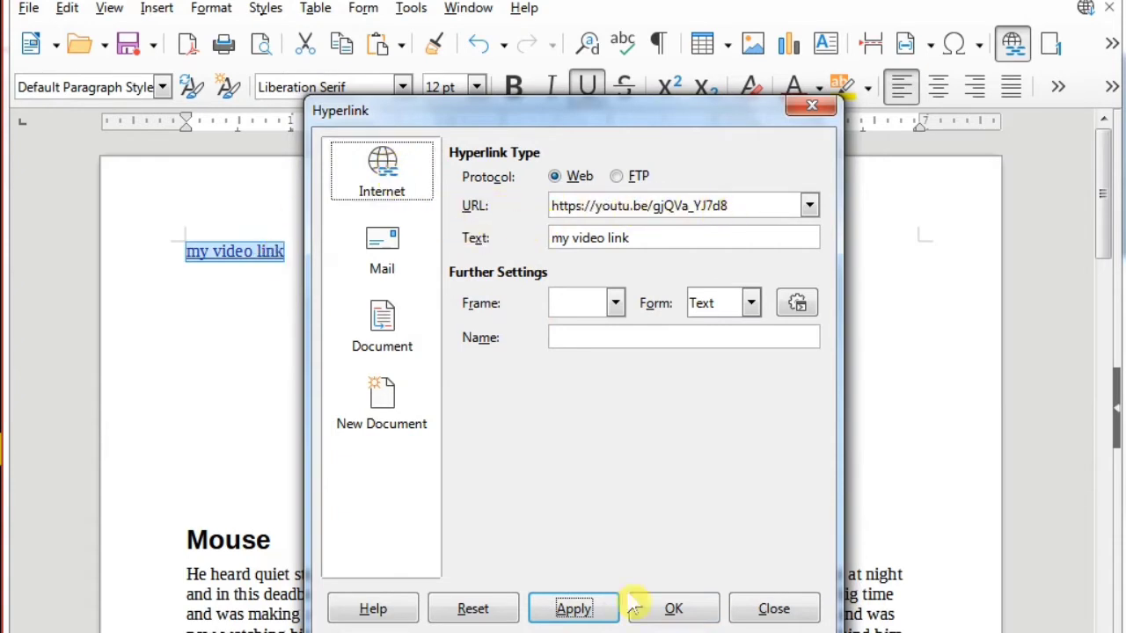
click(669, 615)
click(374, 294)
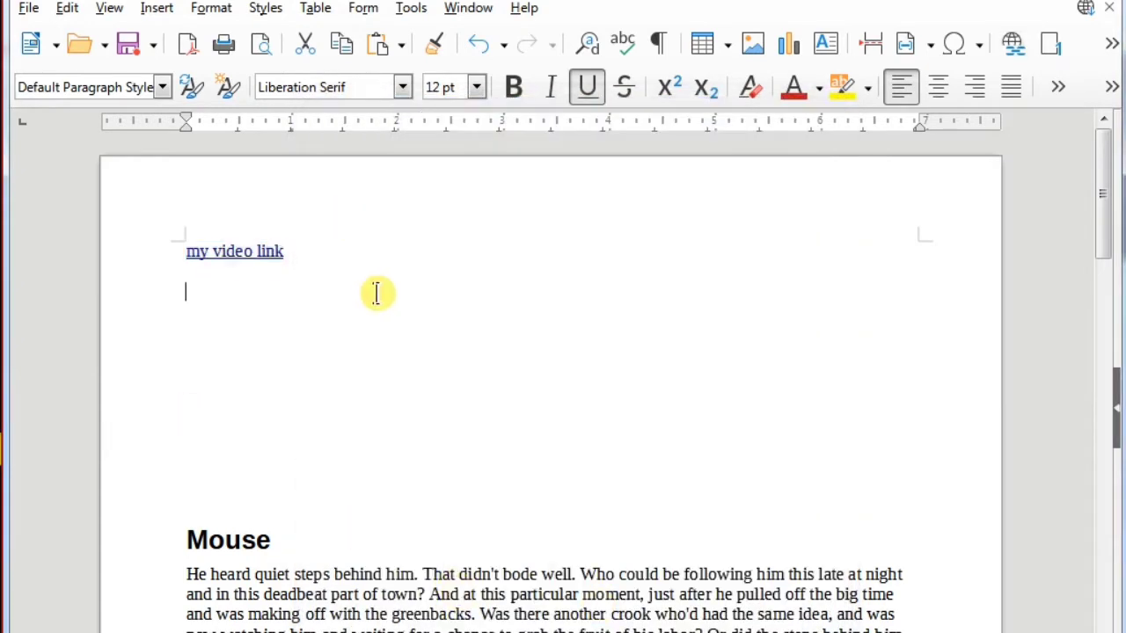
Follow the "my video link" hyperlink to the YouTube video and copy the video's share link.
mouse_move(261, 252)
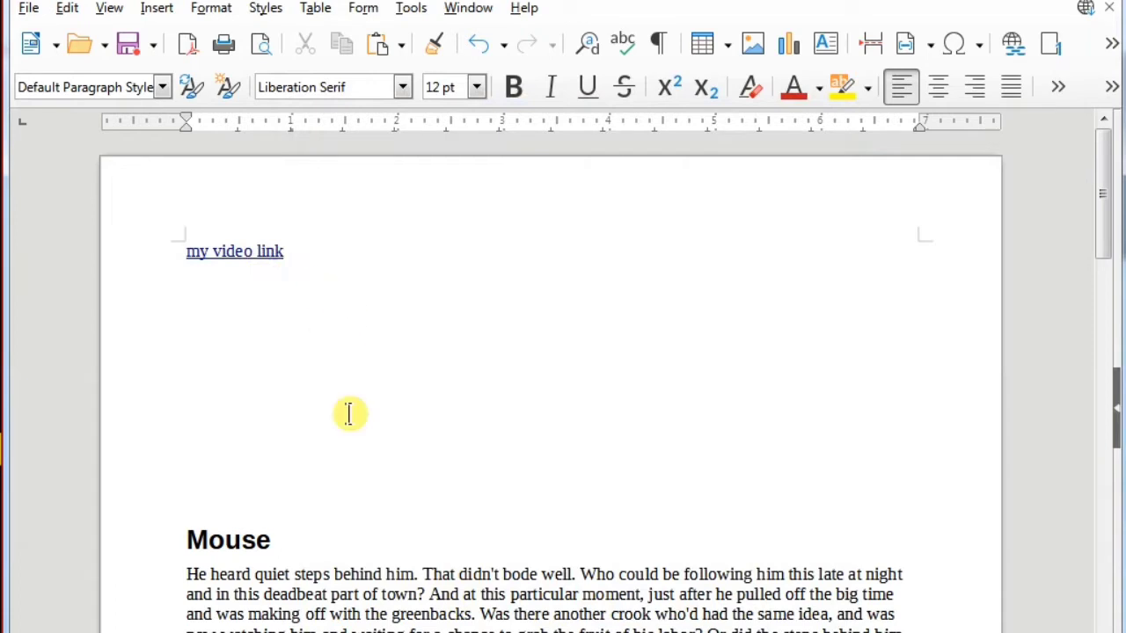
key(ctrl)
ctrl+click(266, 253)
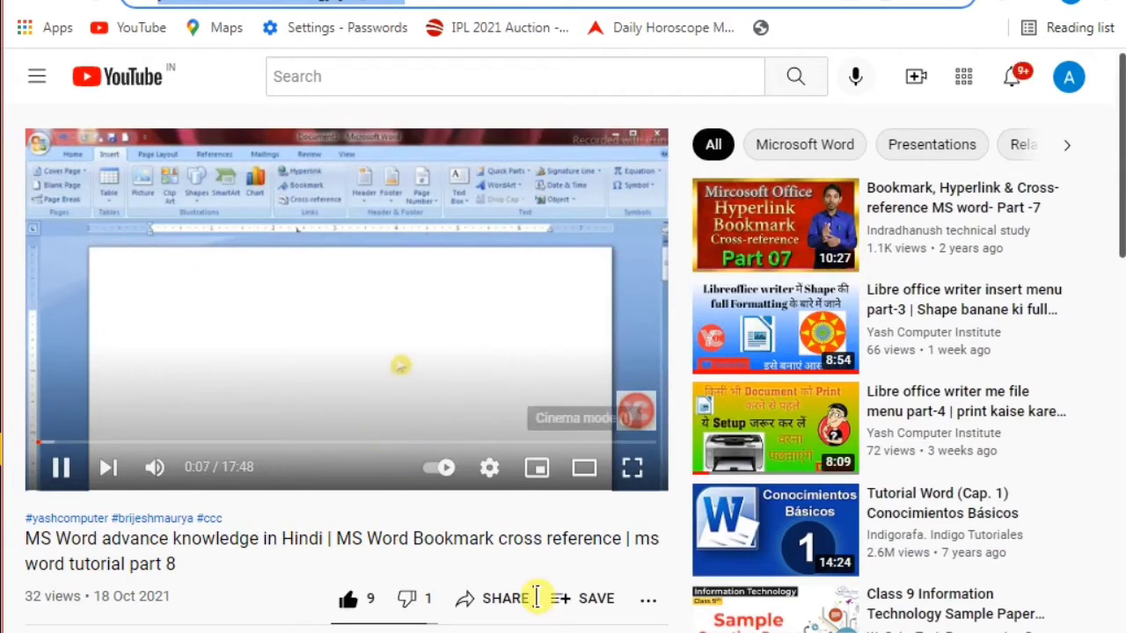
click(507, 602)
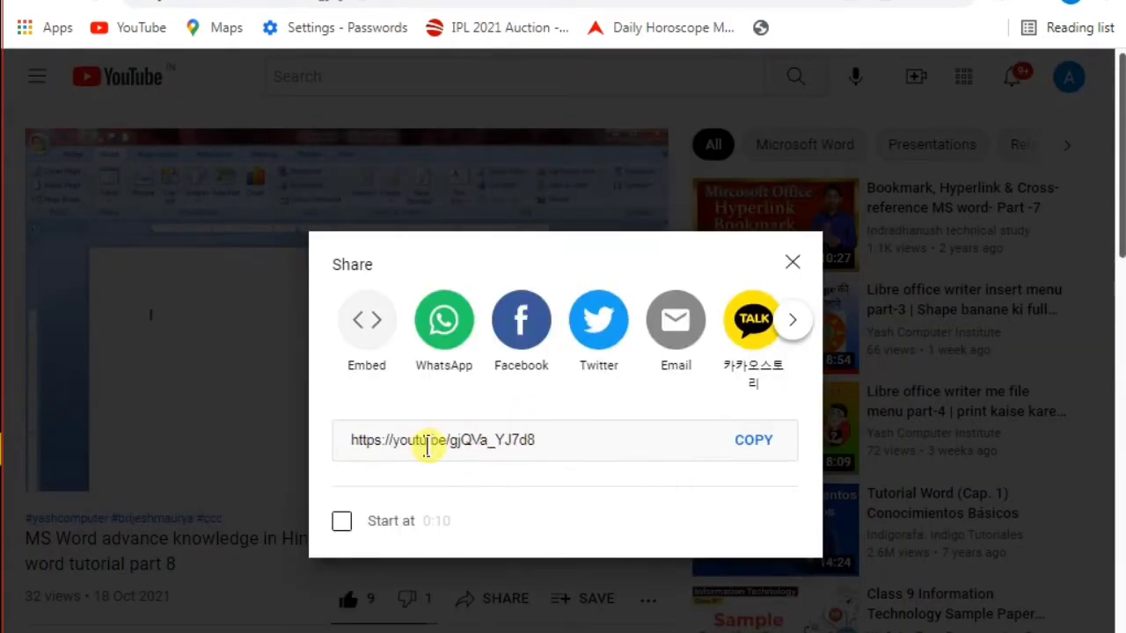
click(752, 447)
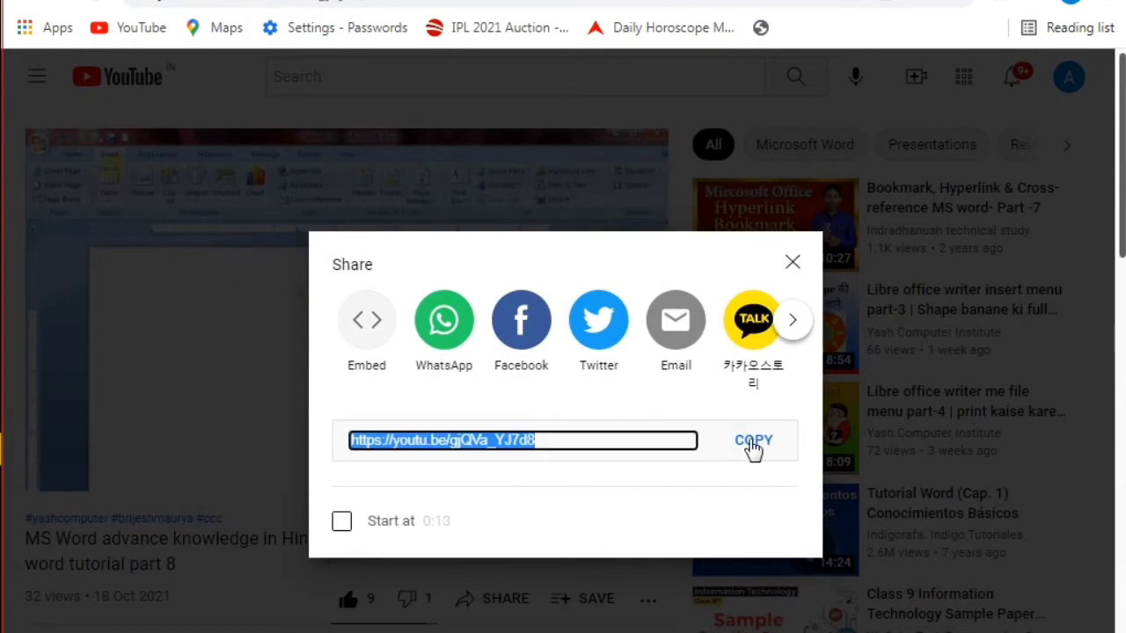
Close the video's share dialog and switch back to the Writer document.
click(792, 264)
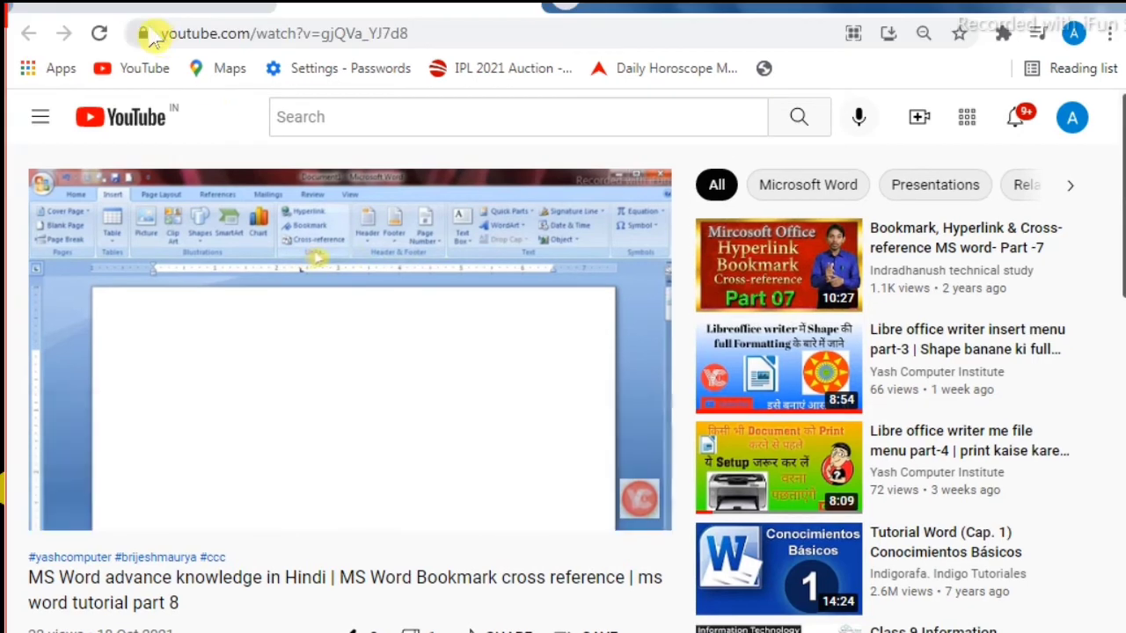
drag(419, 32, 126, 27)
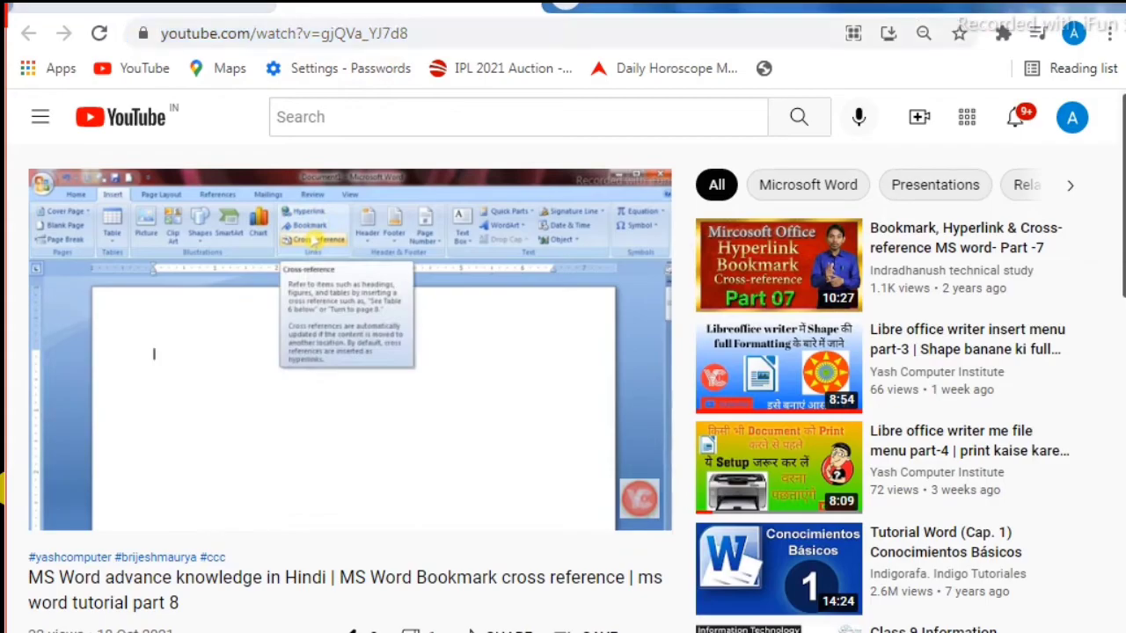
key(alt+Tab)
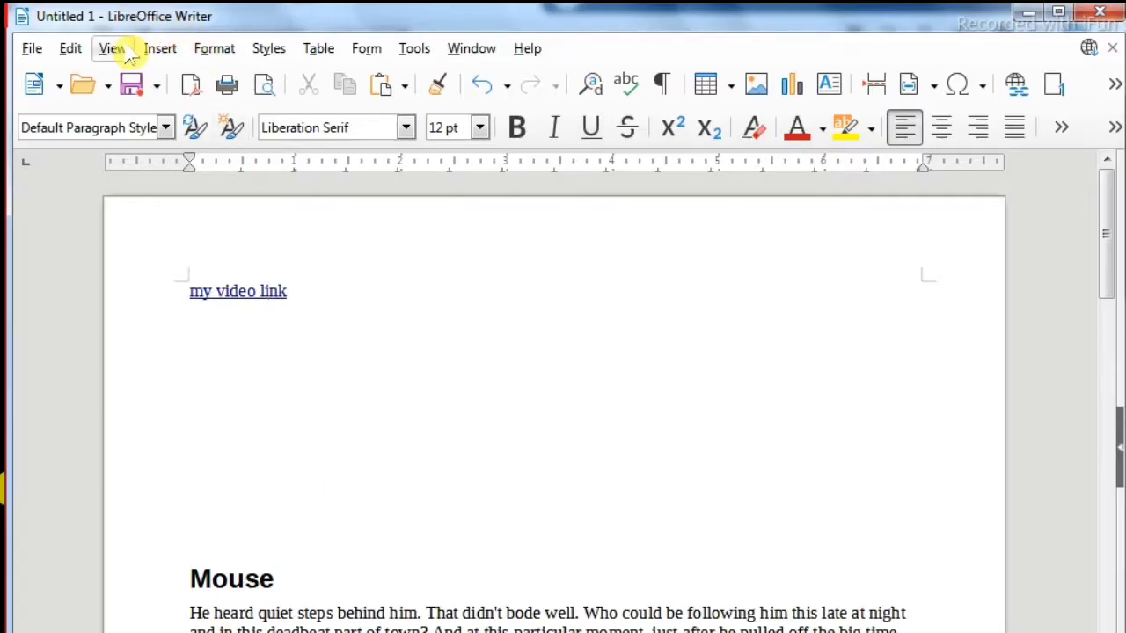
Start a new hyperlink and set its type to an existing document.
click(160, 48)
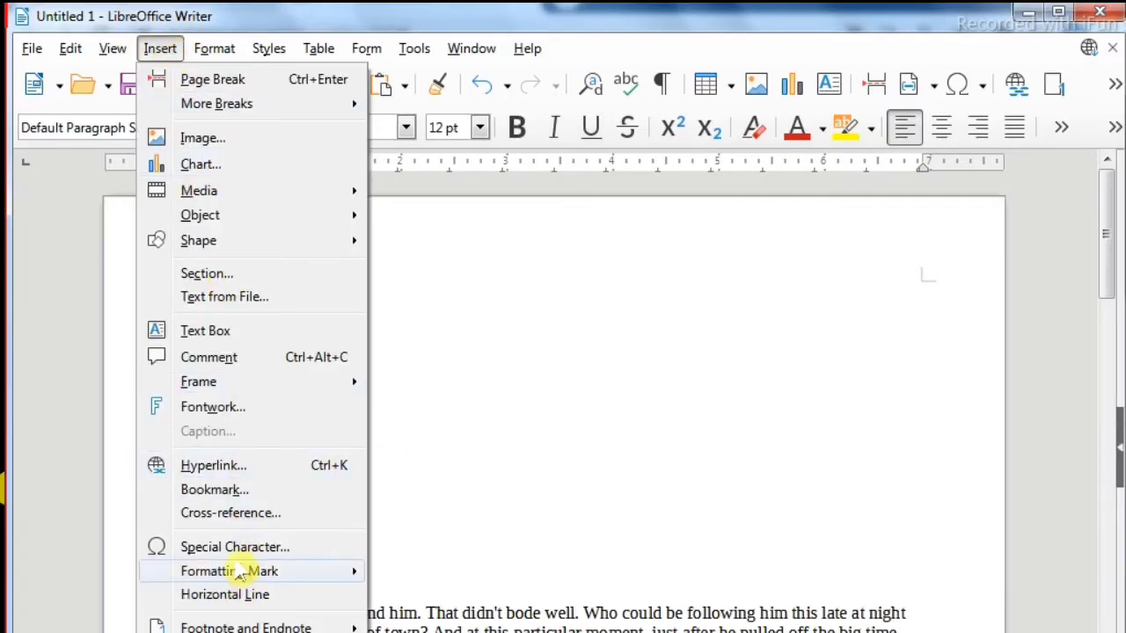
click(225, 466)
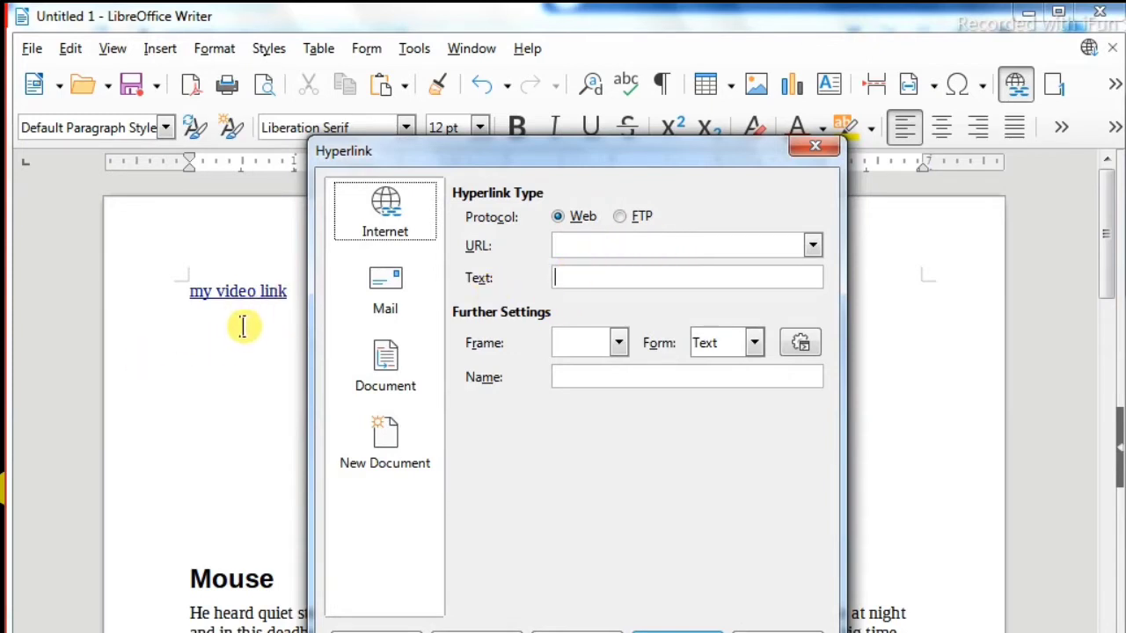
click(622, 277)
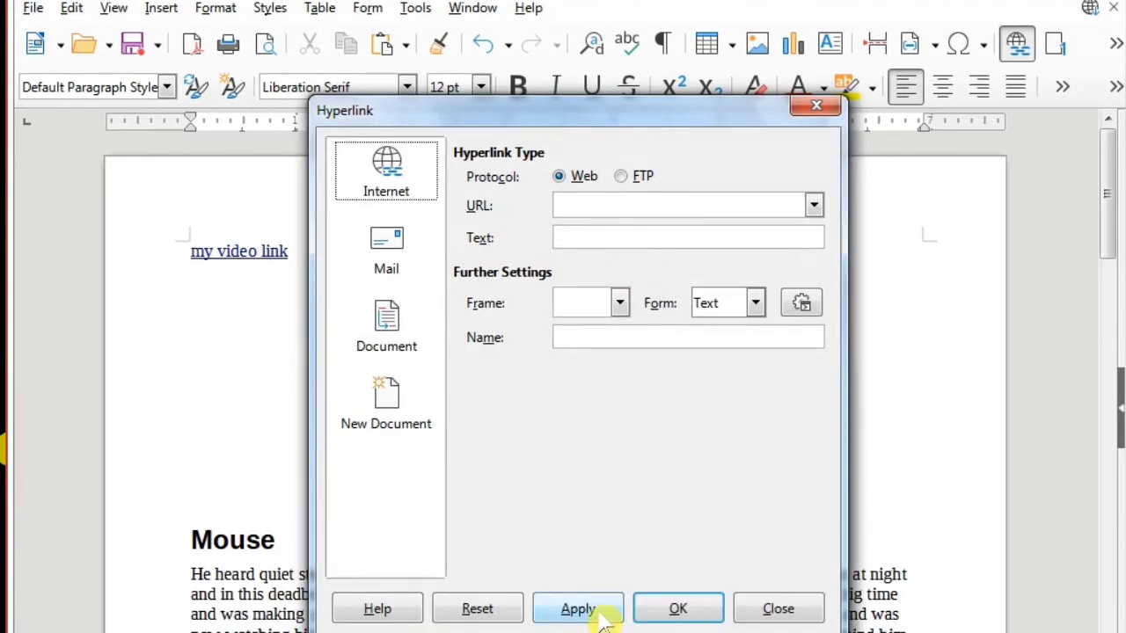
click(394, 266)
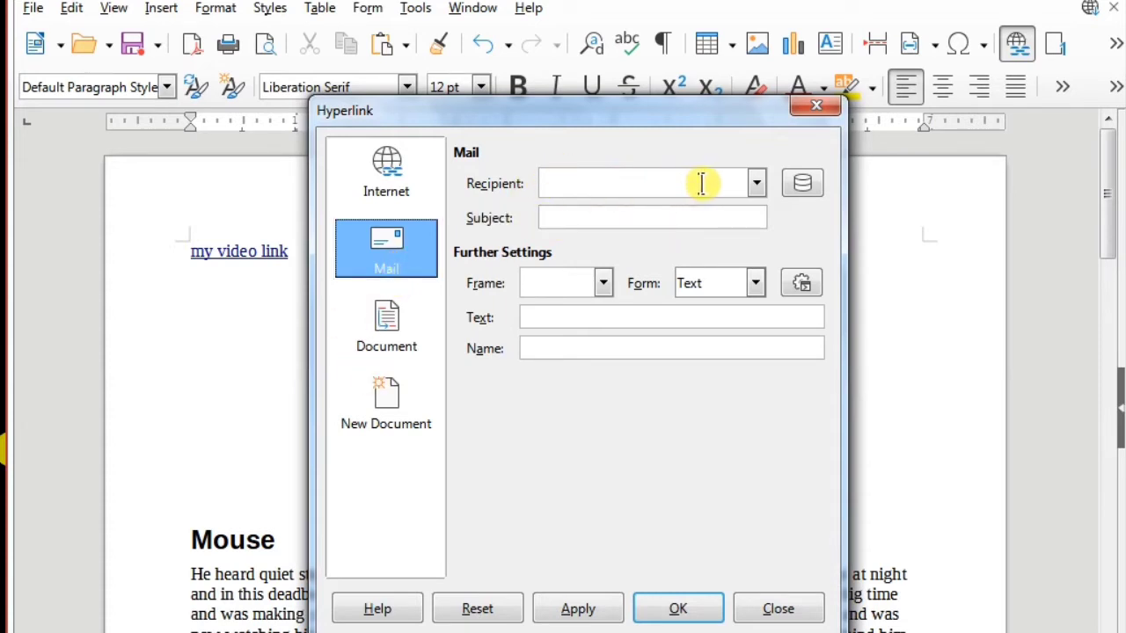
click(391, 330)
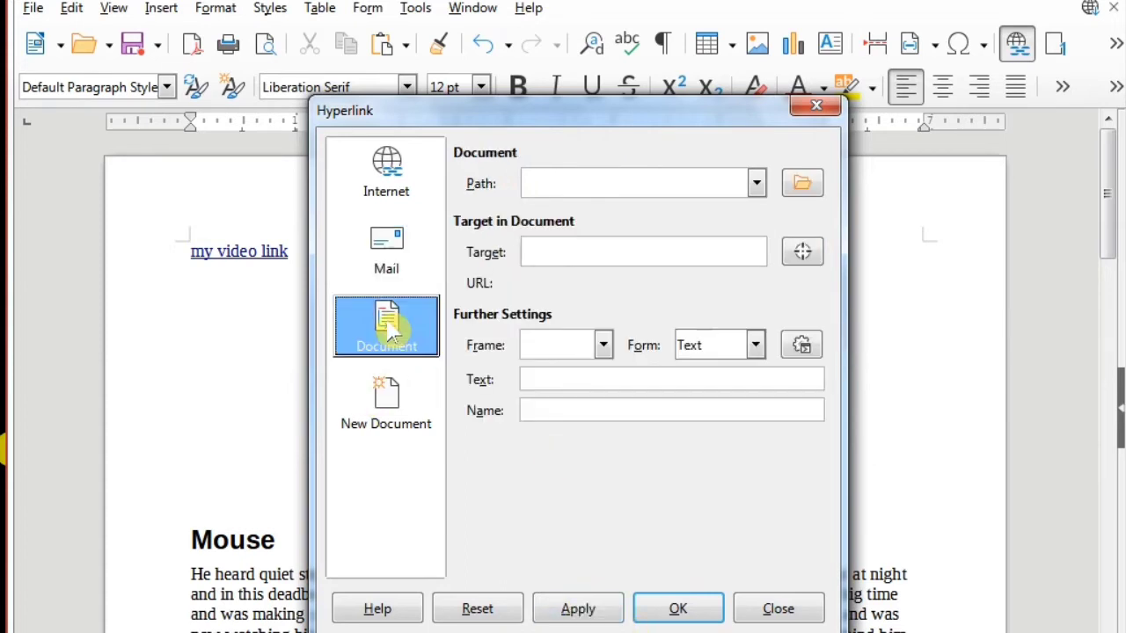
Insert a hyperlink below "my video link" that points to an existing ODT text file in My Documents.
click(216, 294)
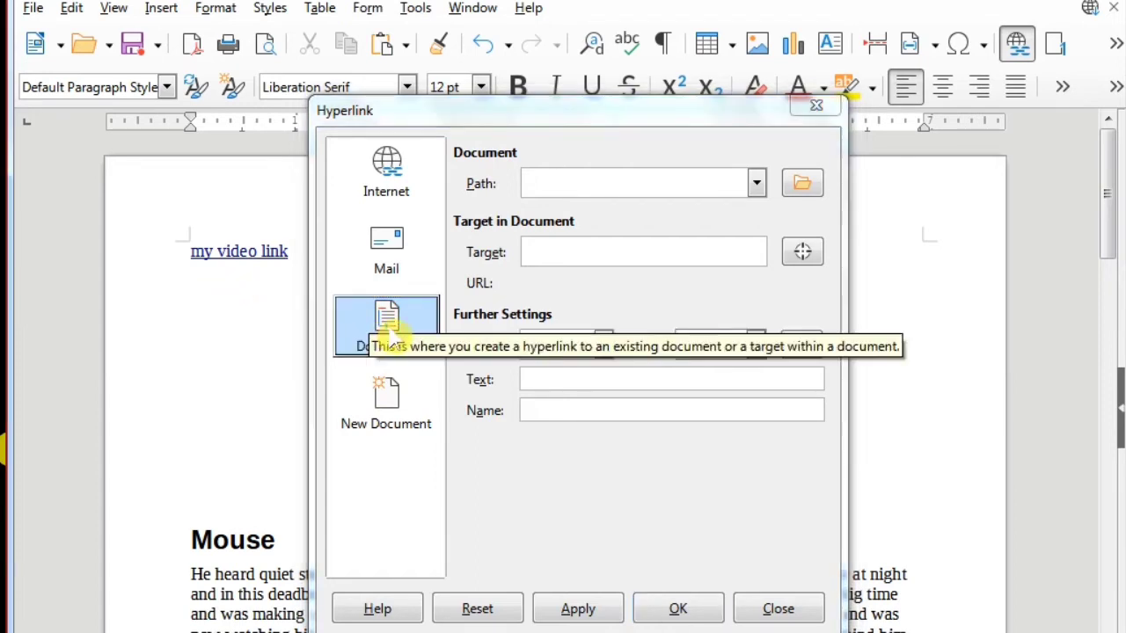
click(562, 181)
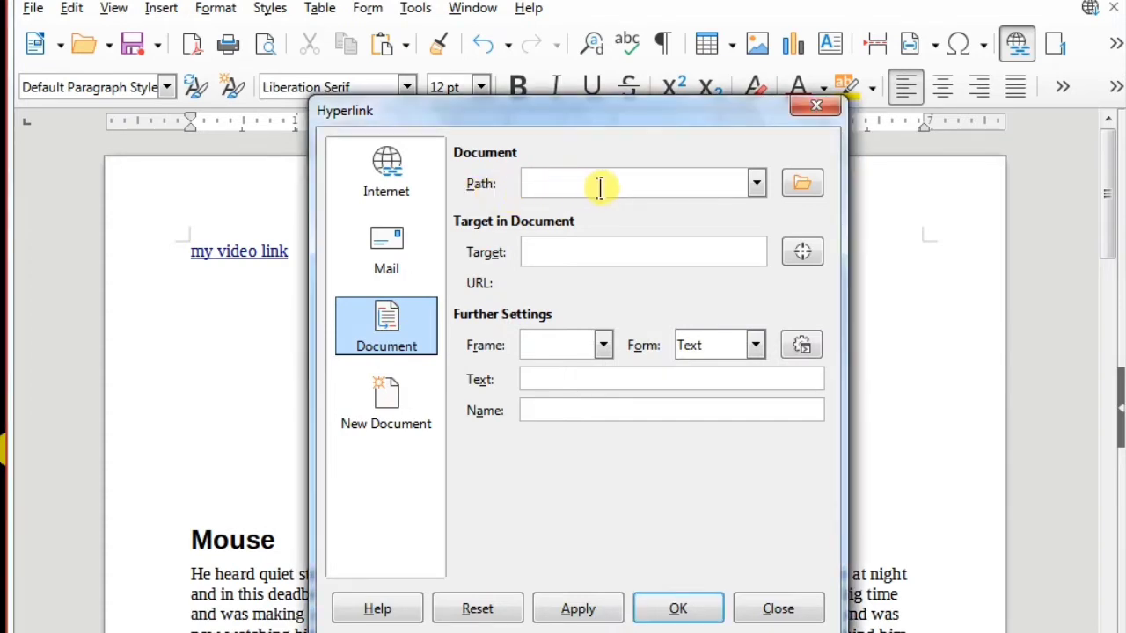
click(808, 188)
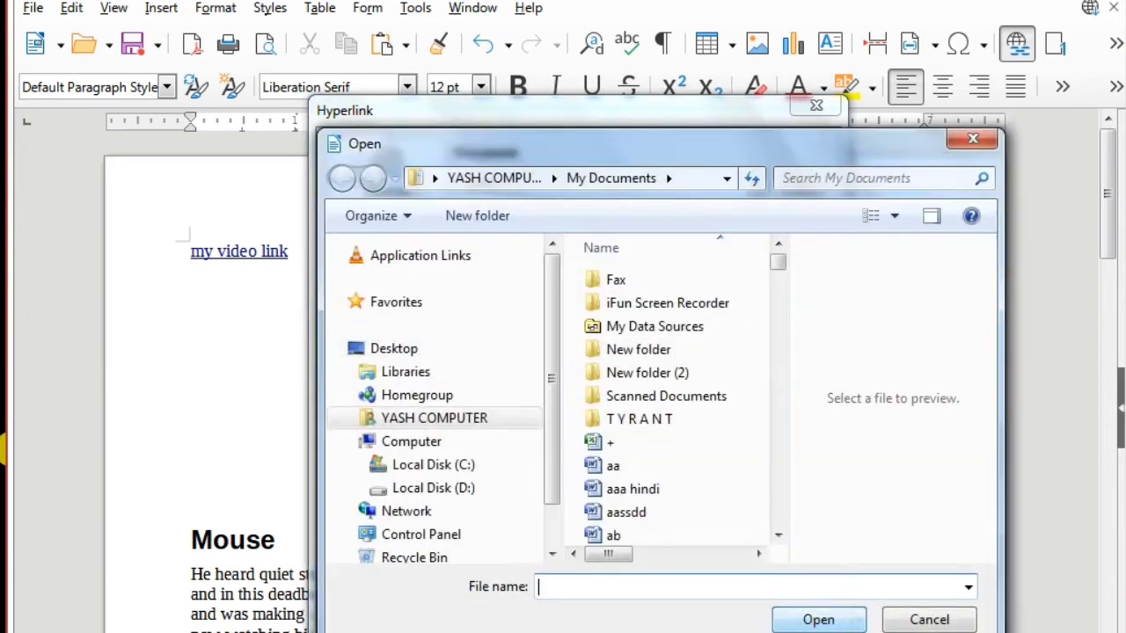
drag(783, 275, 786, 307)
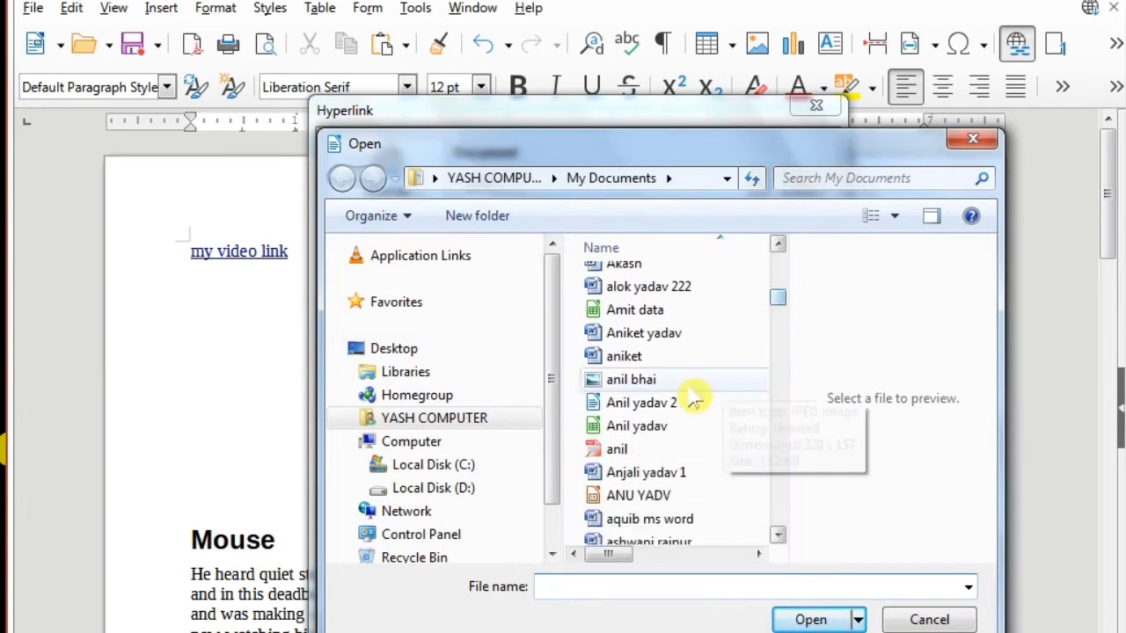
click(655, 411)
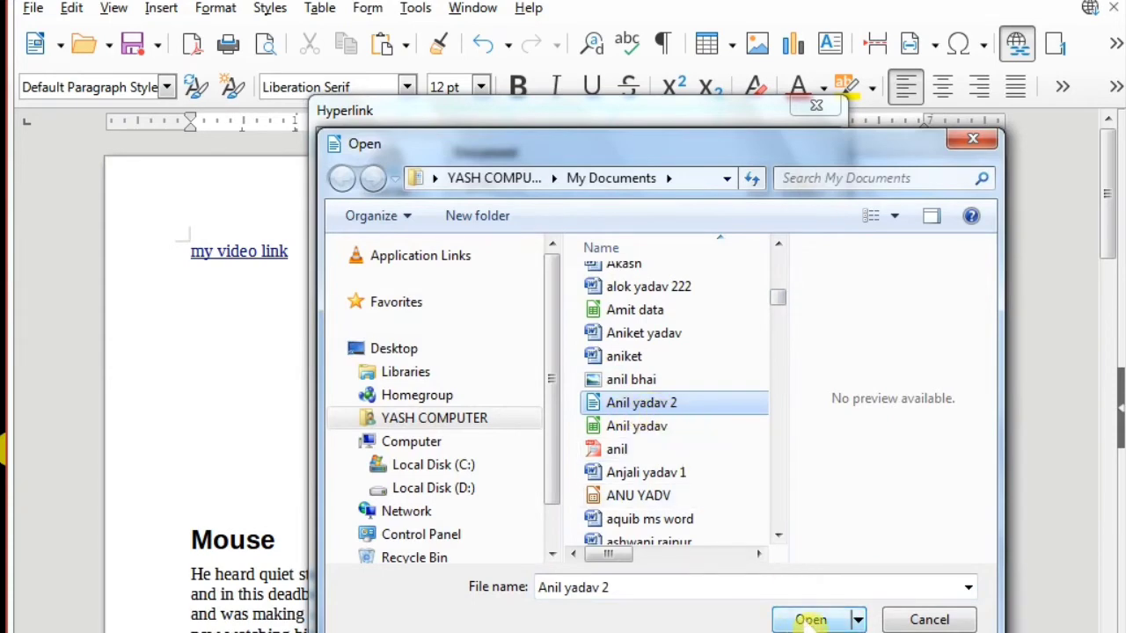
click(810, 620)
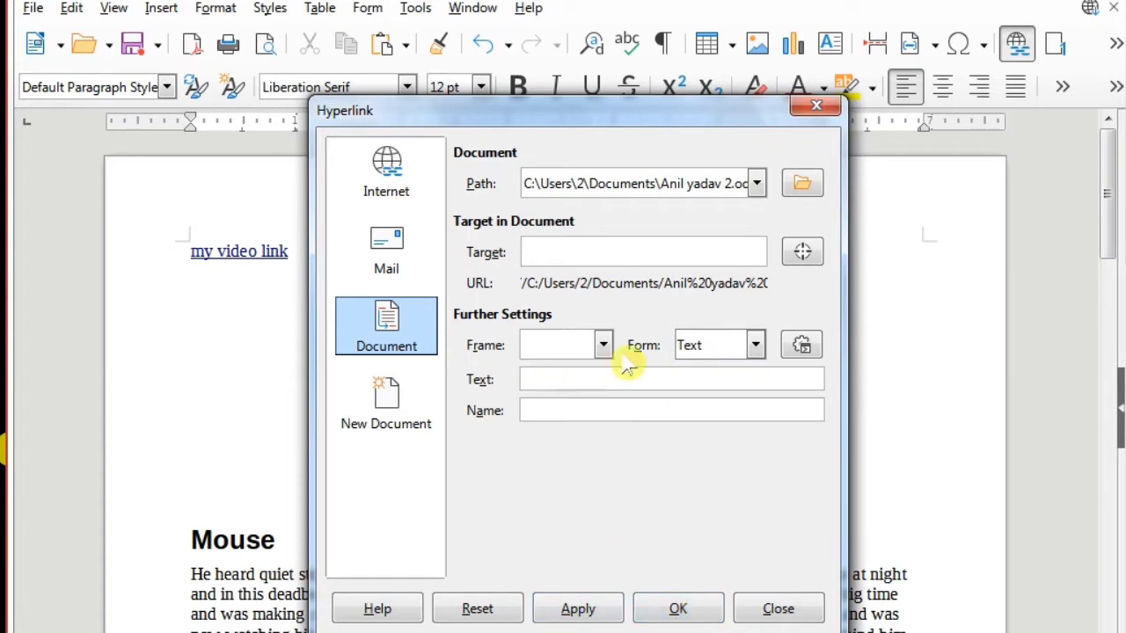
click(578, 609)
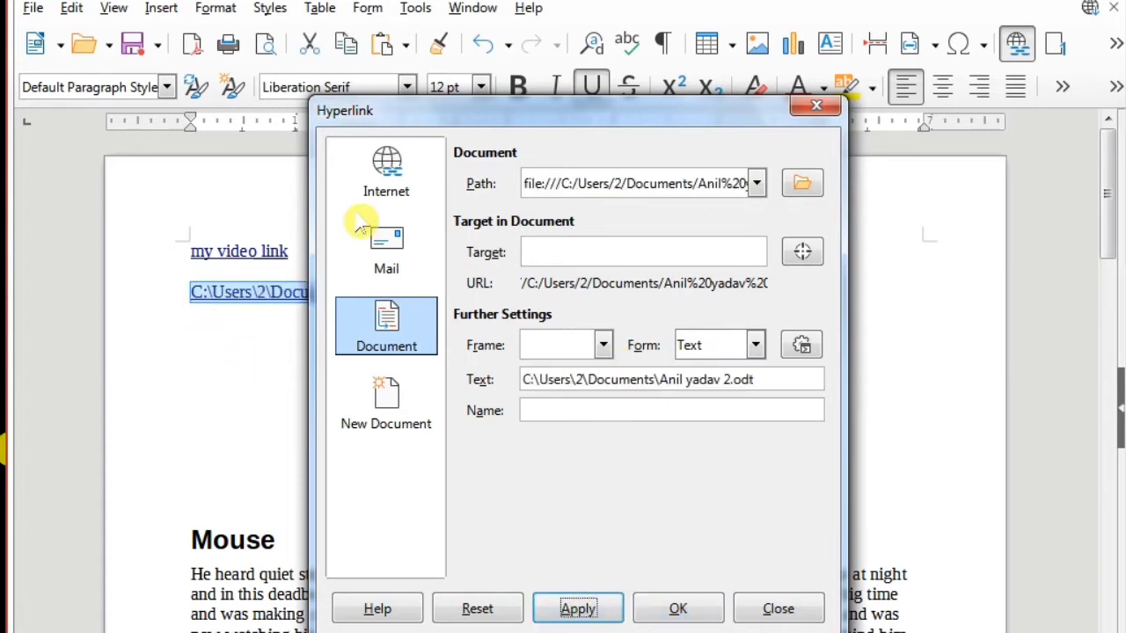
Close the hyperlink settings, follow the new document link to its file, and return to the original document.
drag(401, 129, 730, 130)
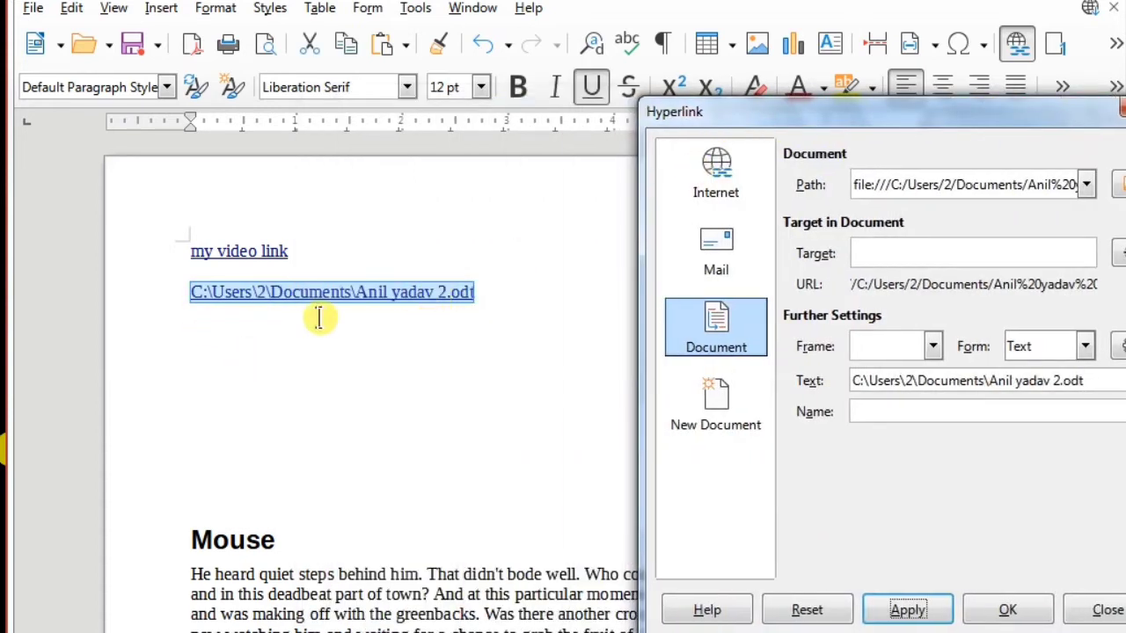
drag(850, 115, 590, 129)
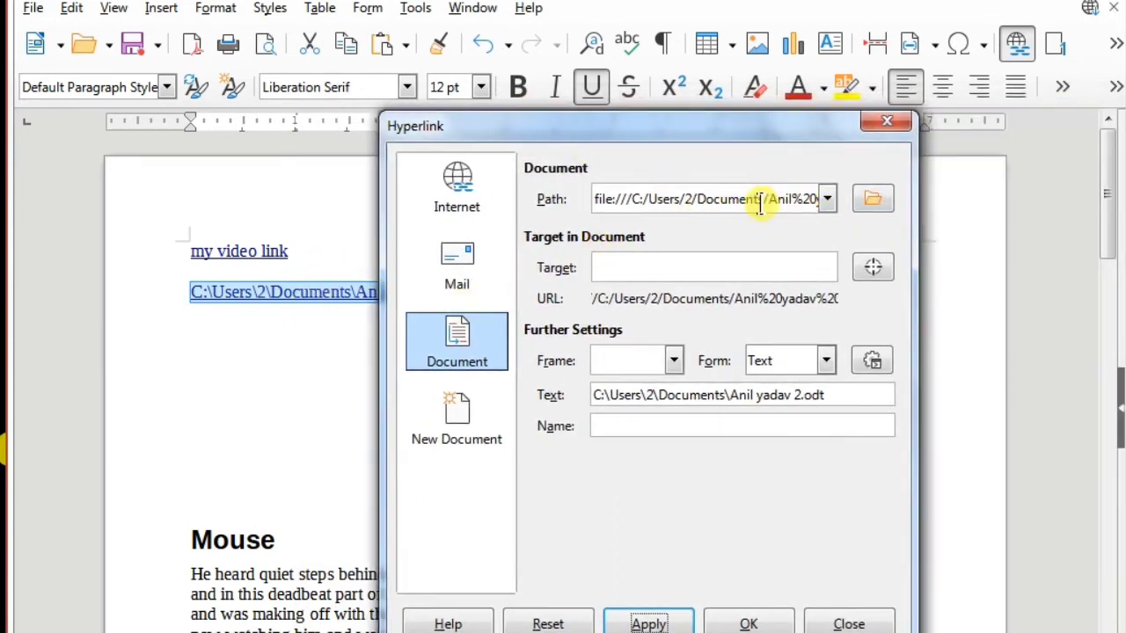
click(848, 624)
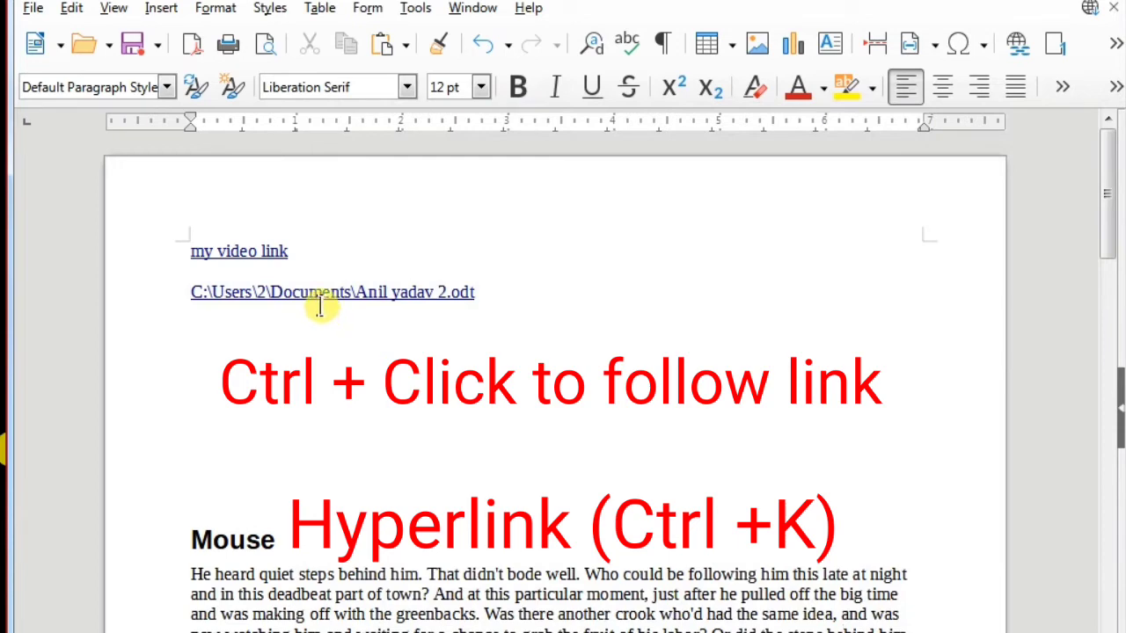
ctrl+click(325, 306)
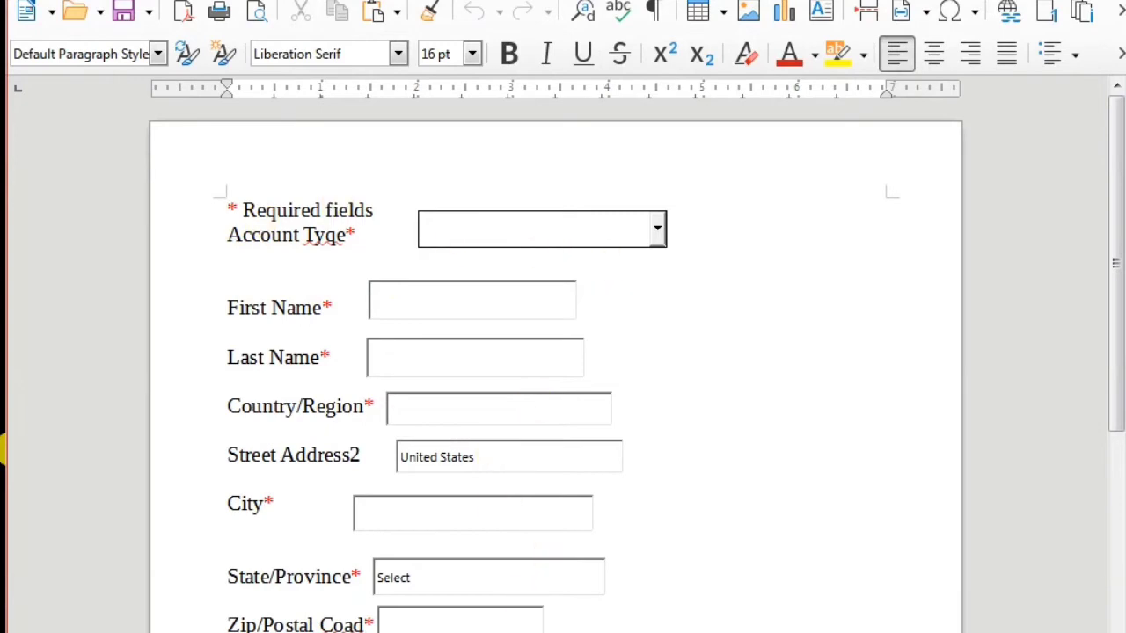
click(188, 615)
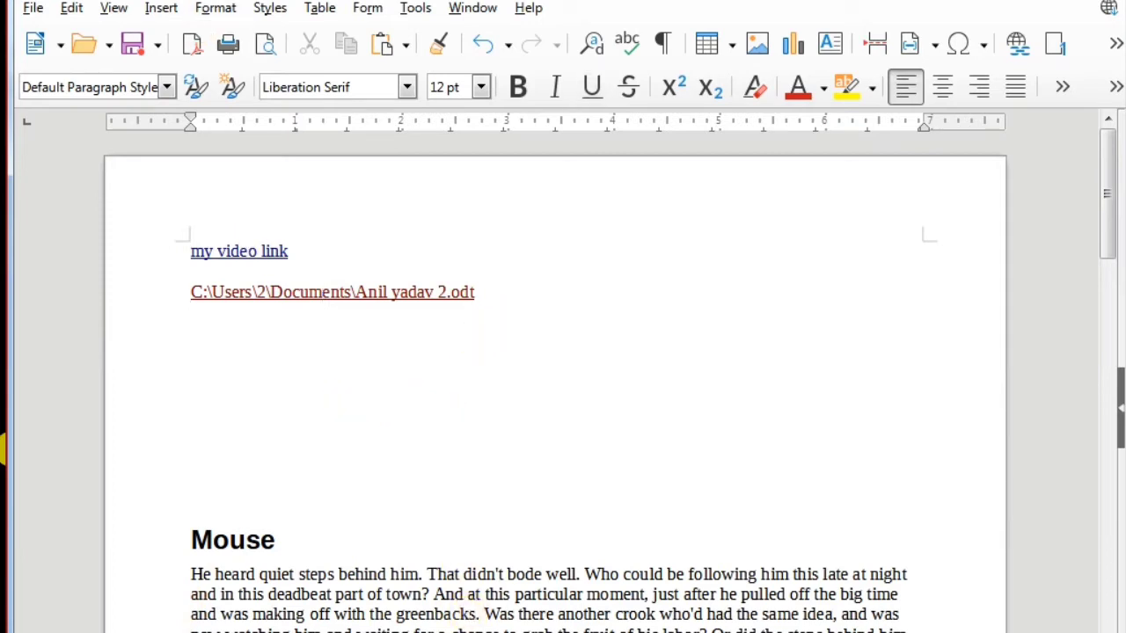
Start another hyperlink, look through the link types, and set it to a new document of type Text Document.
click(162, 8)
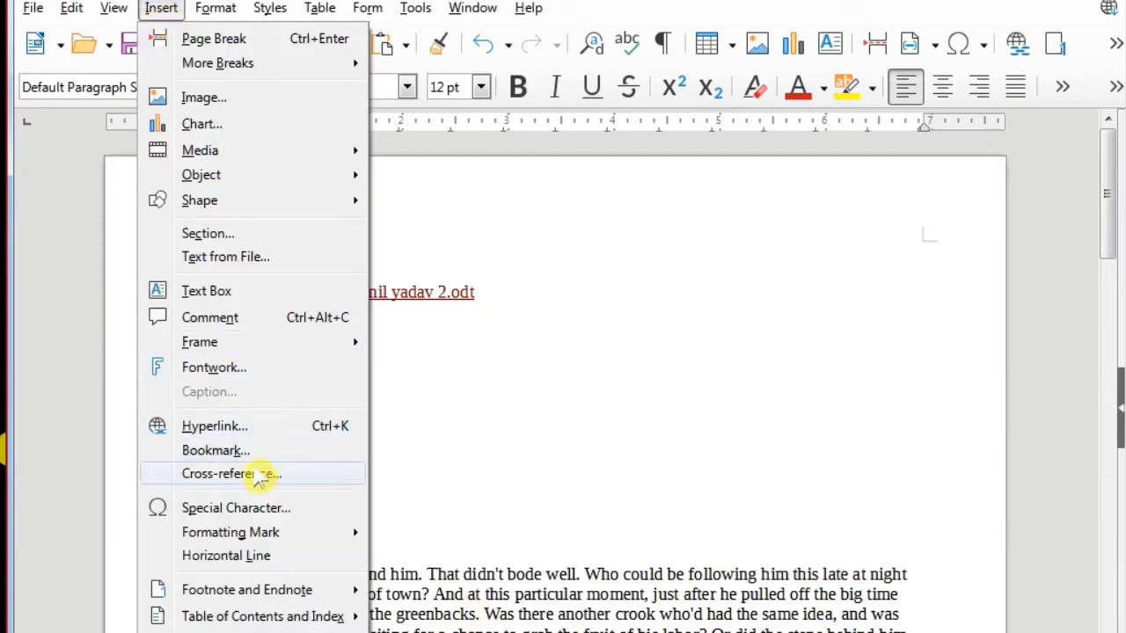
click(255, 427)
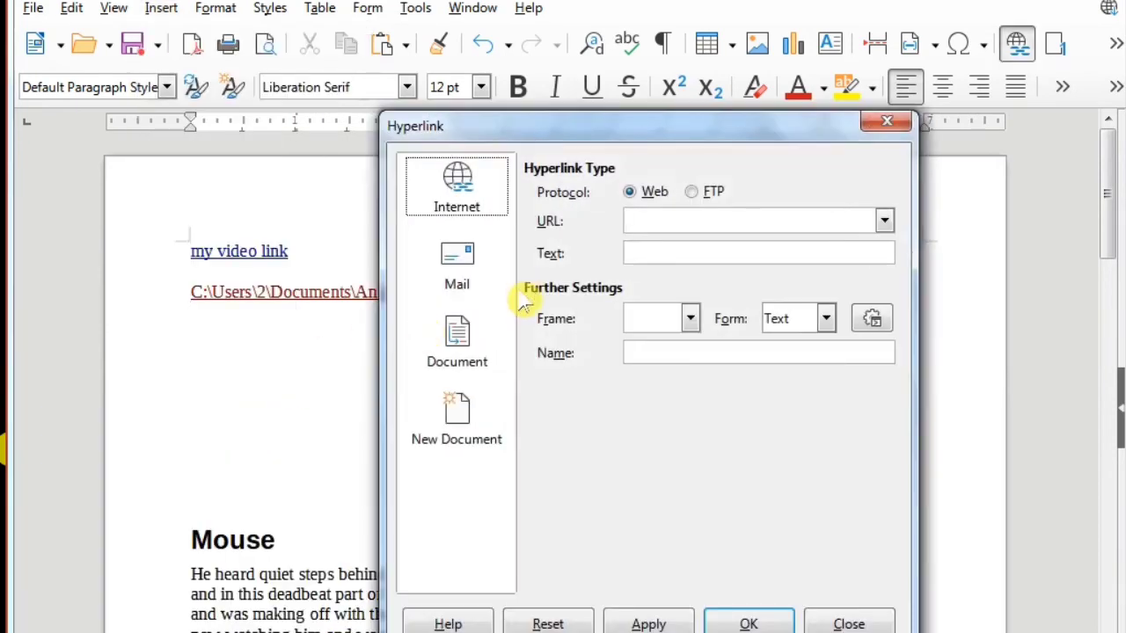
click(457, 343)
click(480, 210)
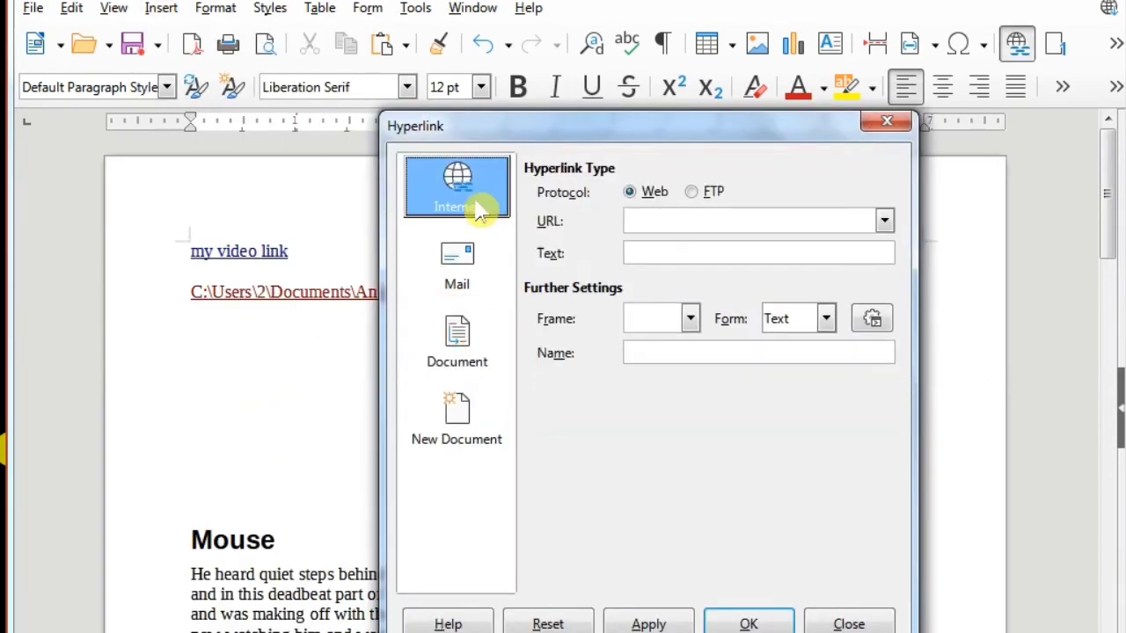
click(469, 283)
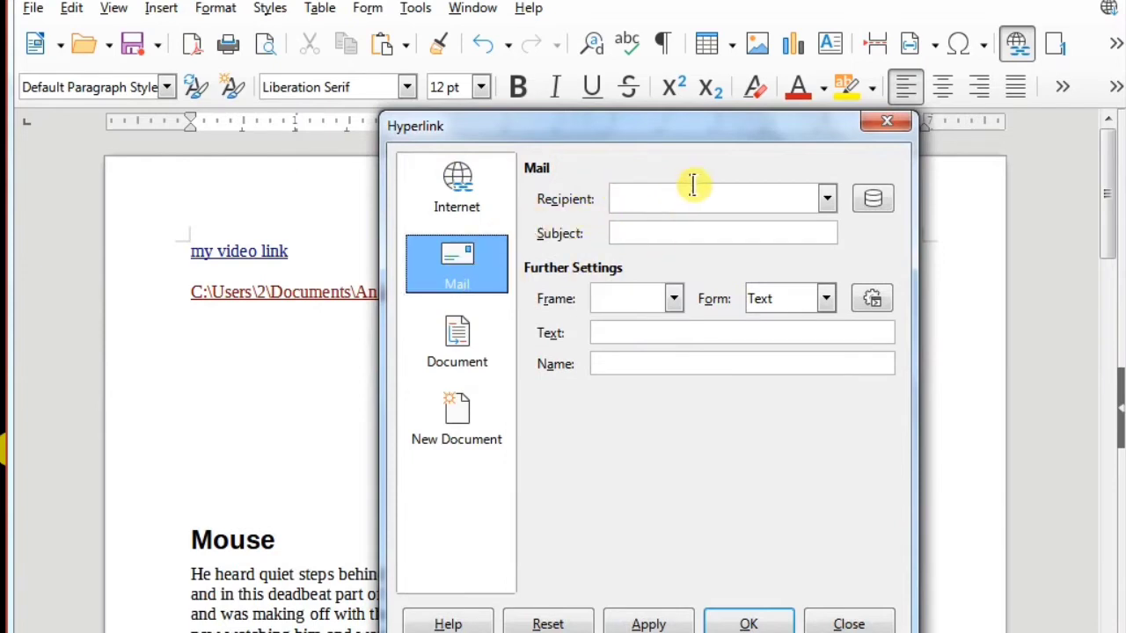
click(463, 350)
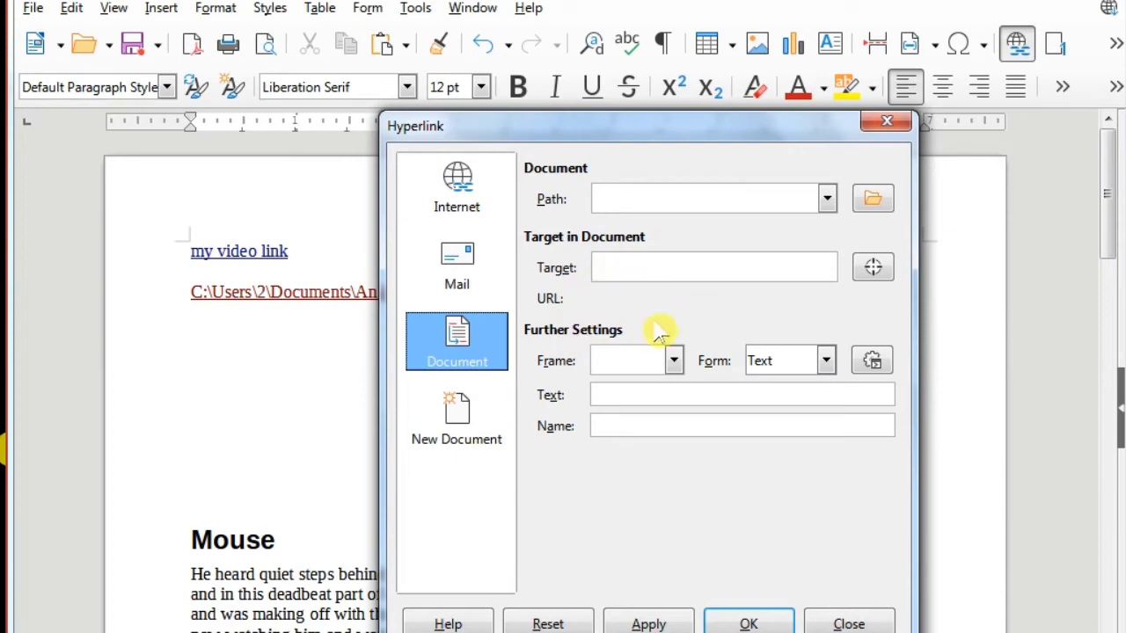
click(470, 430)
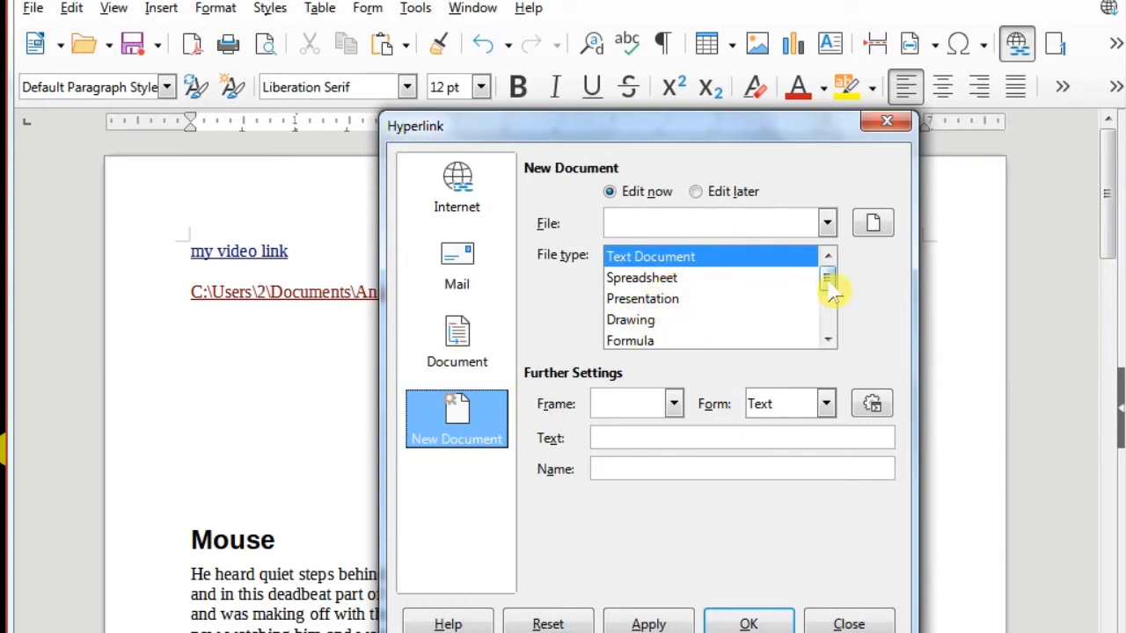
mouse_move(828, 283)
mouse_down()
mouse_move(828, 331)
mouse_move(826, 282)
mouse_up()
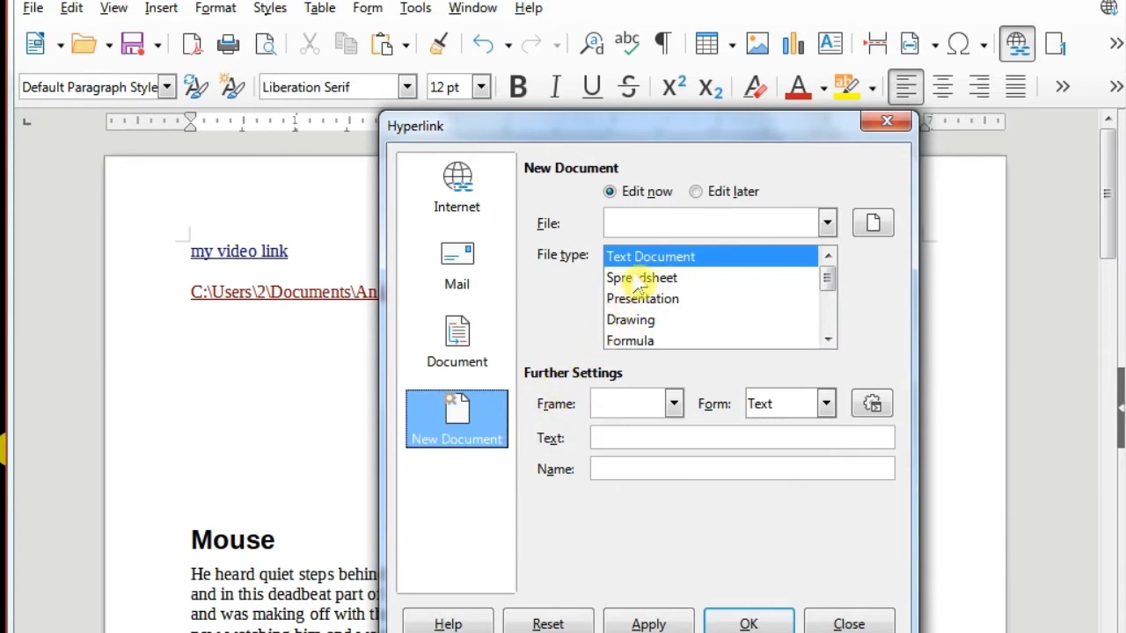
click(661, 257)
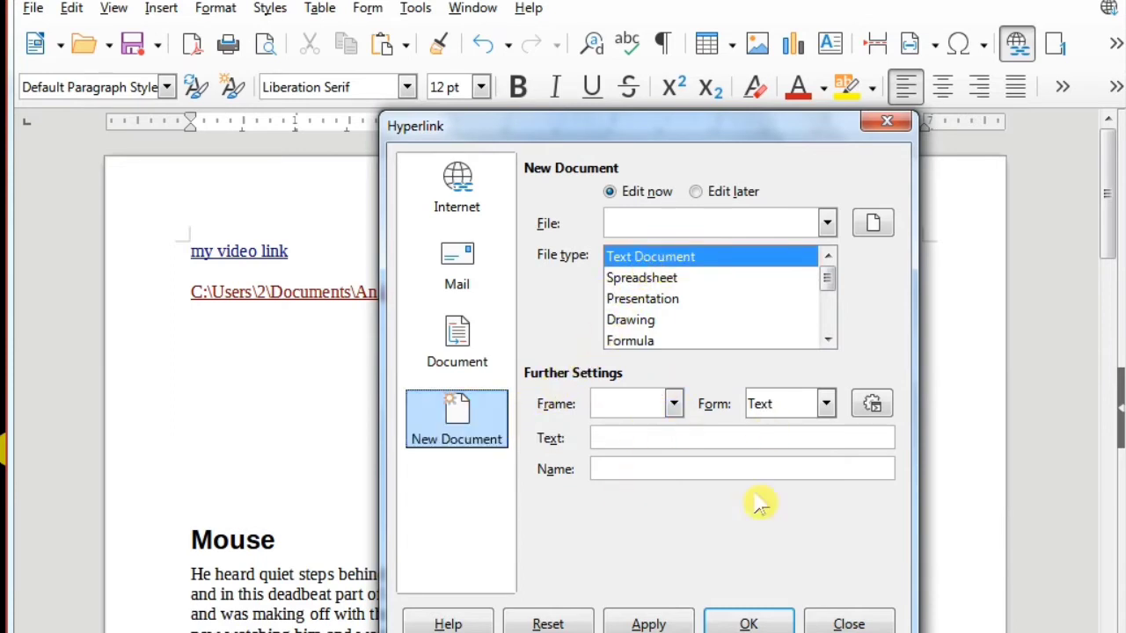
Name the new document file "train", apply the hyperlink below the existing document link, and close the settings.
click(655, 623)
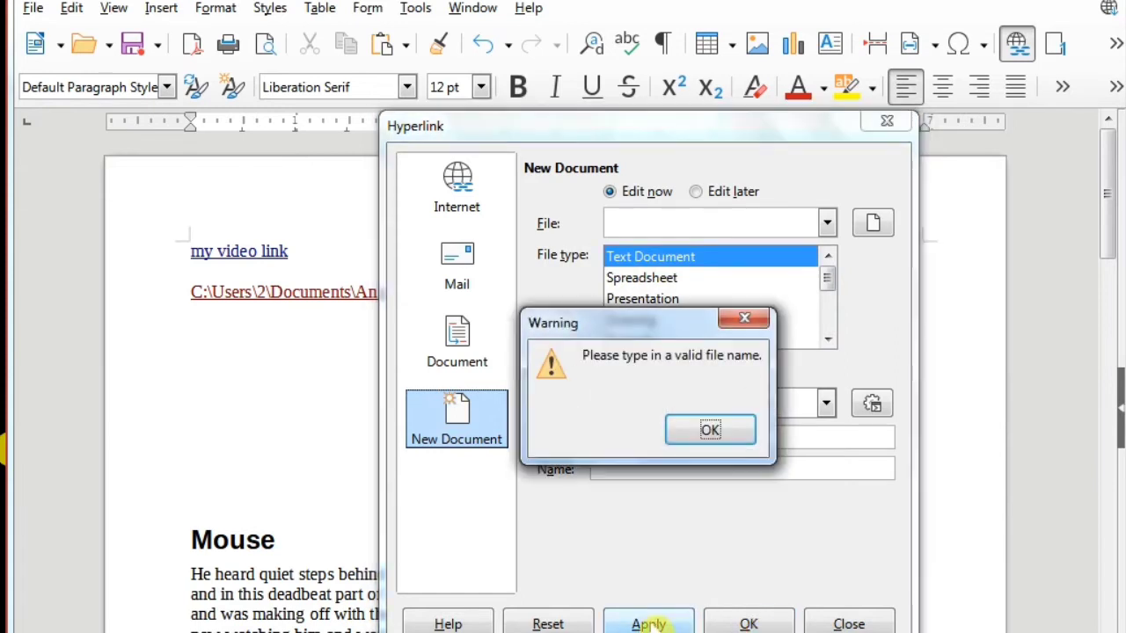
click(745, 318)
click(631, 225)
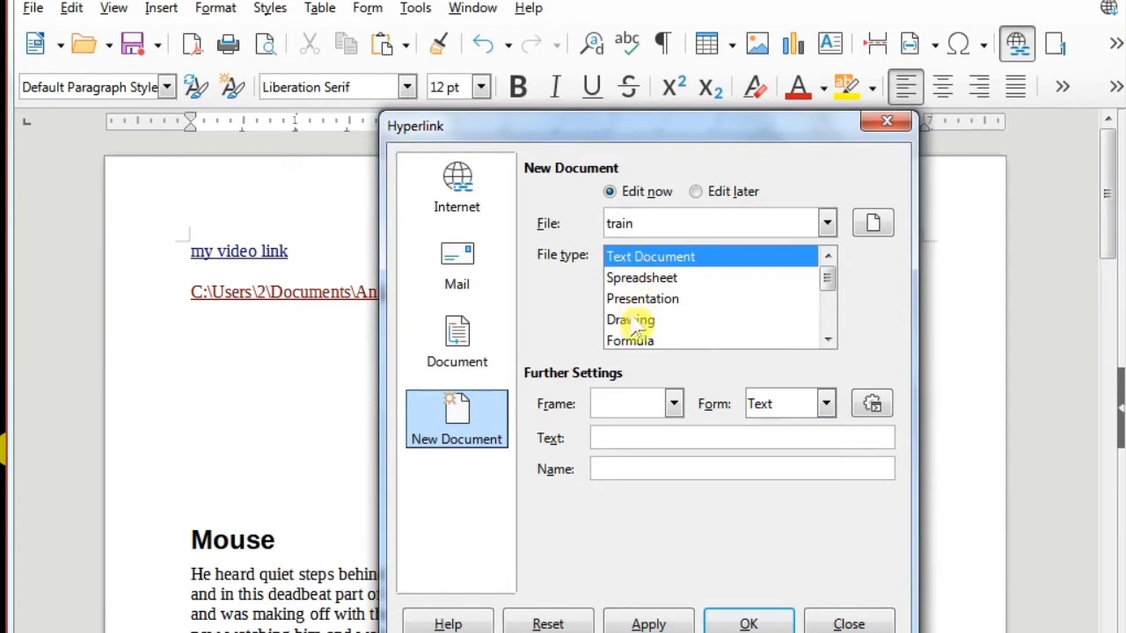
click(670, 623)
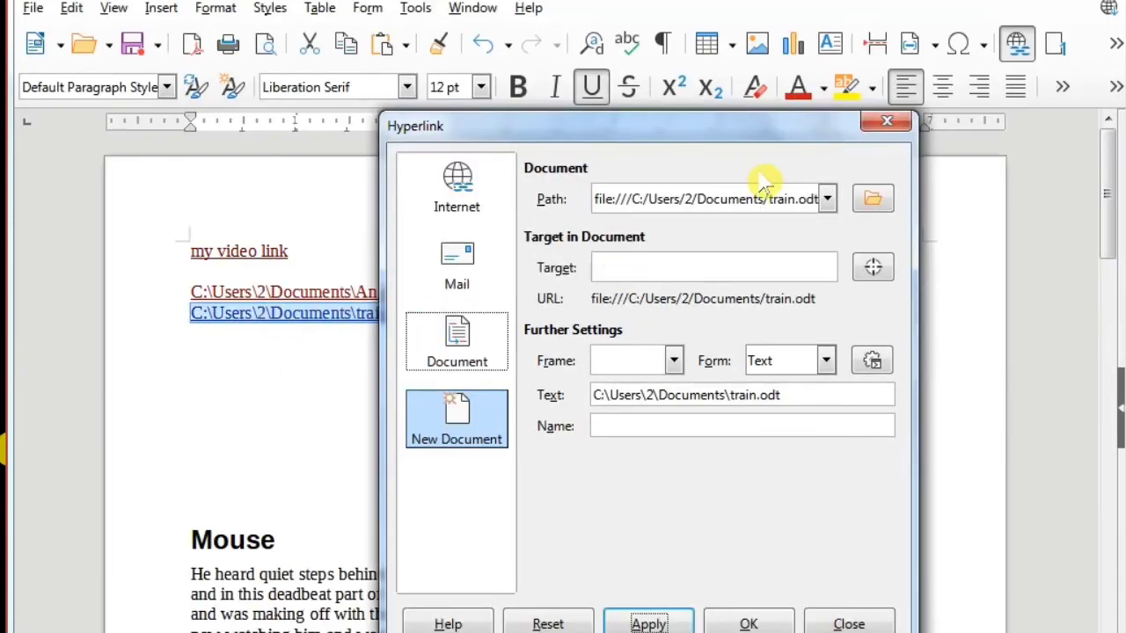
click(890, 128)
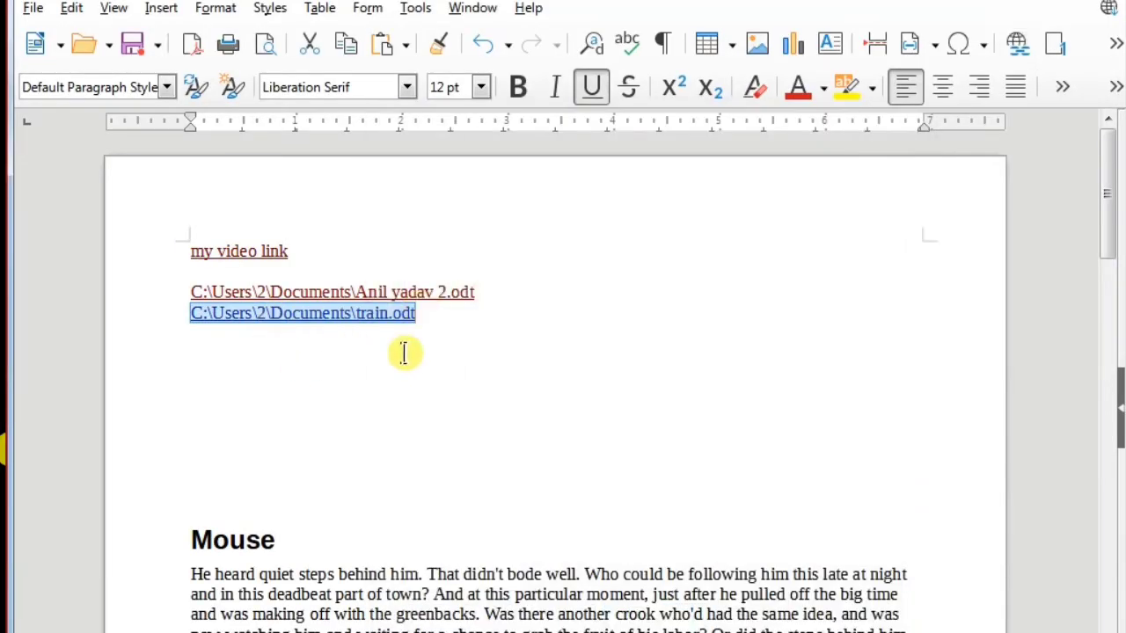
Deselect the train.odt hyperlink and follow it to open the new text document.
click(384, 345)
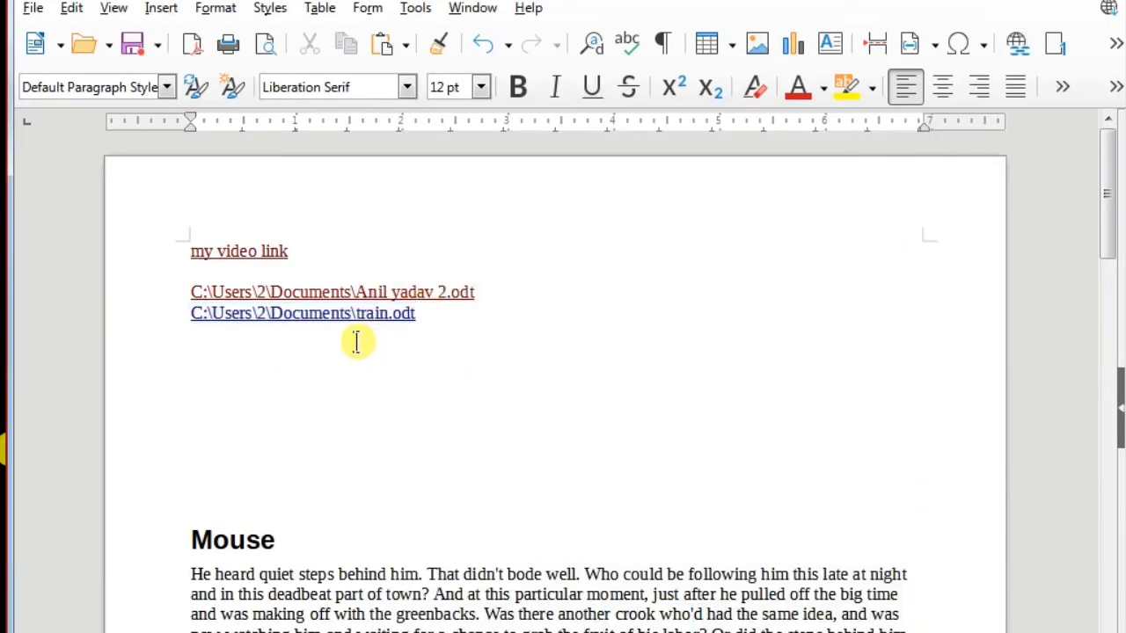
ctrl+click(322, 318)
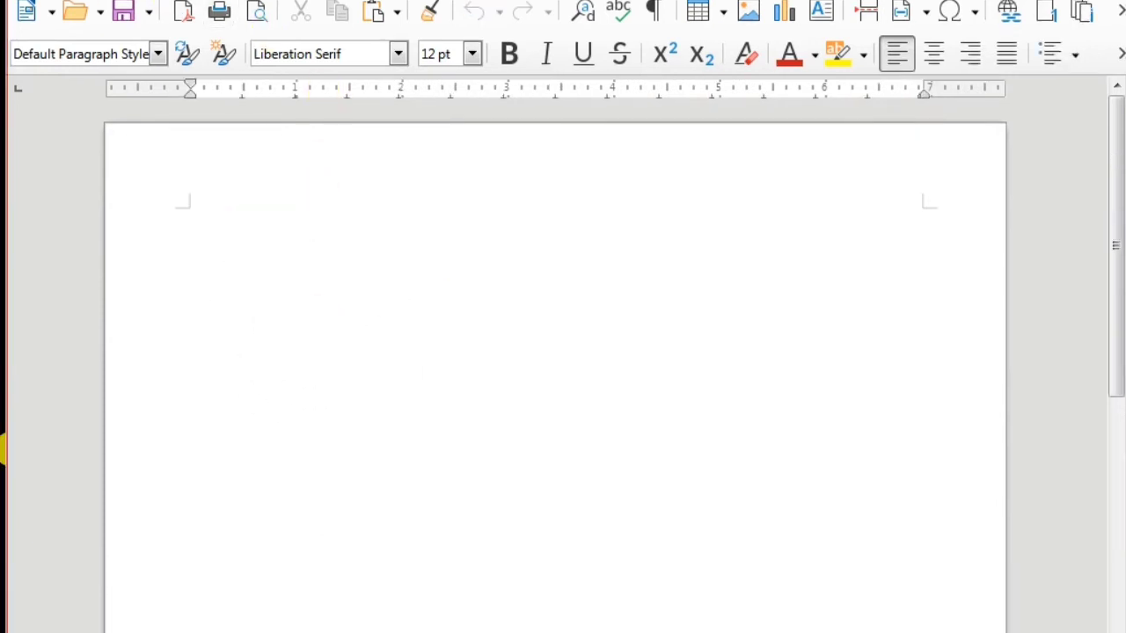
key(super+Down)
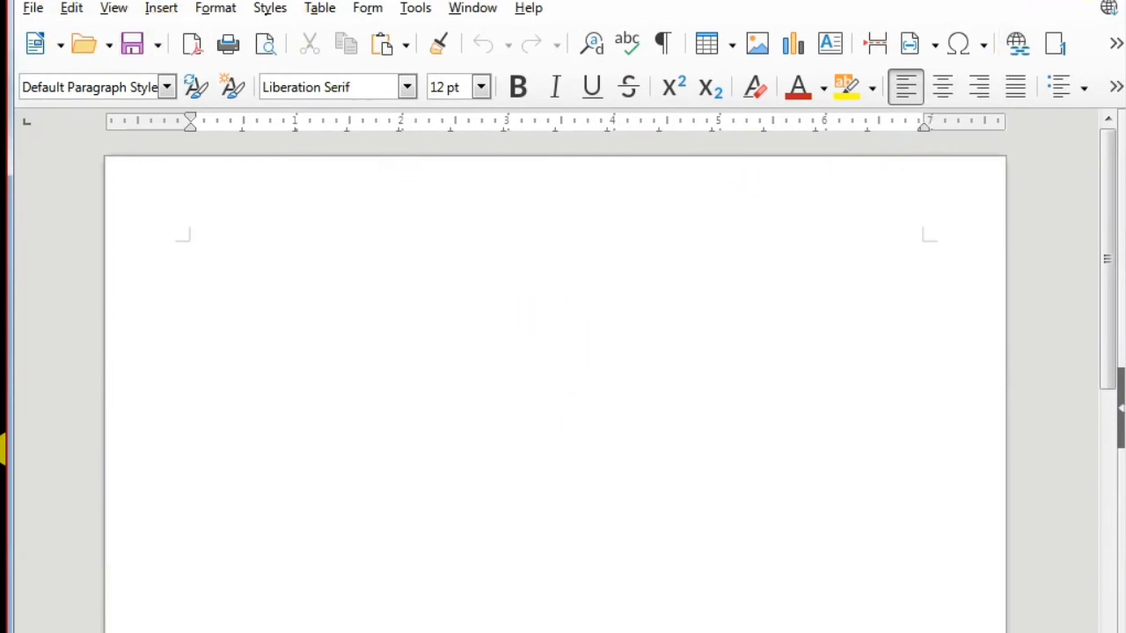
Return from the new text document to the original, and view the hyperlink settings for the line below the train.odt link.
click(1092, 1)
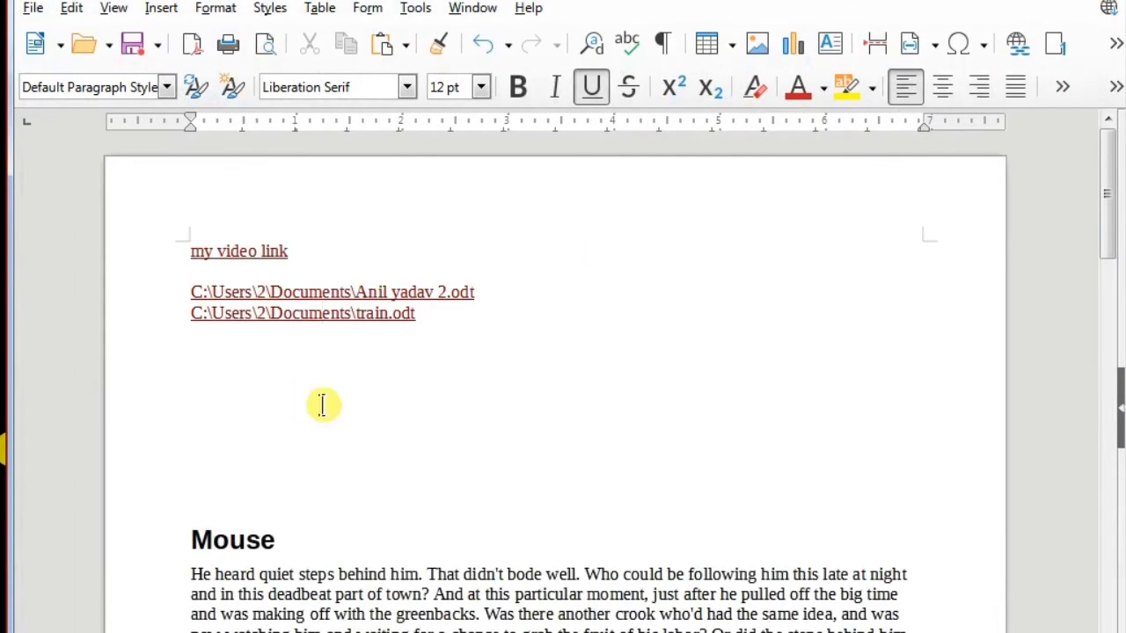
click(445, 336)
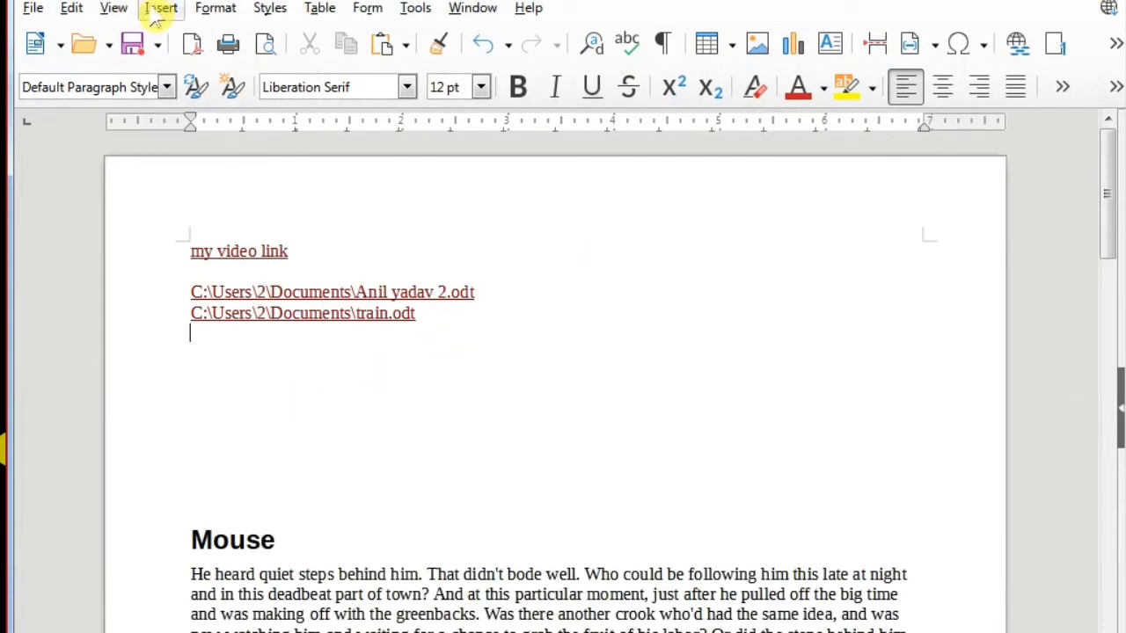
click(156, 8)
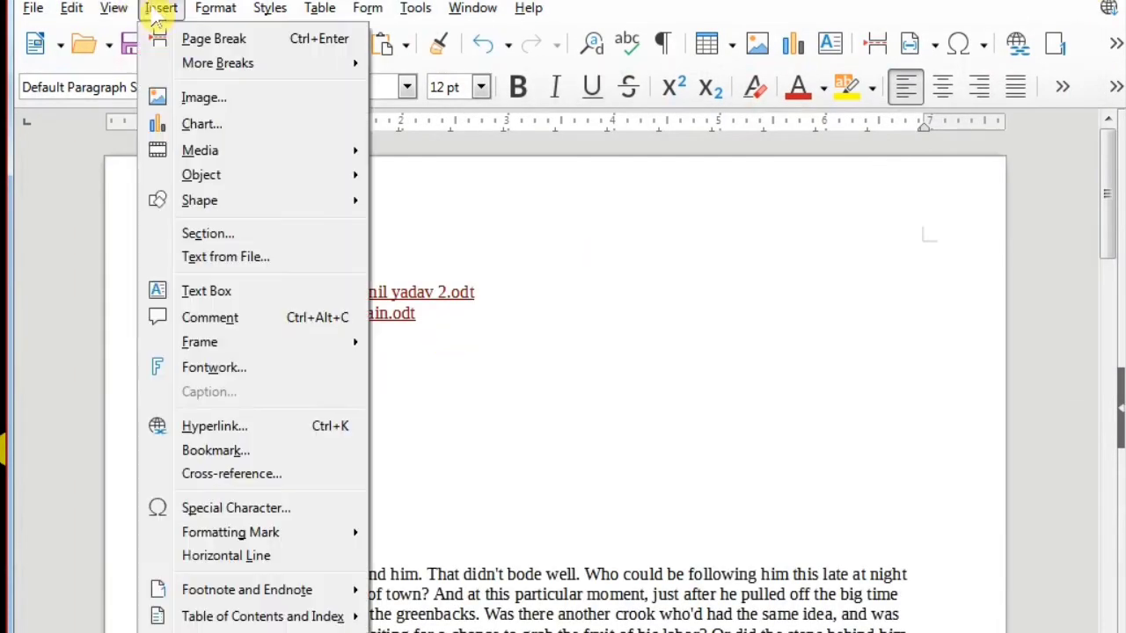
click(216, 431)
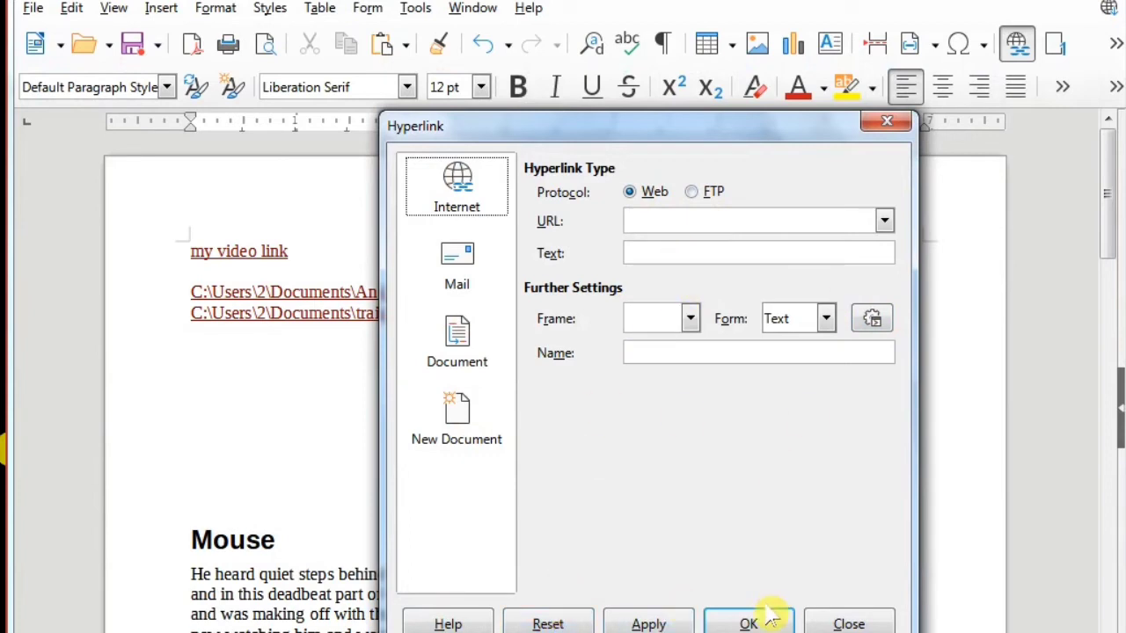
click(849, 624)
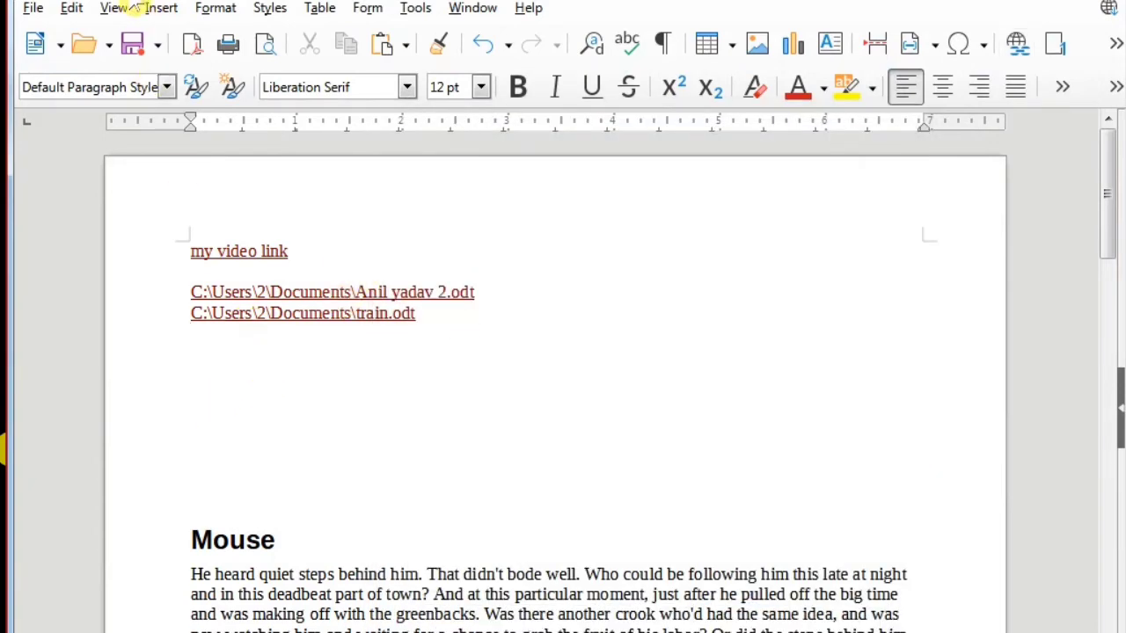
Go to the monitorup bookmark, close the bookmark list, and return to the blank area above the Mouse heading.
click(159, 9)
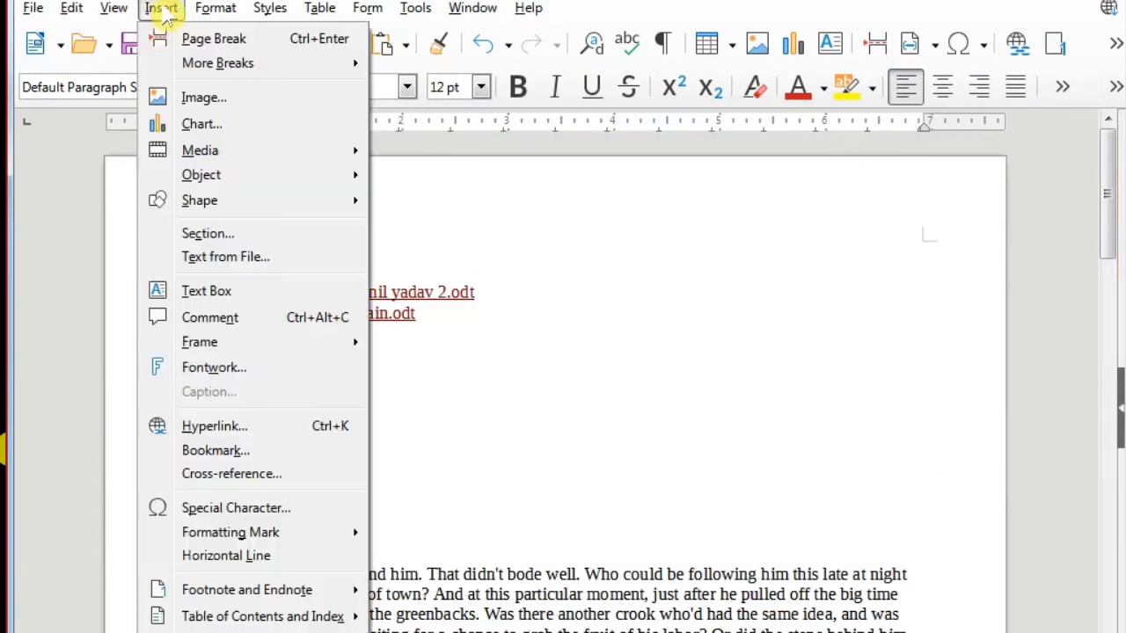
click(245, 452)
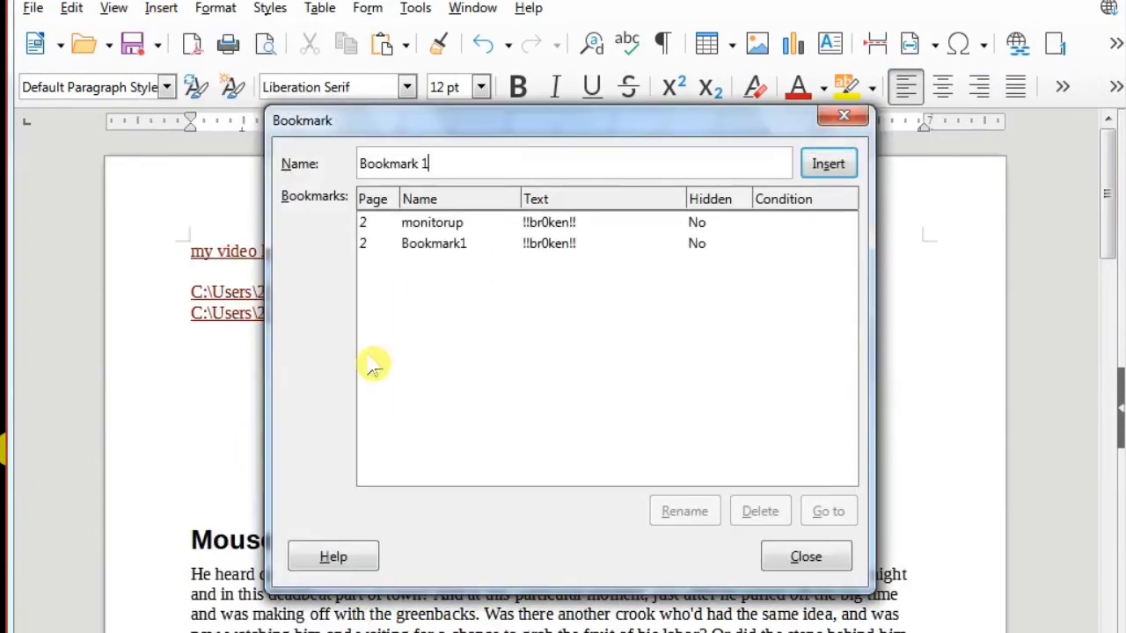
click(438, 225)
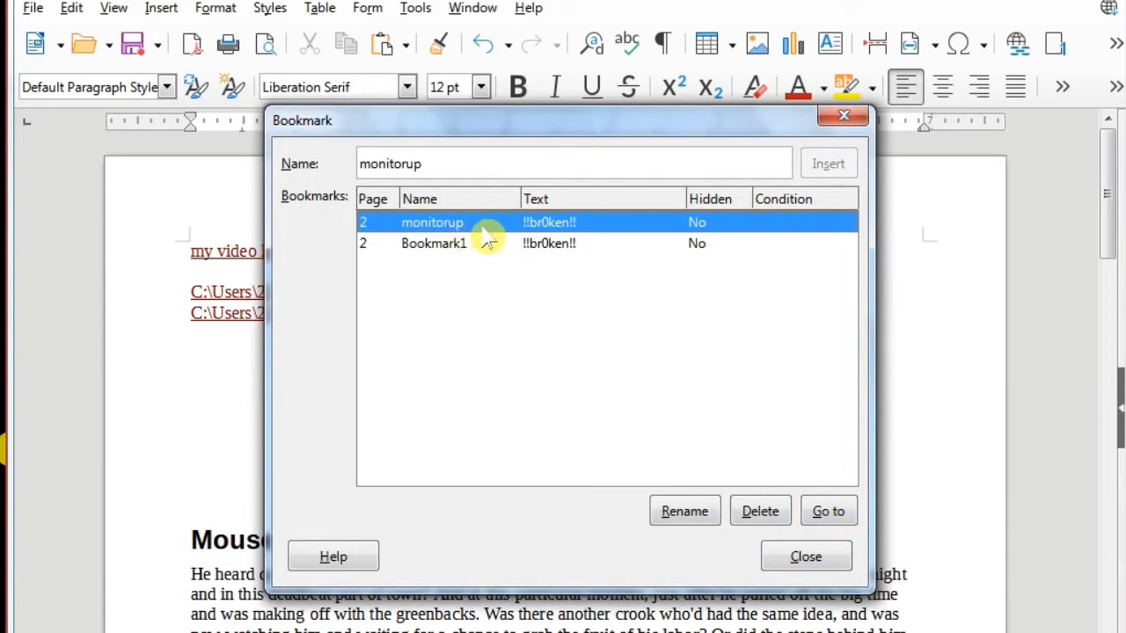
click(827, 512)
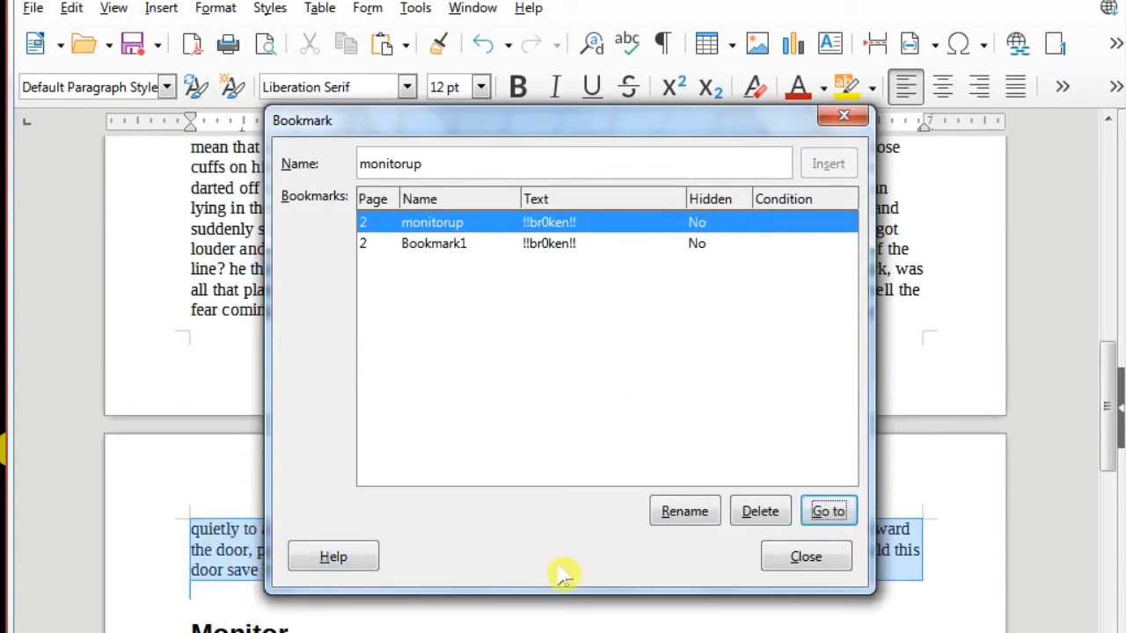
click(805, 556)
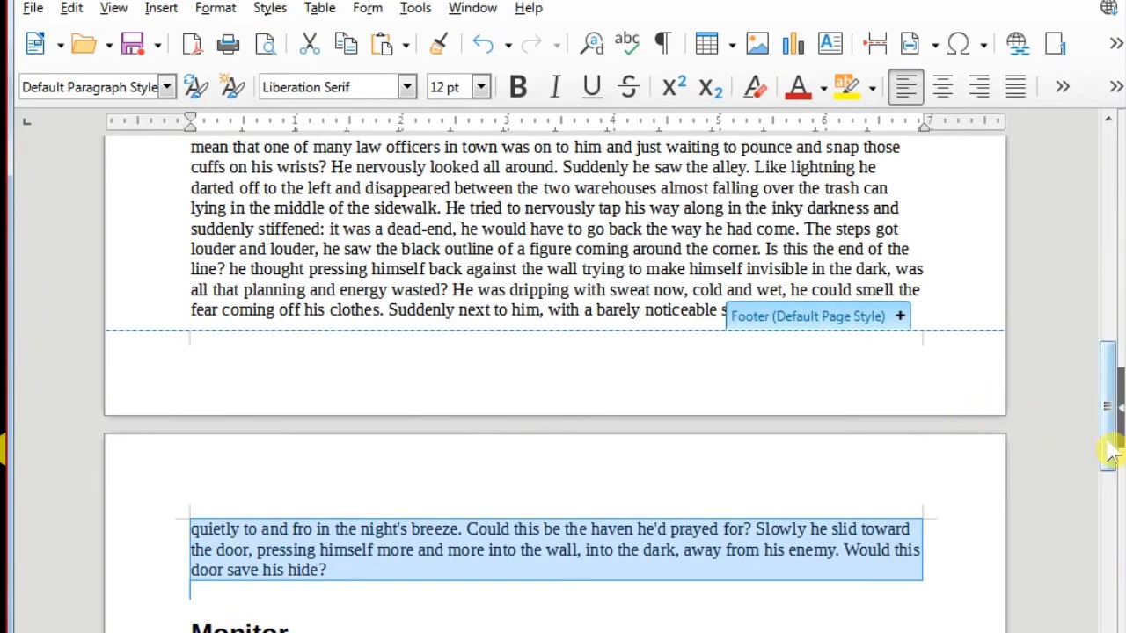
drag(1106, 440, 1104, 206)
click(594, 441)
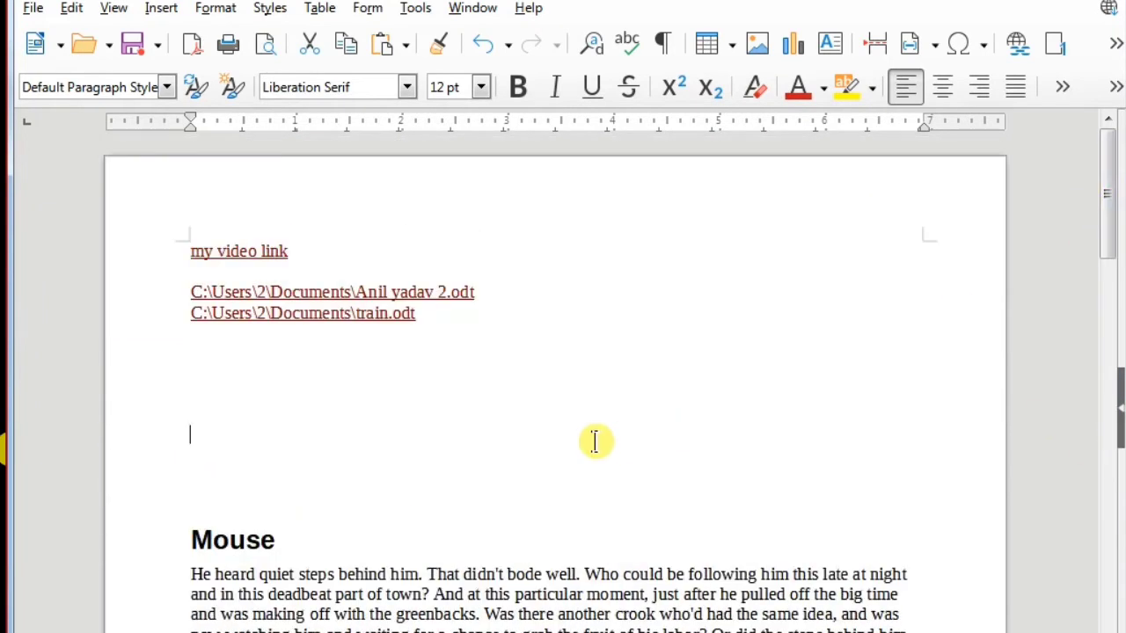
Open the cross-reference settings for a spot below the train.odt link and browse the Mouse, Keyboard and Monitor headings.
click(202, 349)
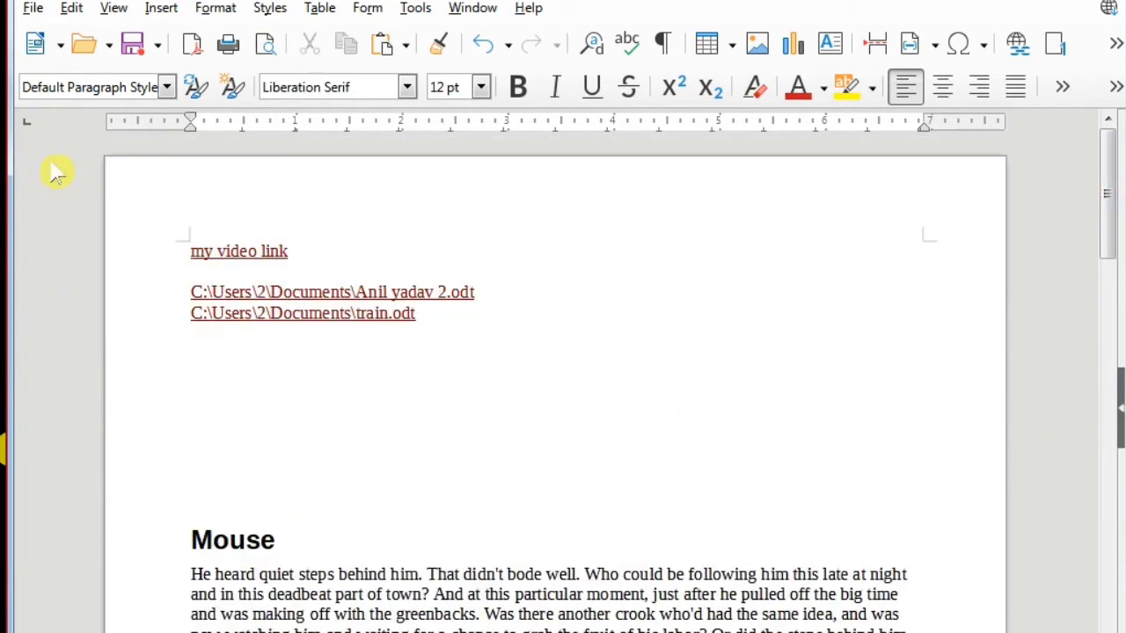
click(161, 9)
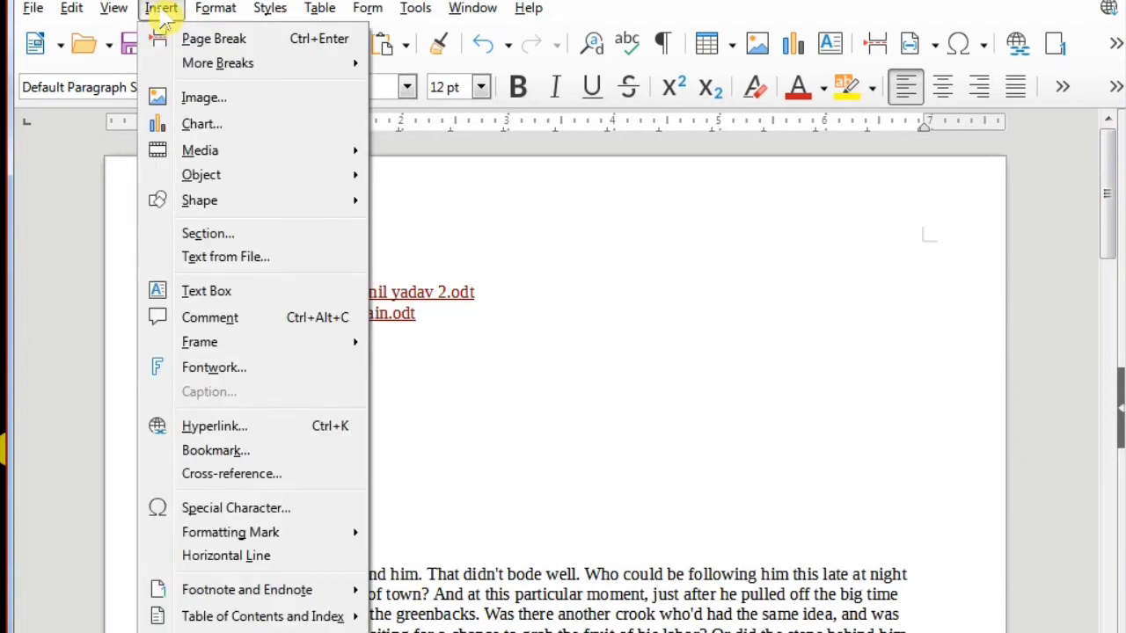
click(227, 476)
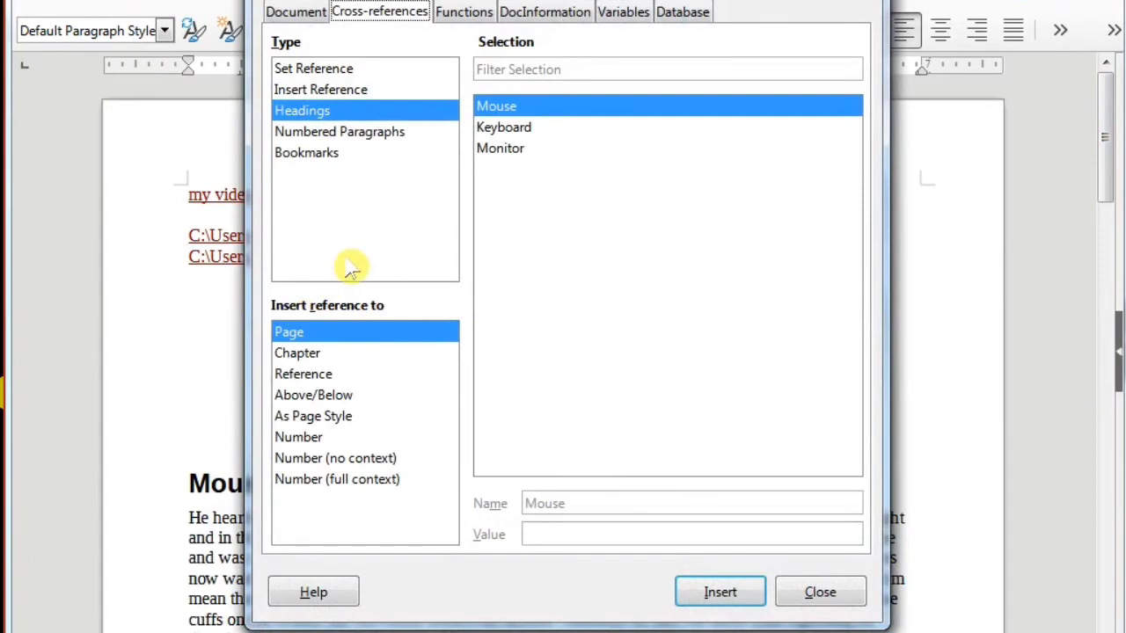
drag(433, 0, 674, 0)
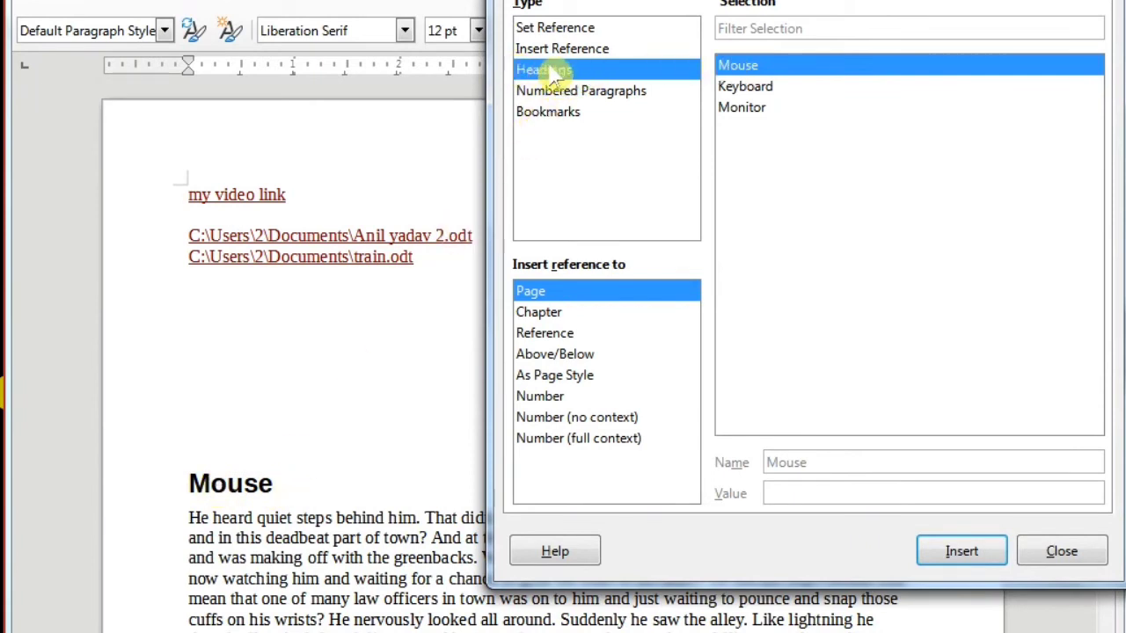
click(746, 88)
click(747, 107)
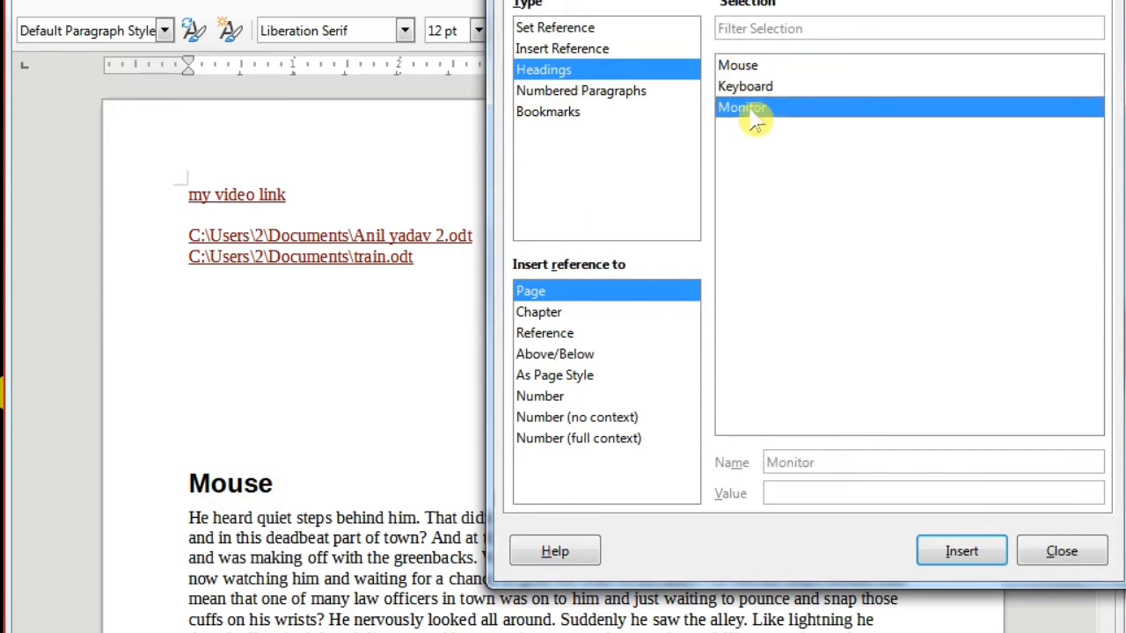
click(748, 85)
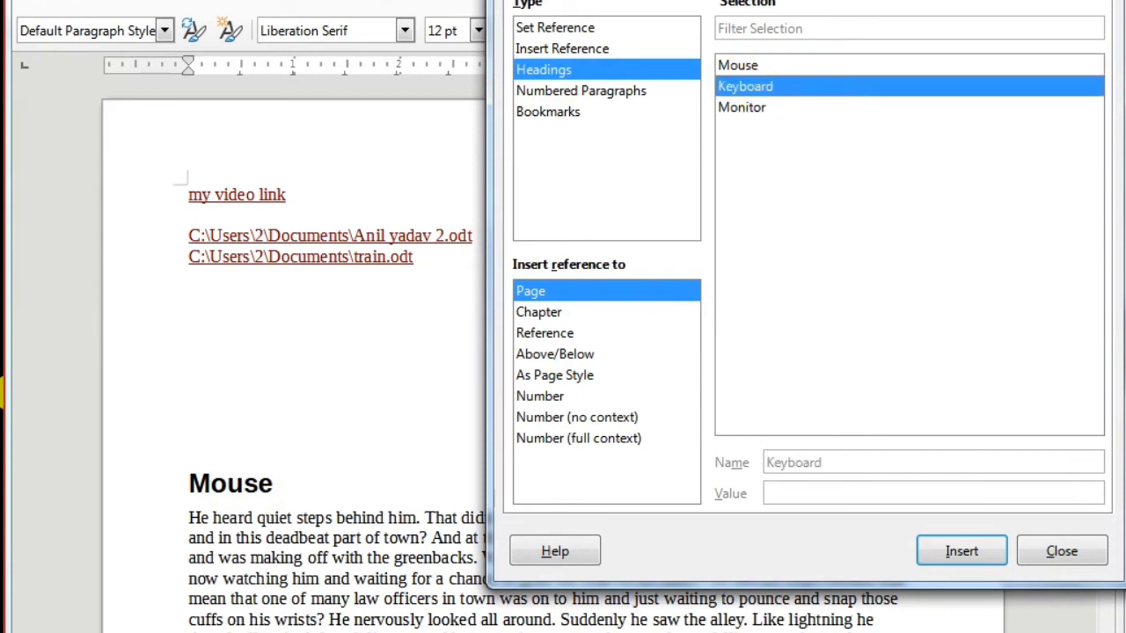
Examine Heading 1 in the sidebar's paragraph style list, collapse the sidebar, and return to the cross-reference settings.
drag(1090, 0, 713, 61)
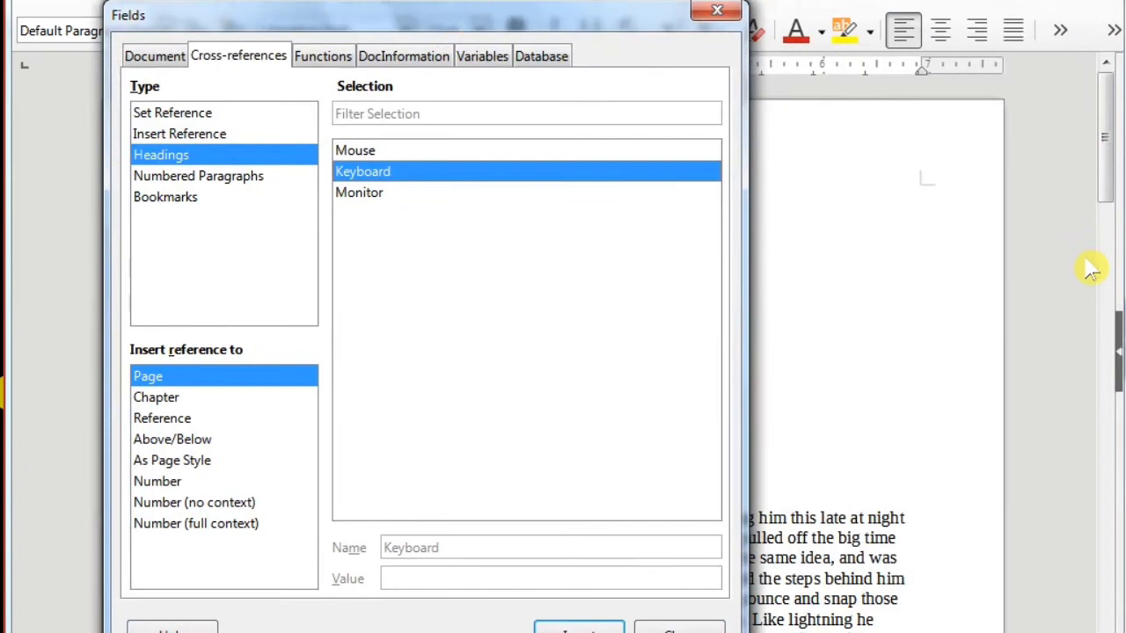
click(1116, 350)
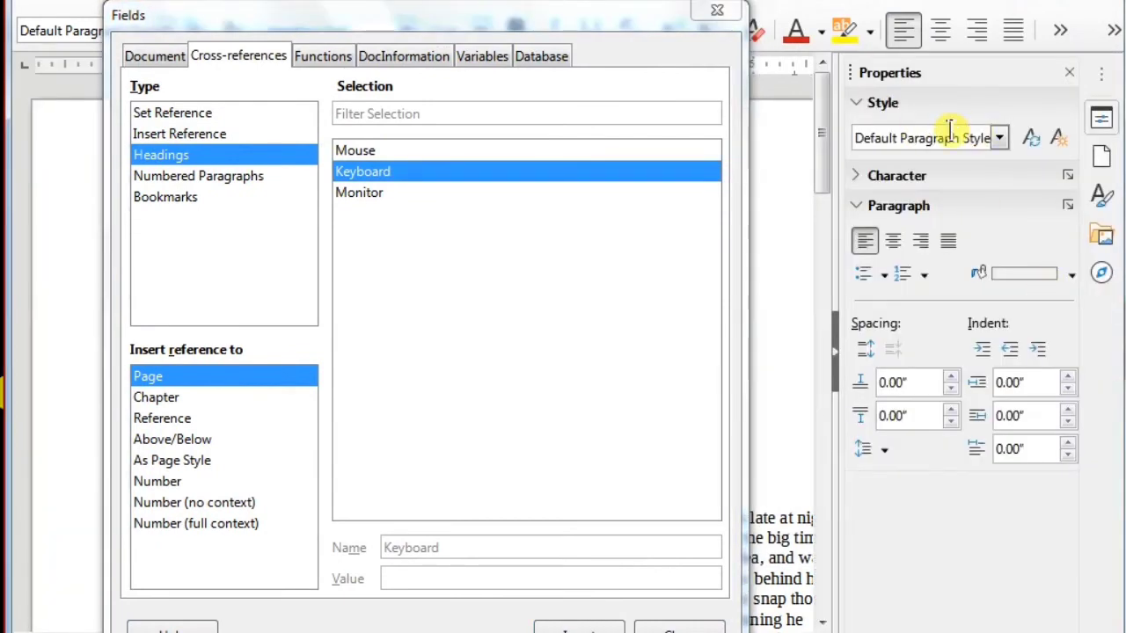
click(1000, 138)
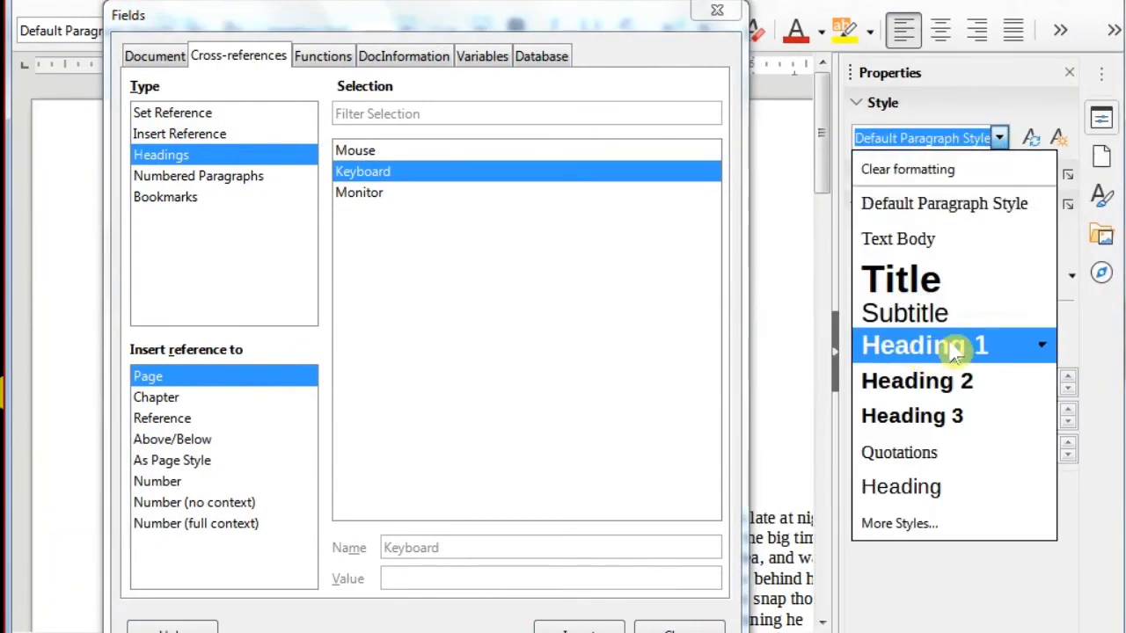
click(421, 21)
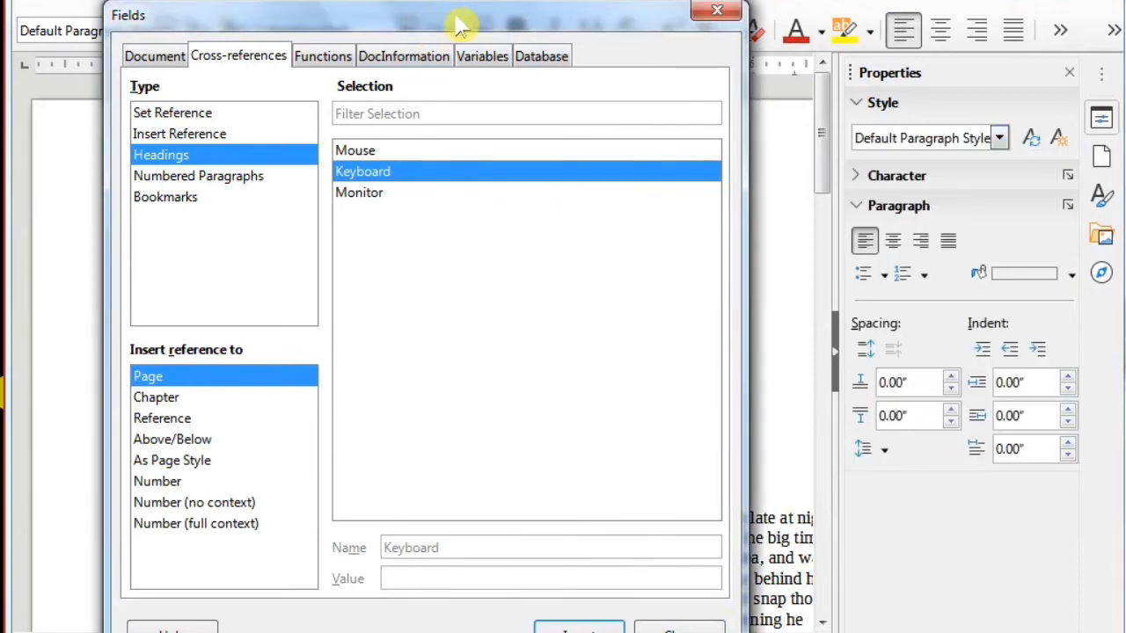
click(836, 352)
drag(483, 28, 638, 34)
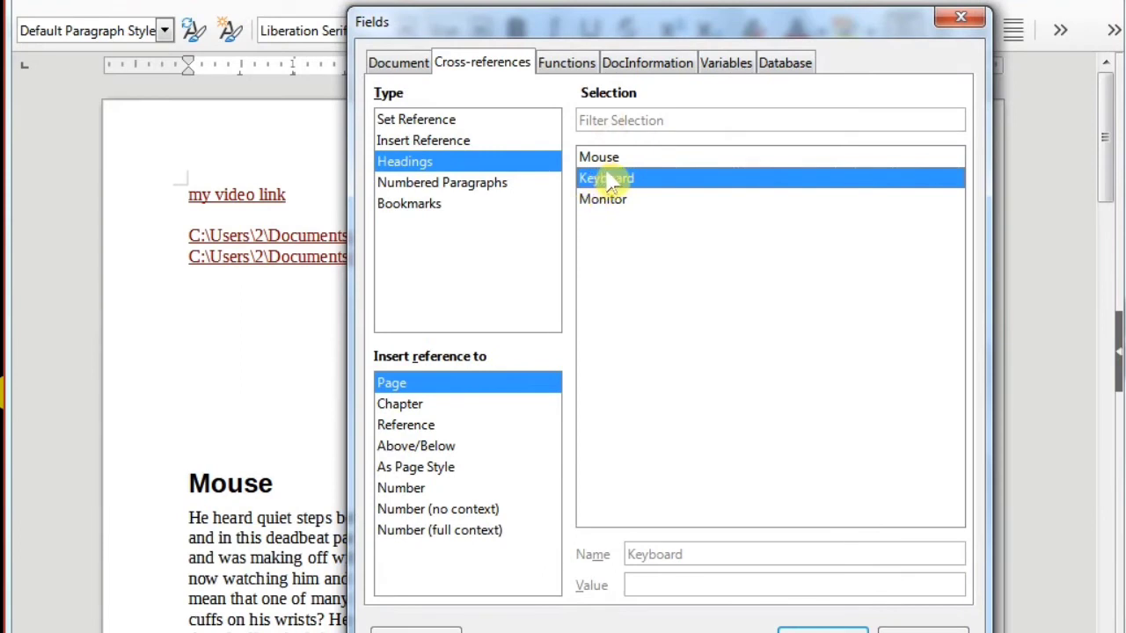
Look through the reference formats for the Monitor heading and insert its Page reference below the train.odt link.
click(242, 290)
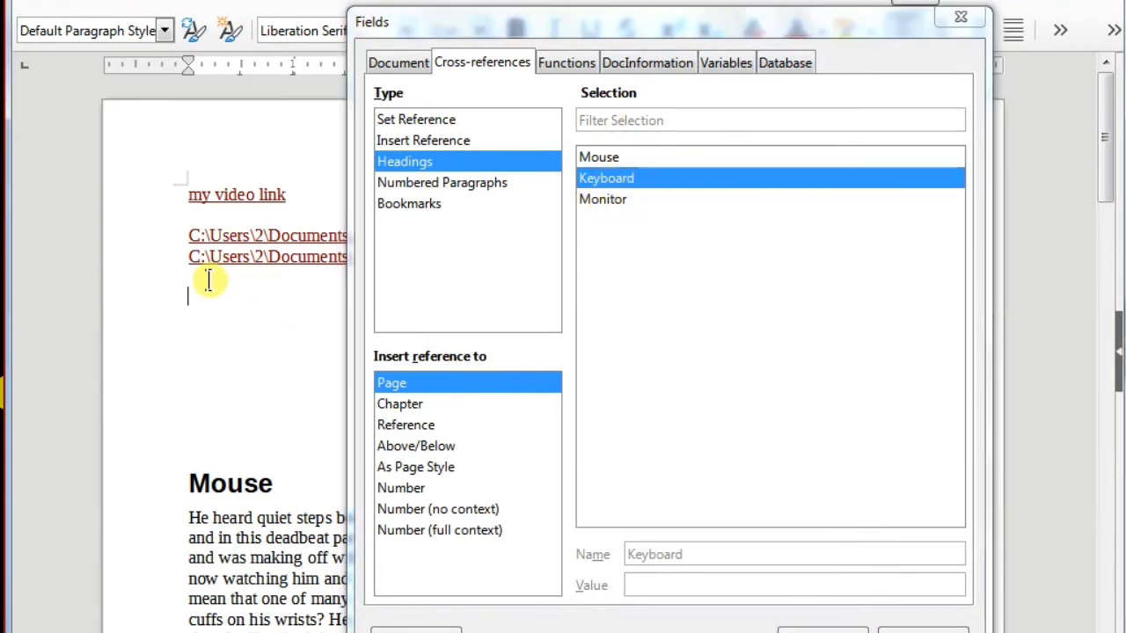
click(603, 207)
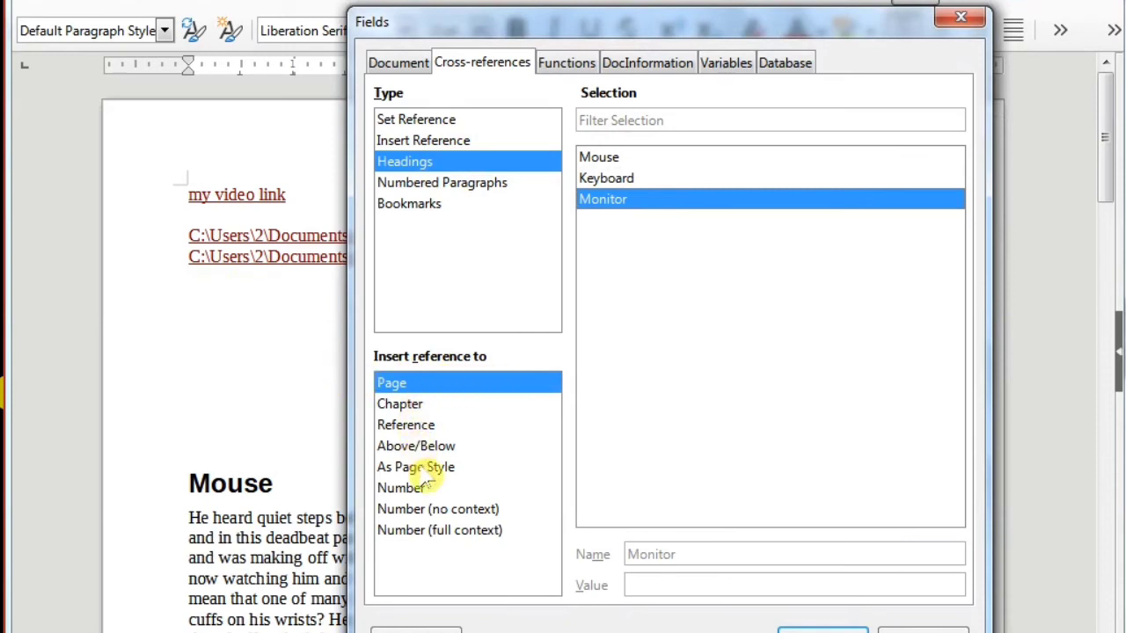
click(402, 406)
click(407, 425)
click(419, 446)
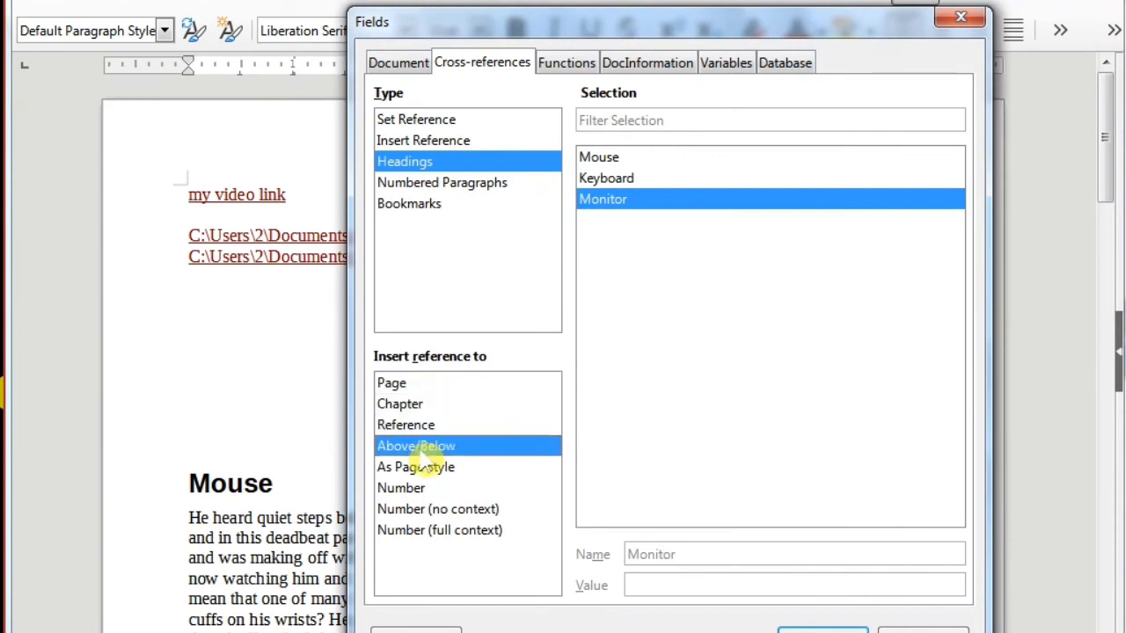
click(426, 467)
click(433, 489)
click(435, 510)
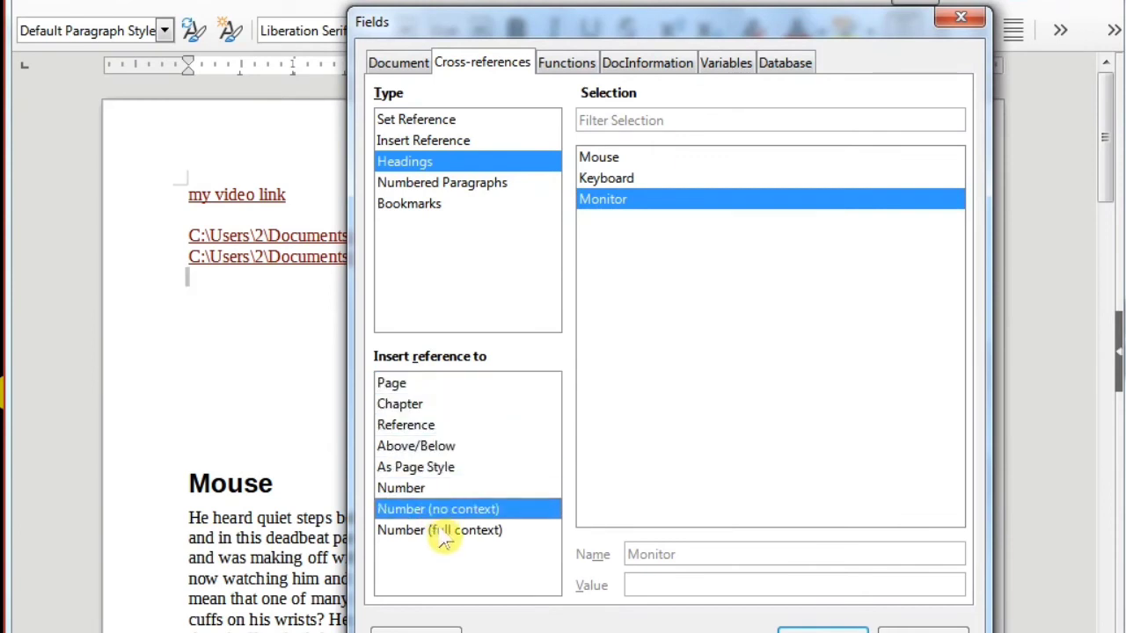
click(440, 531)
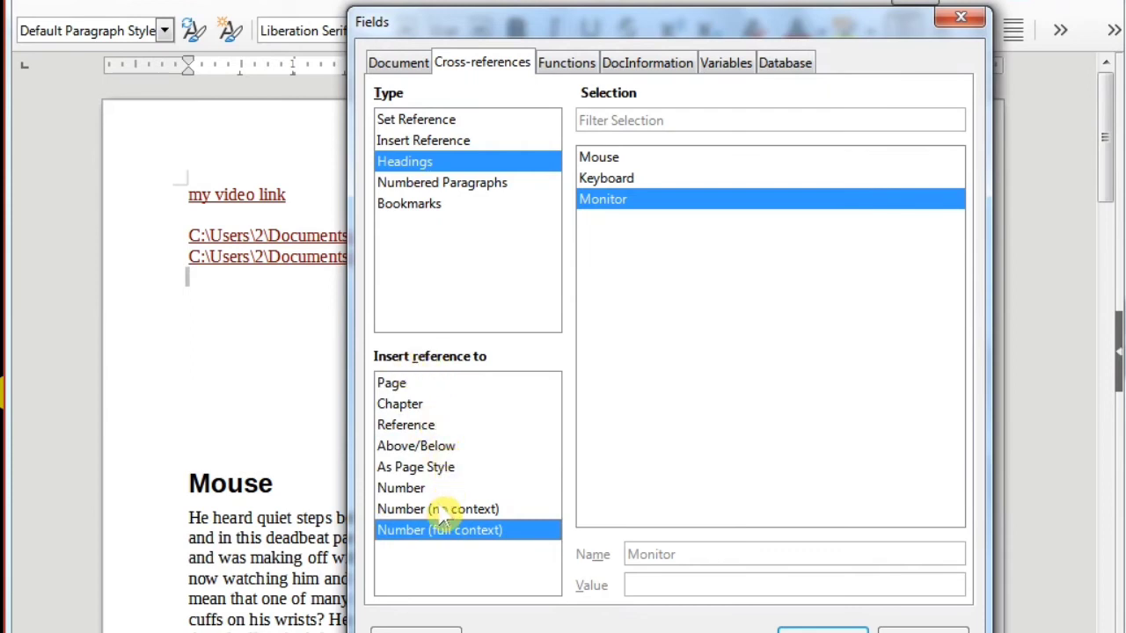
click(398, 392)
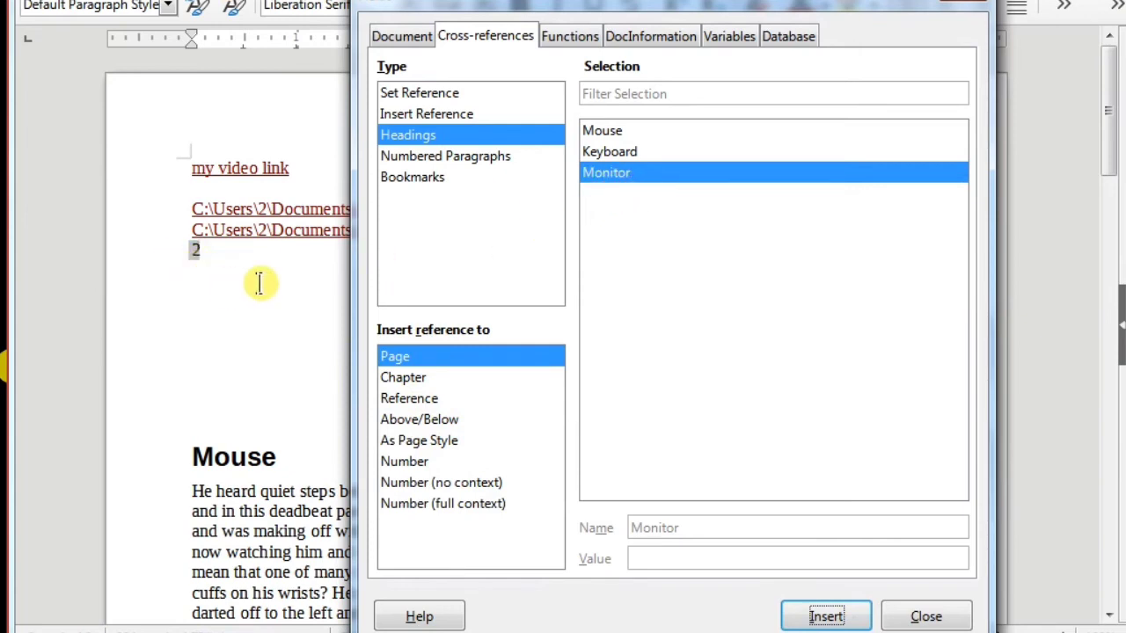
Insert the Monitor heading's Reference text twice on the line below the page number.
click(413, 398)
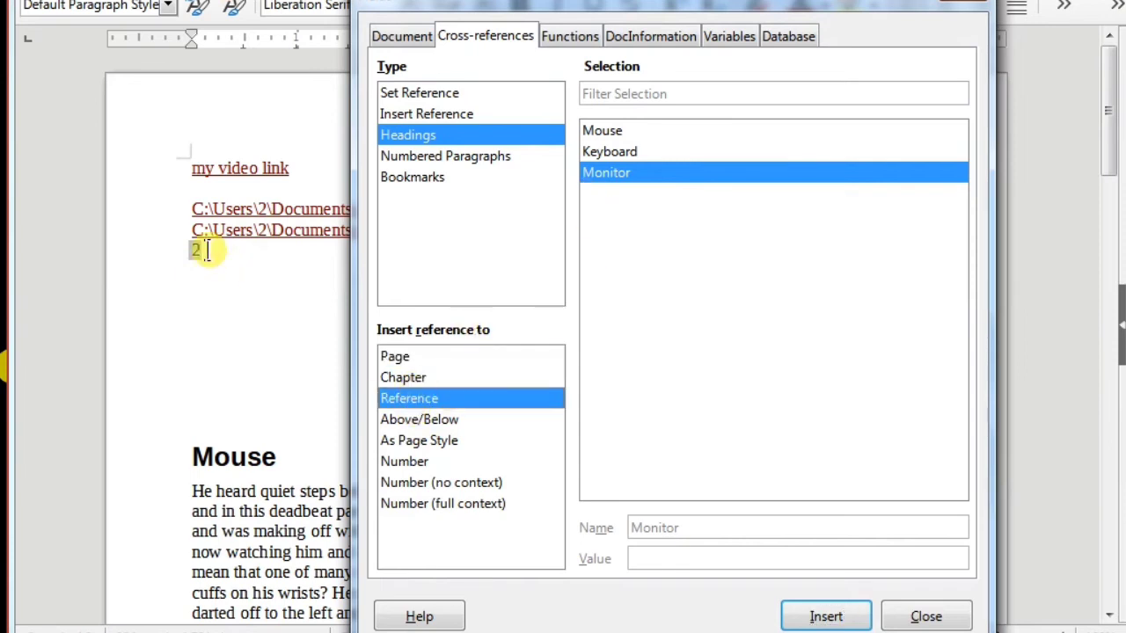
click(230, 268)
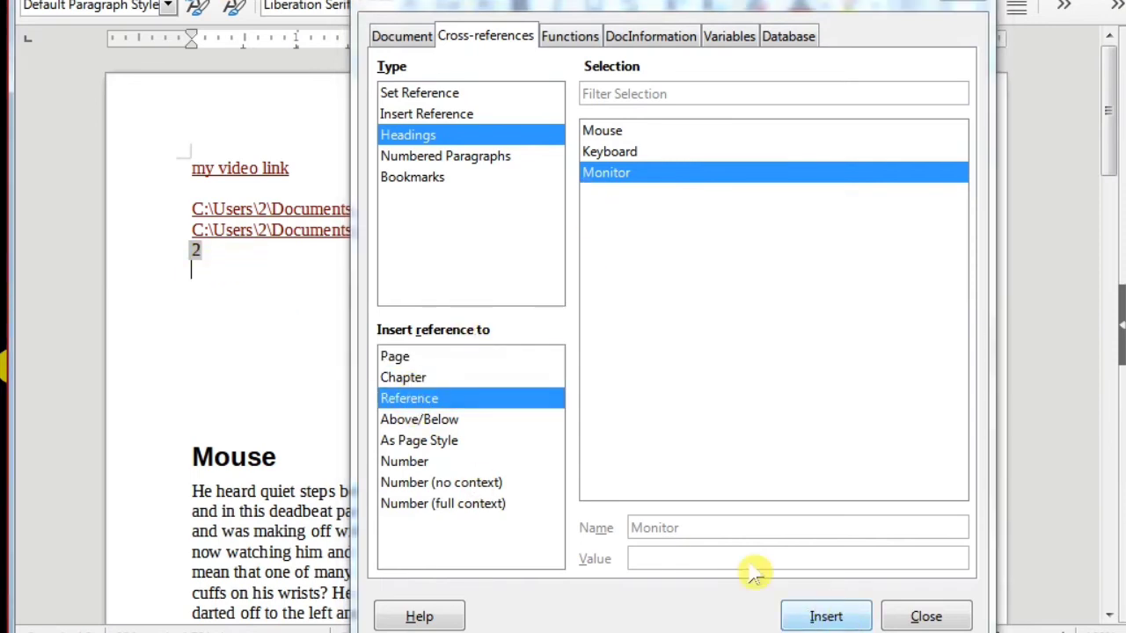
double_click(827, 616)
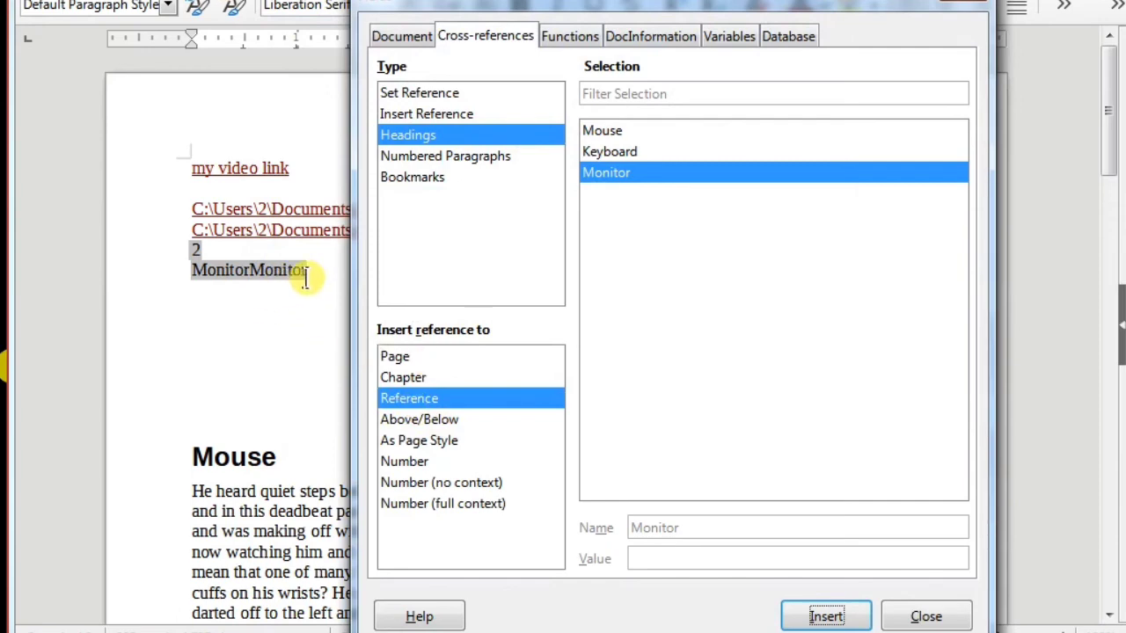
Insert a Page reference to the Monitor heading near the right margin, on the same line as the Monitor text references.
drag(528, 5, 754, 395)
click(386, 278)
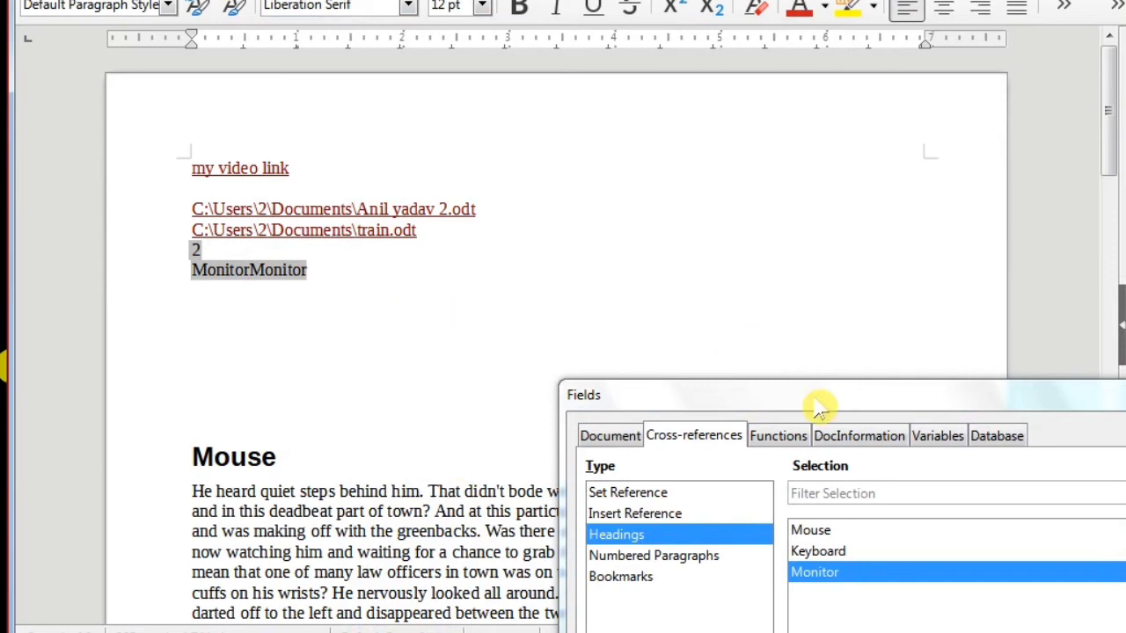
drag(817, 397, 528, 70)
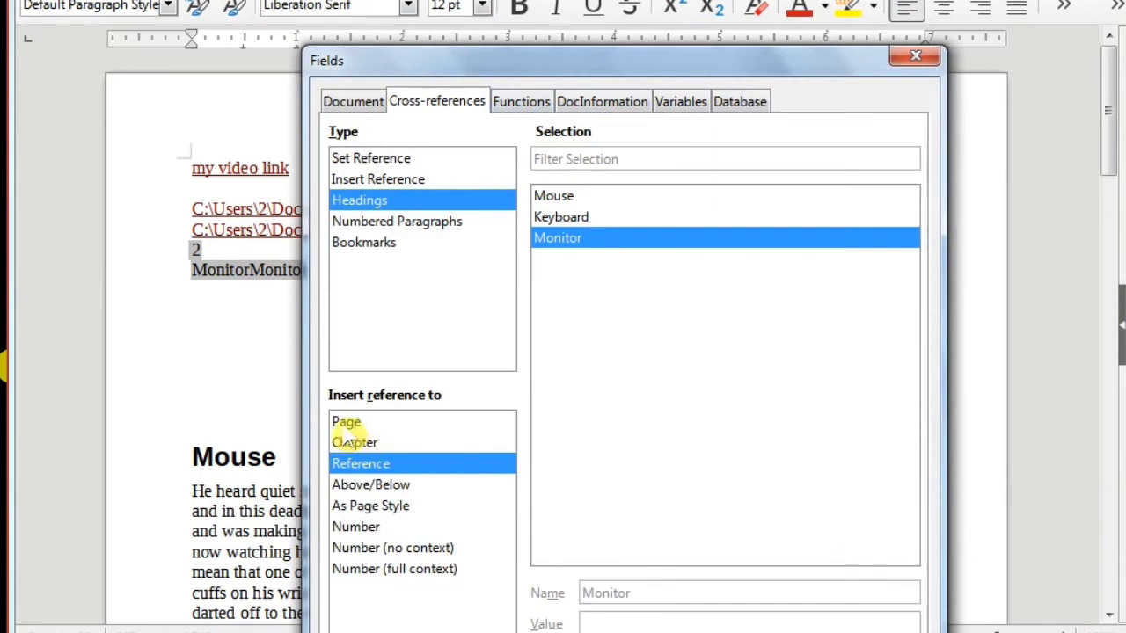
click(347, 424)
drag(517, 69, 446, 1)
click(693, 611)
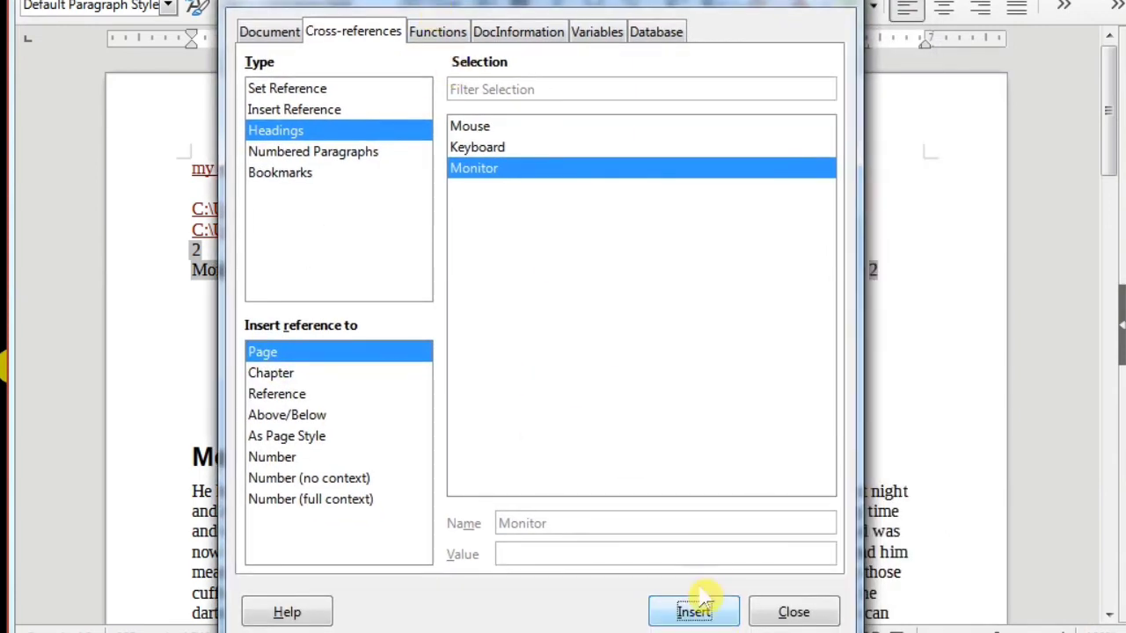
drag(690, 9, 548, 151)
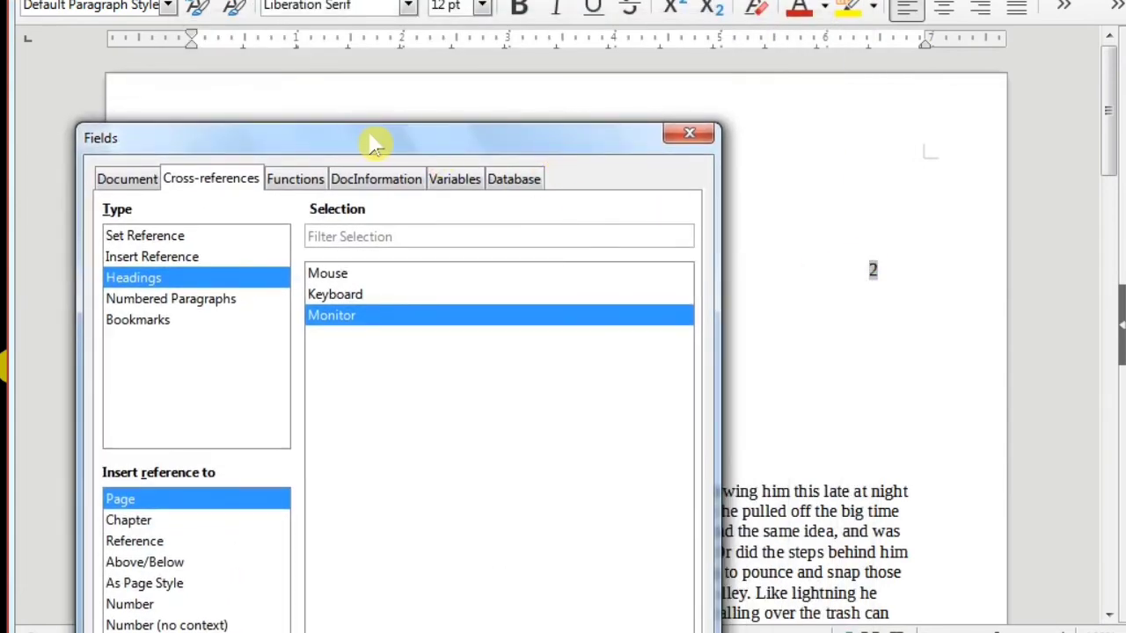
Insert the monitorup bookmark's Reference text as a cross-reference below the line with the Monitor text references, and close the Fields dialog.
drag(374, 143, 702, 96)
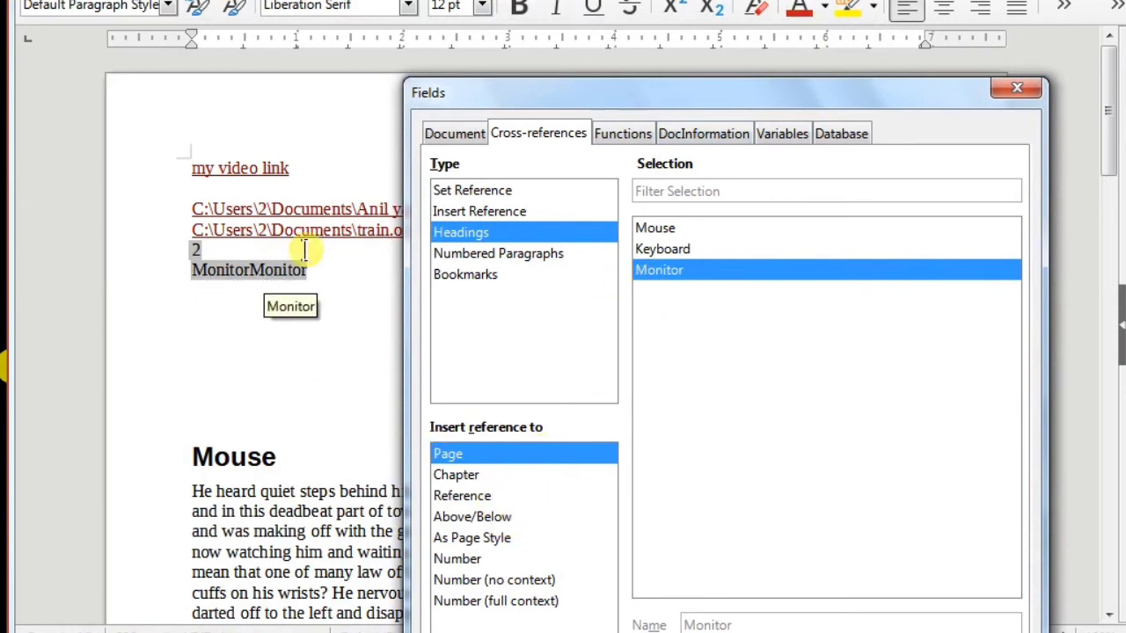
click(465, 276)
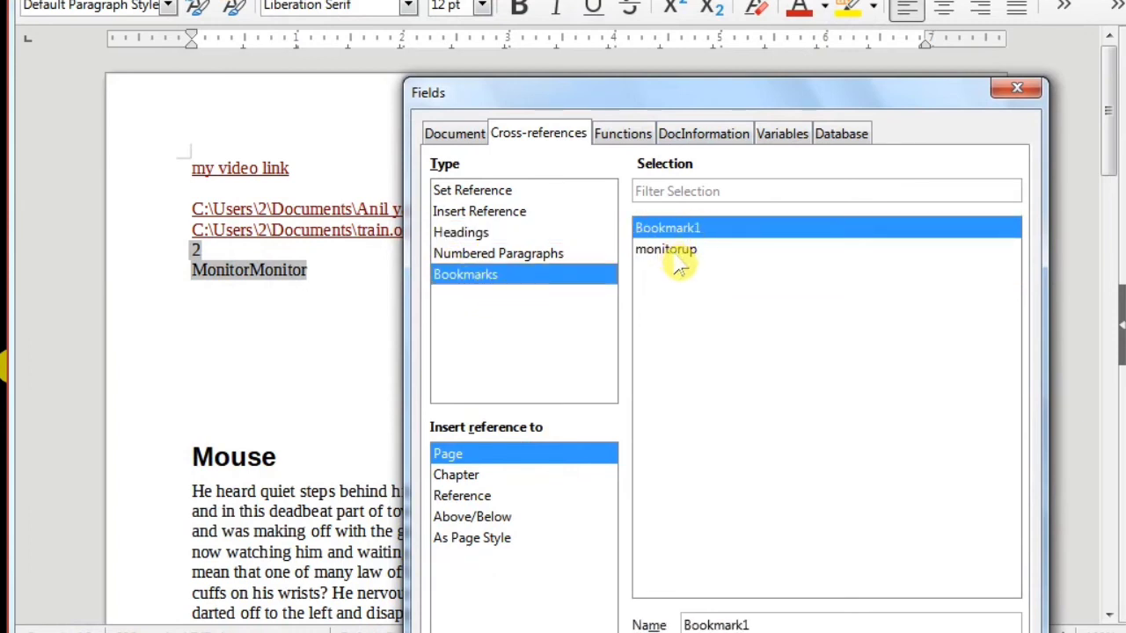
click(343, 292)
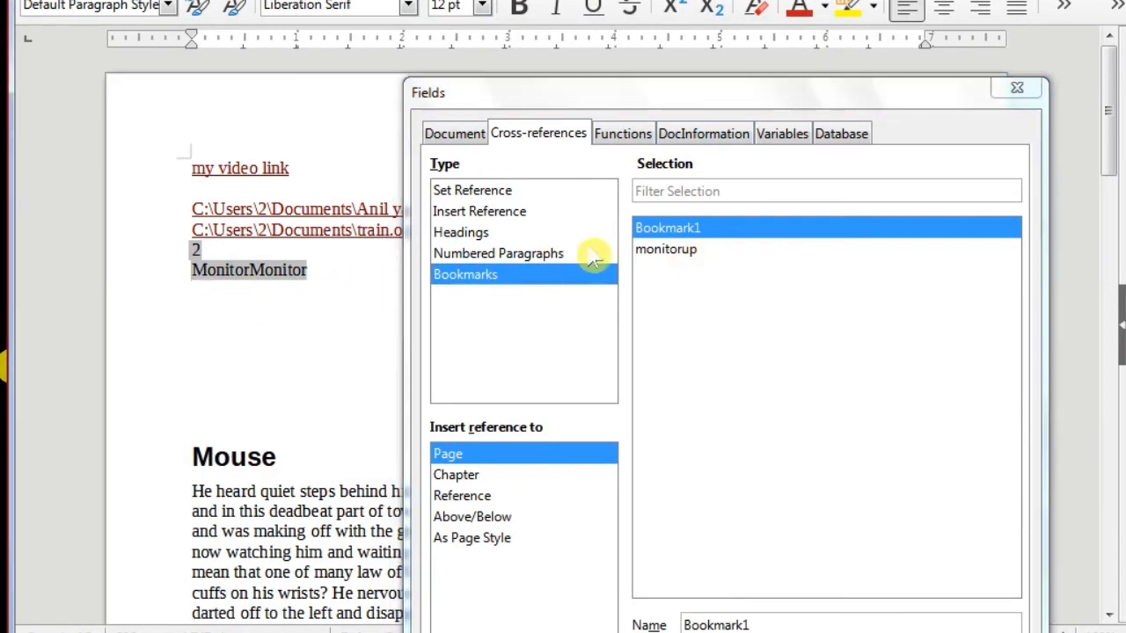
click(668, 255)
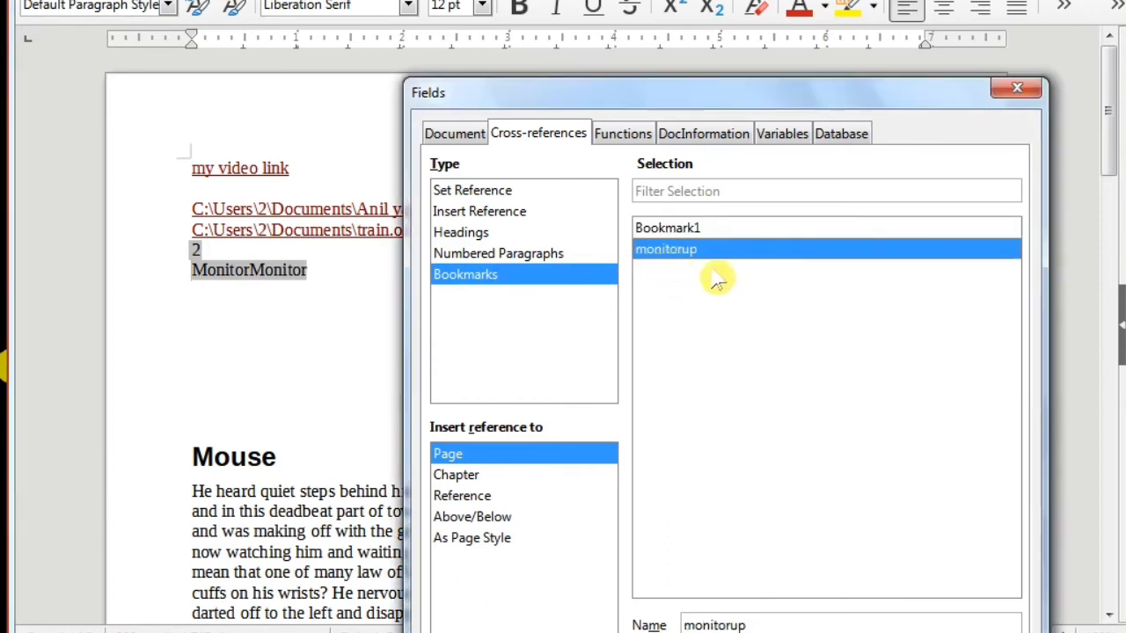
drag(583, 100, 611, 25)
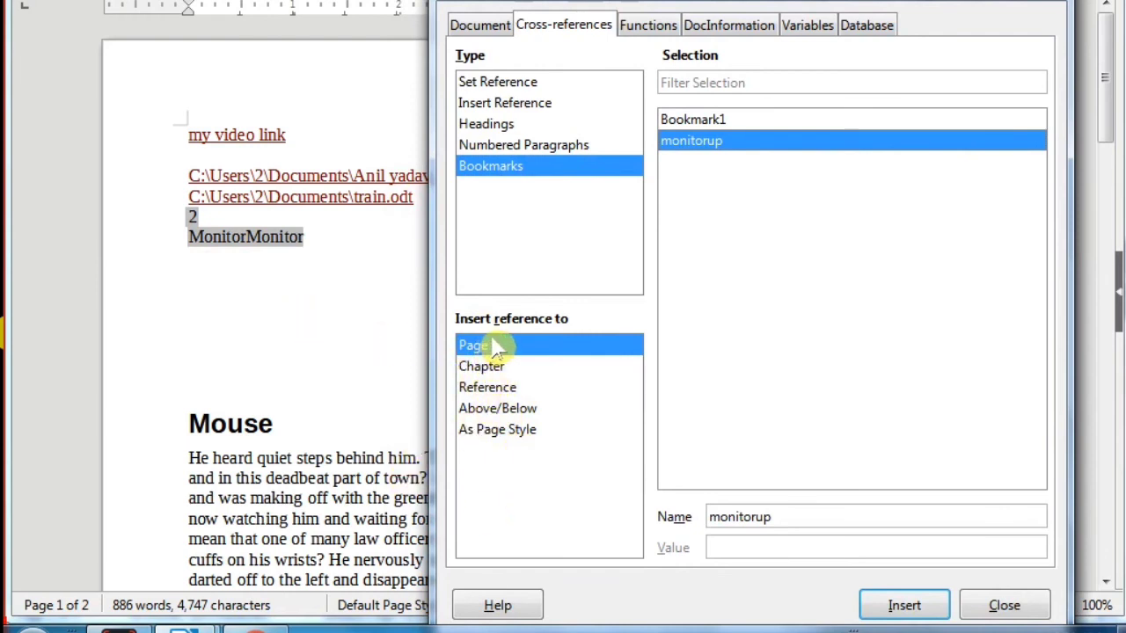
click(498, 392)
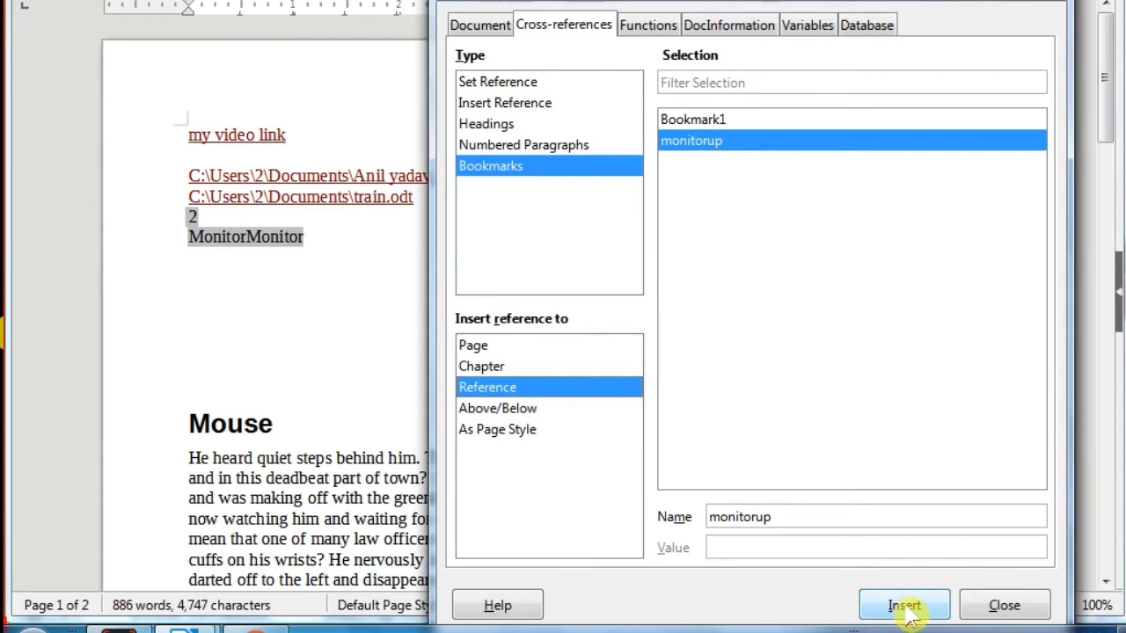
drag(774, 517, 686, 516)
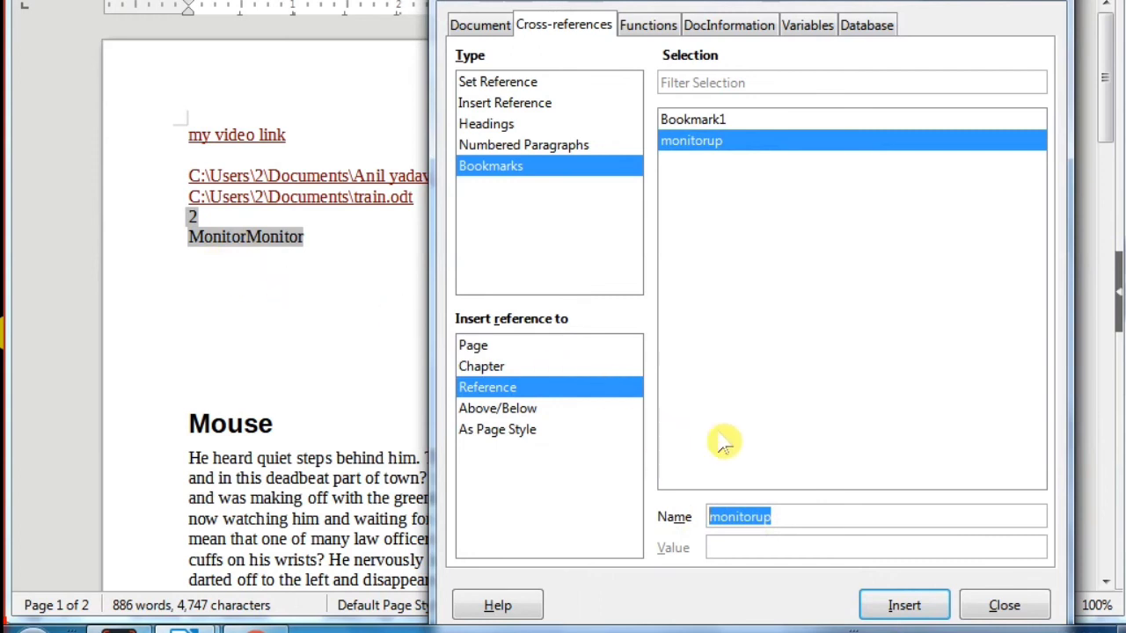
click(904, 606)
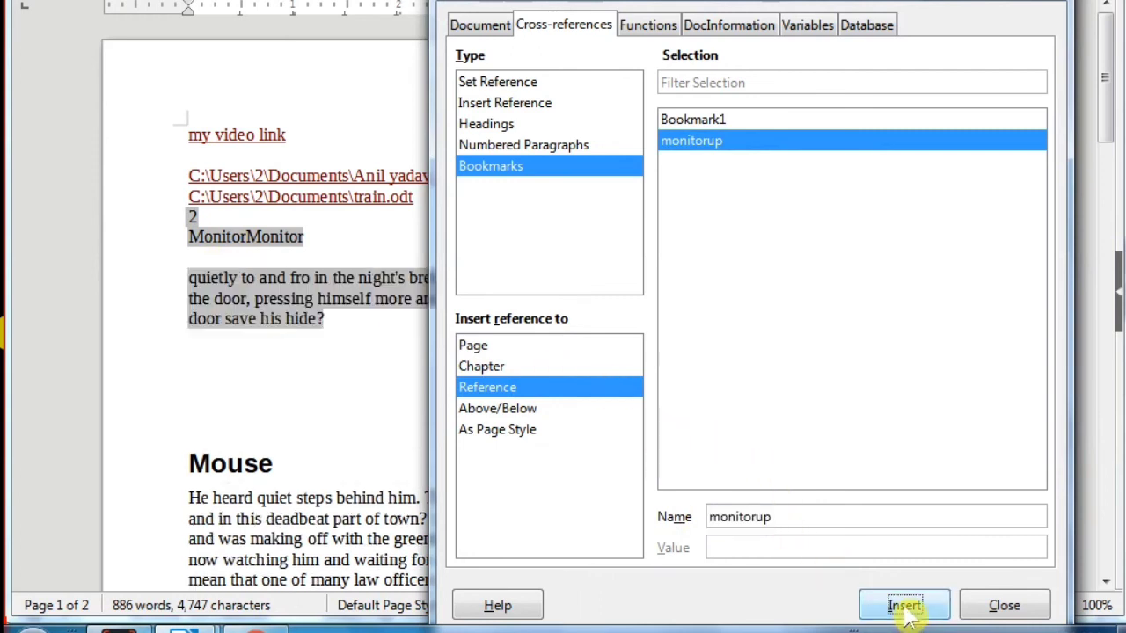
click(1003, 607)
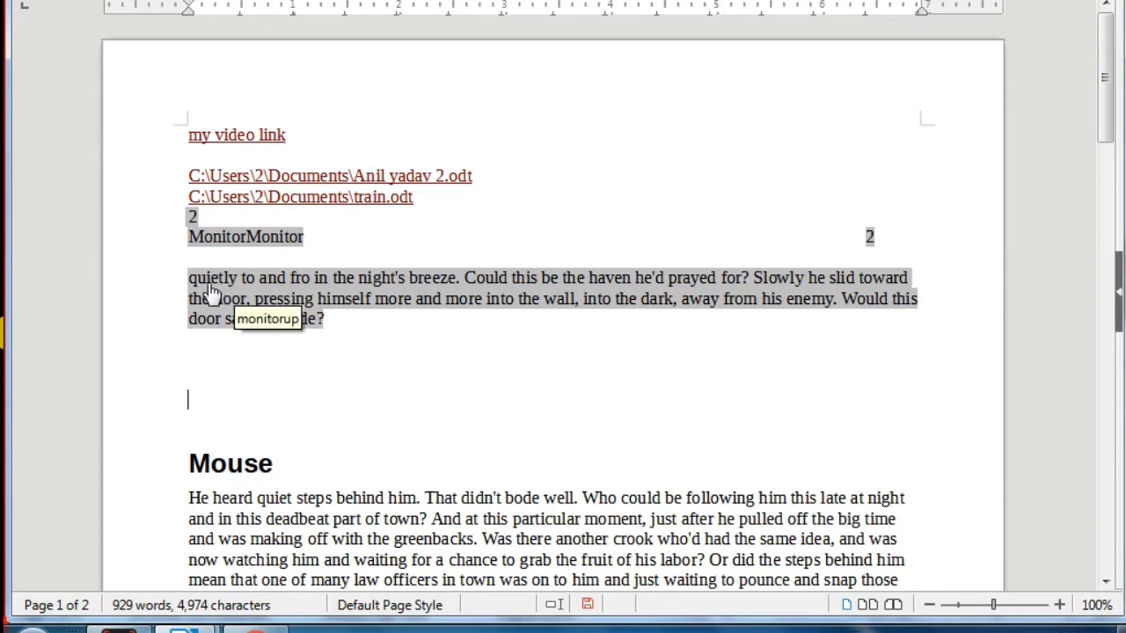
Test the monitorup bookmark reference, the Monitor text reference and the page reference near the right margin, returning to page 1 after each jump.
click(272, 297)
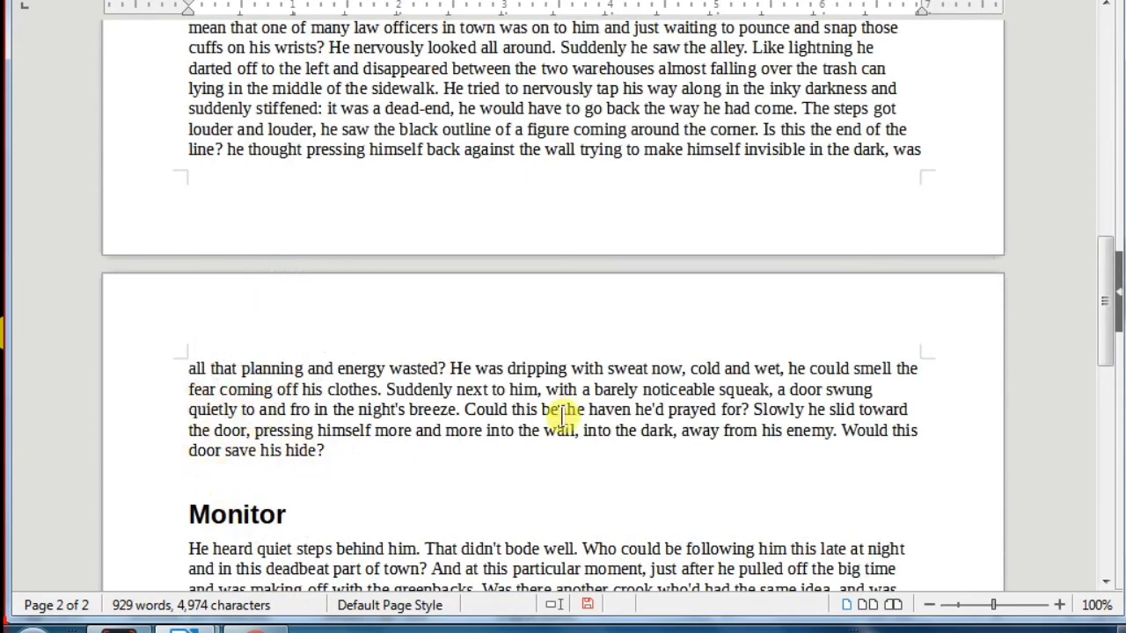
drag(1108, 285, 1106, 94)
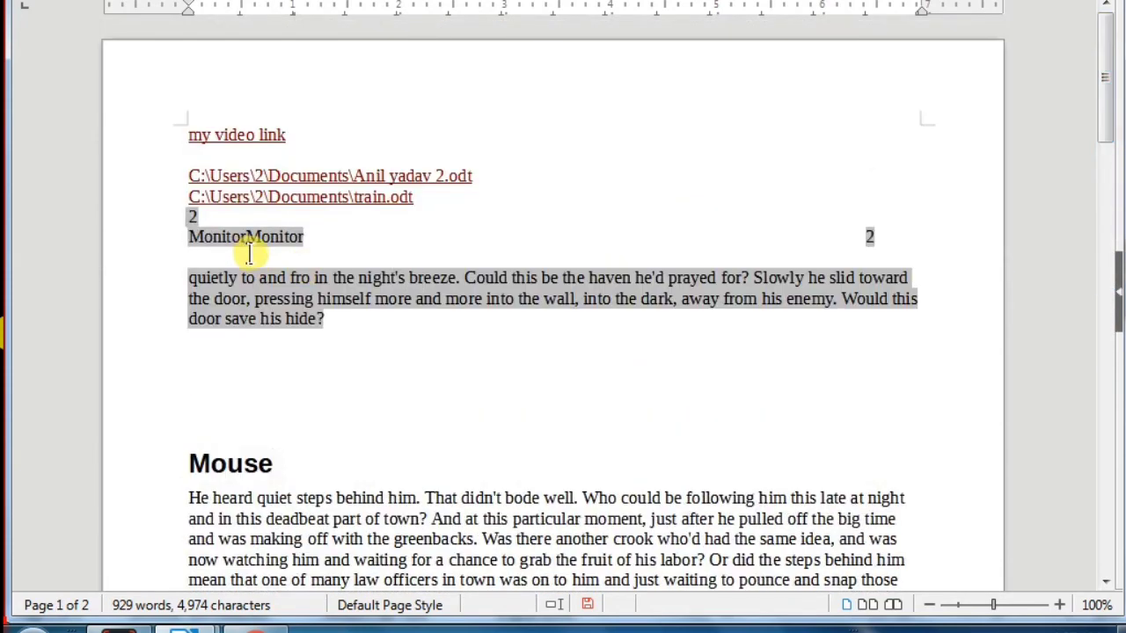
click(259, 250)
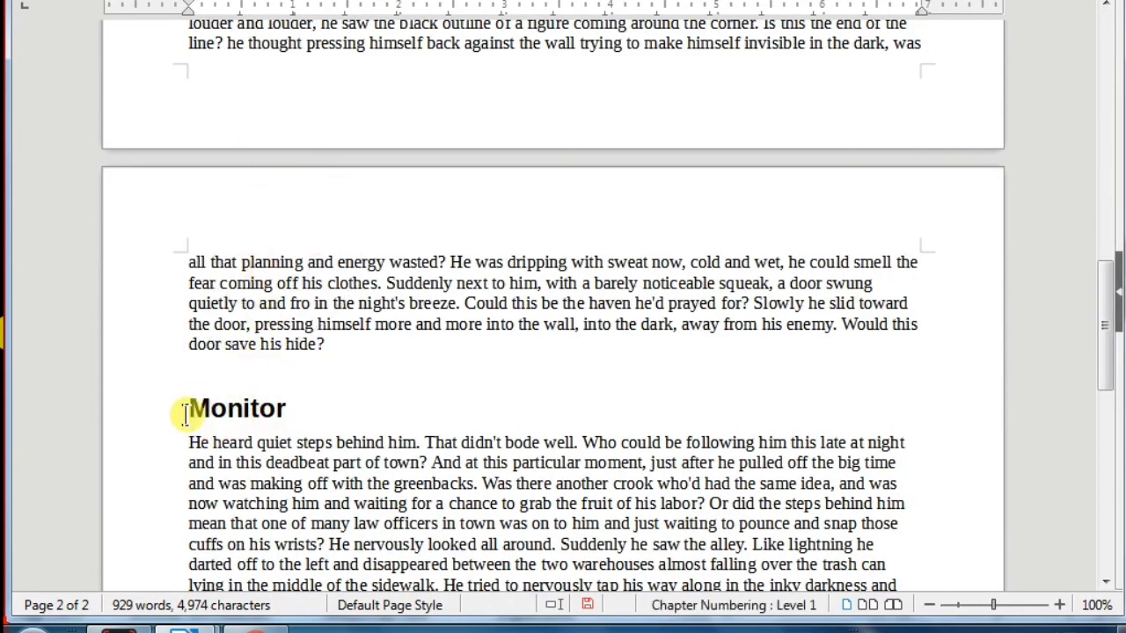
drag(1099, 380, 1103, 66)
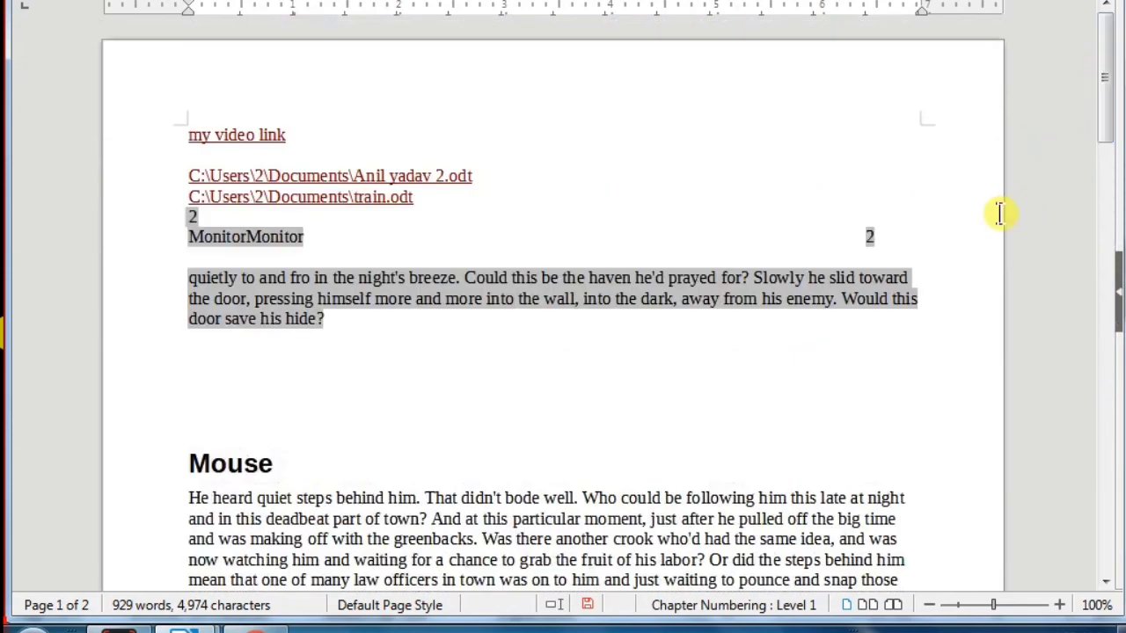
click(872, 244)
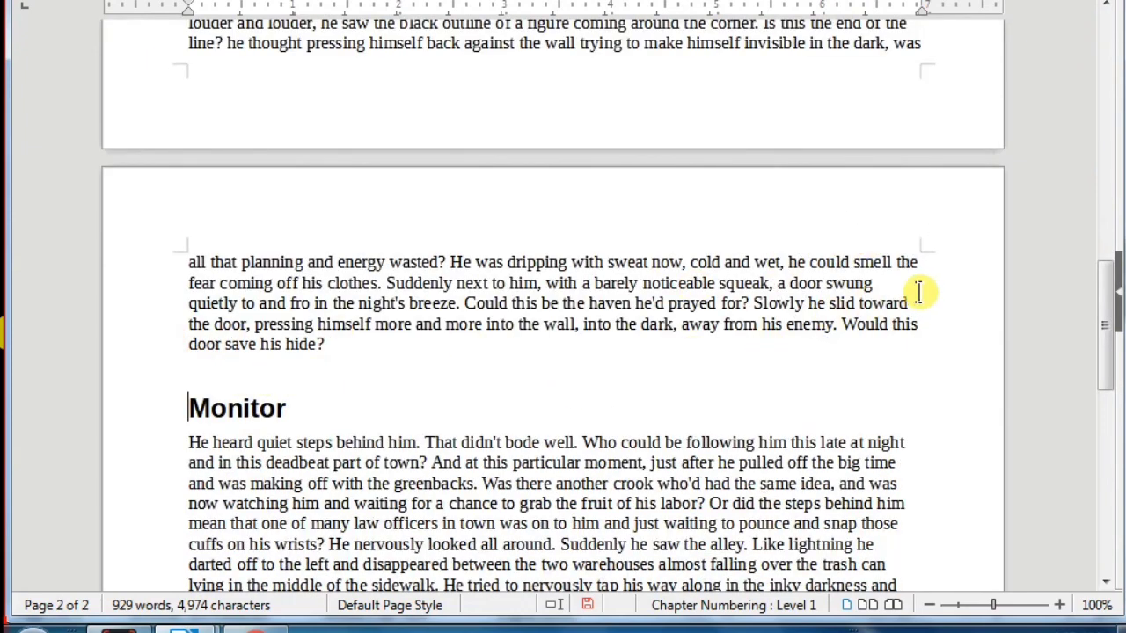
drag(1109, 369, 1099, 62)
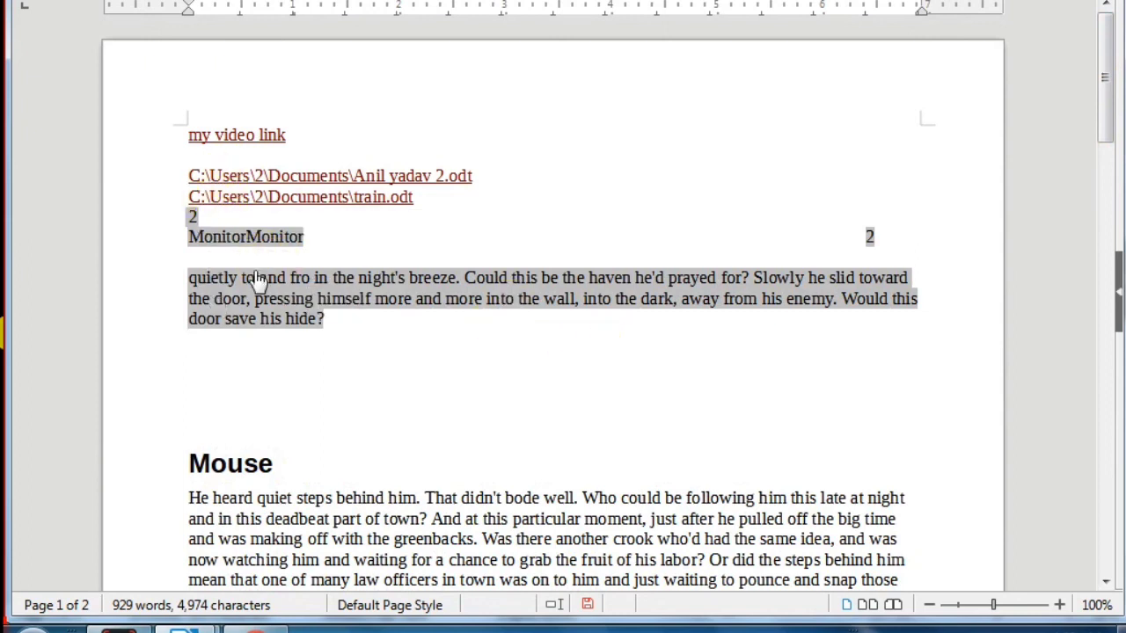
click(155, 0)
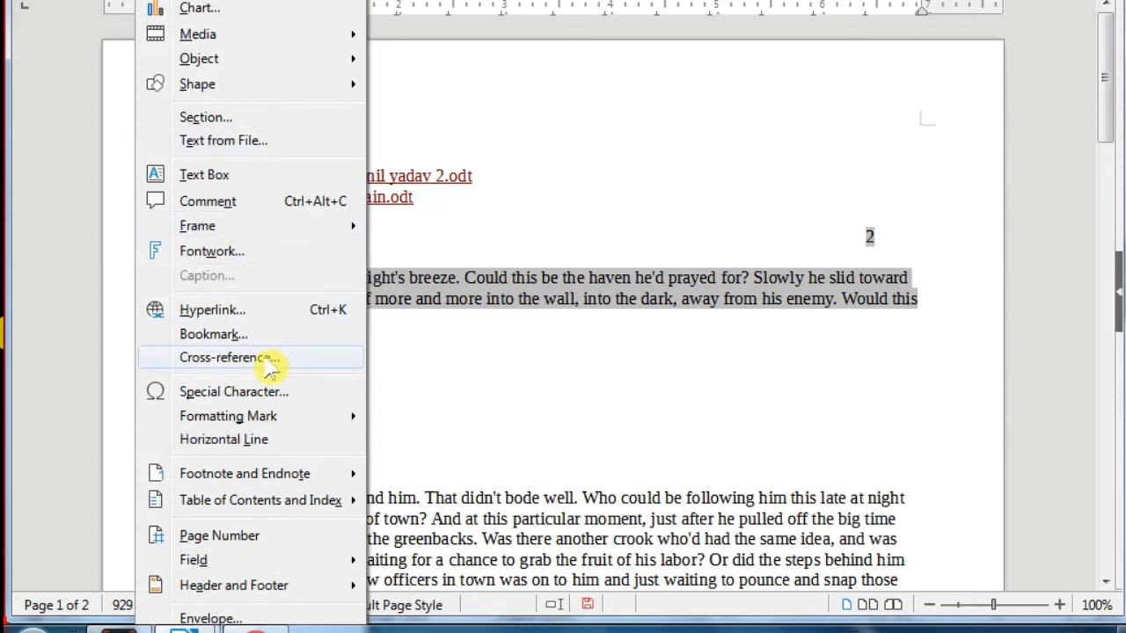
click(476, 356)
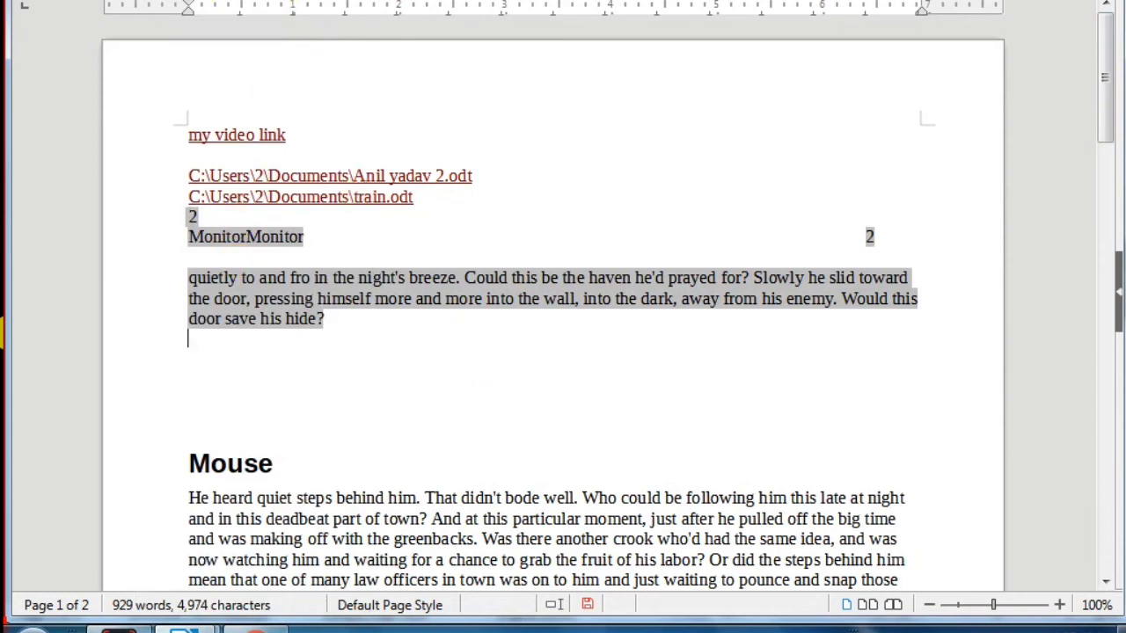
click(153, 1)
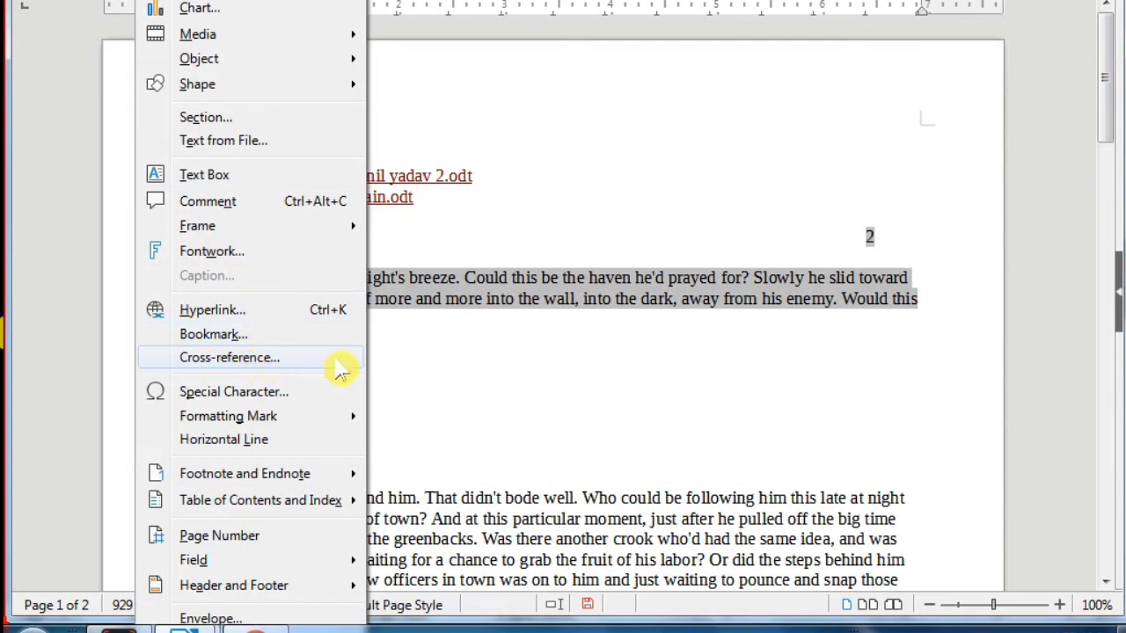
click(482, 330)
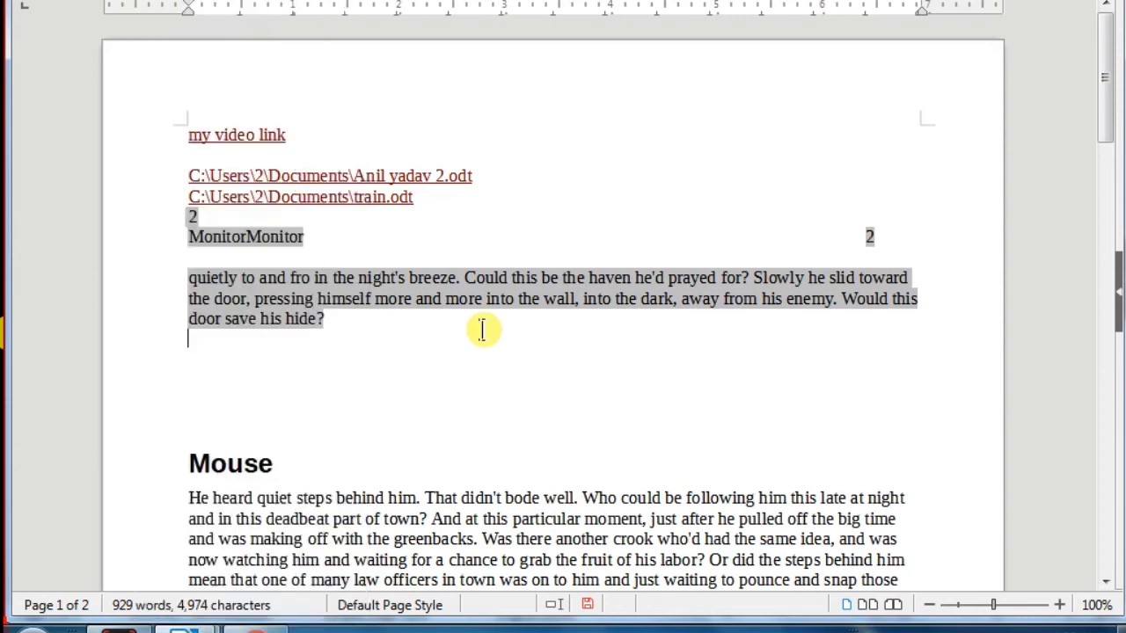